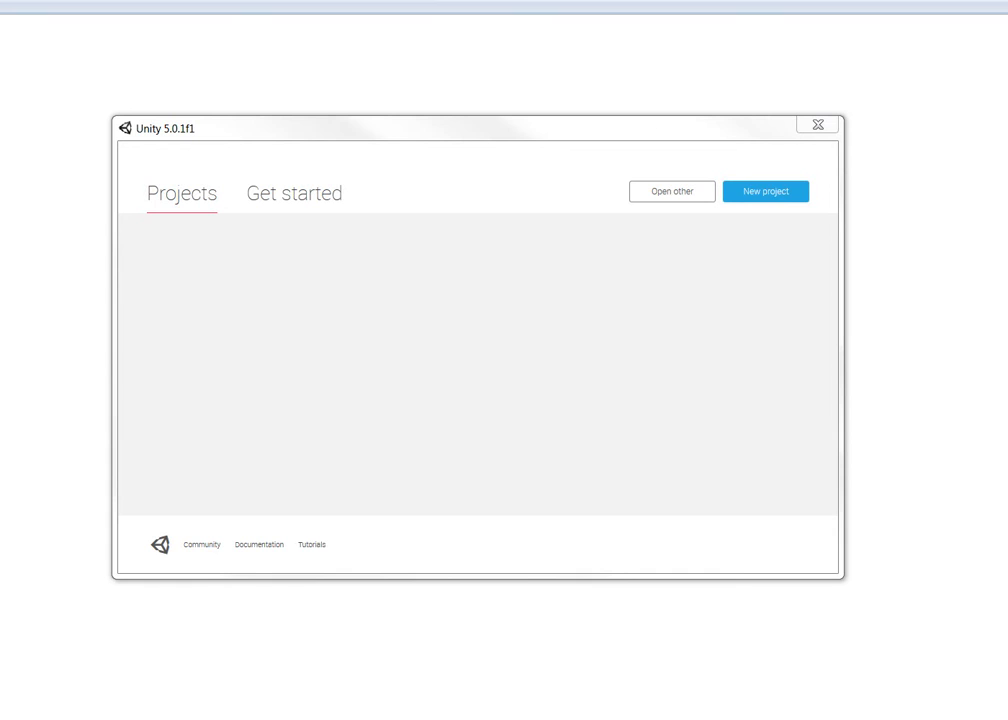
# Step: Create a new 3D project named Game Tutorial in the default location without adding any asset packages
pyautogui.click(747, 189)
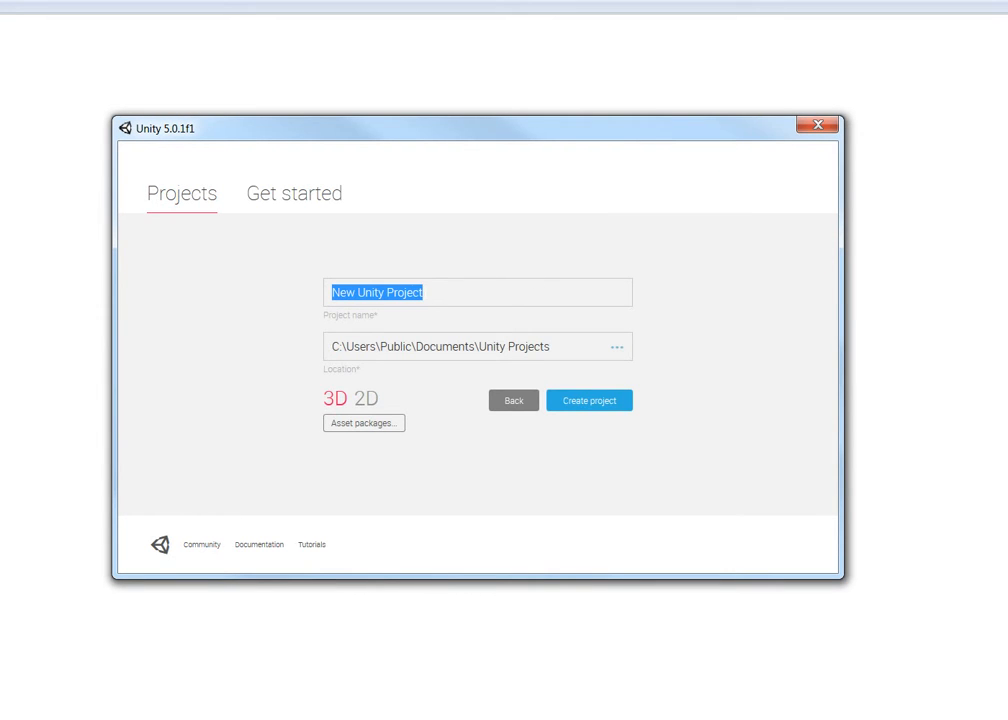
pyautogui.write('G')
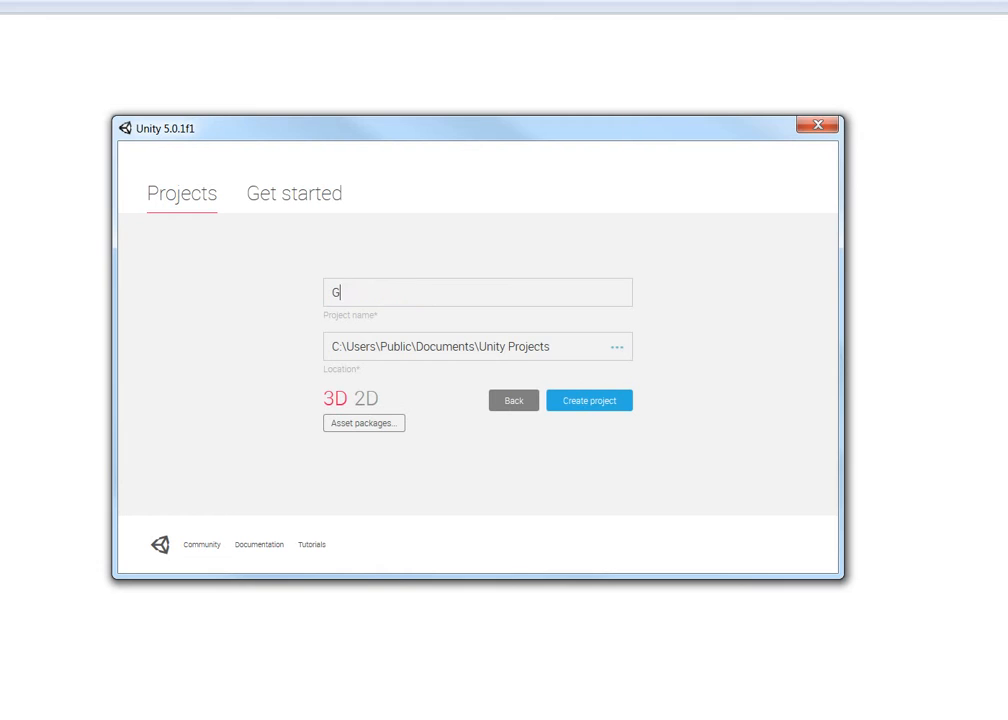
pyautogui.write('ame Tutorial')
pyautogui.click(343, 425)
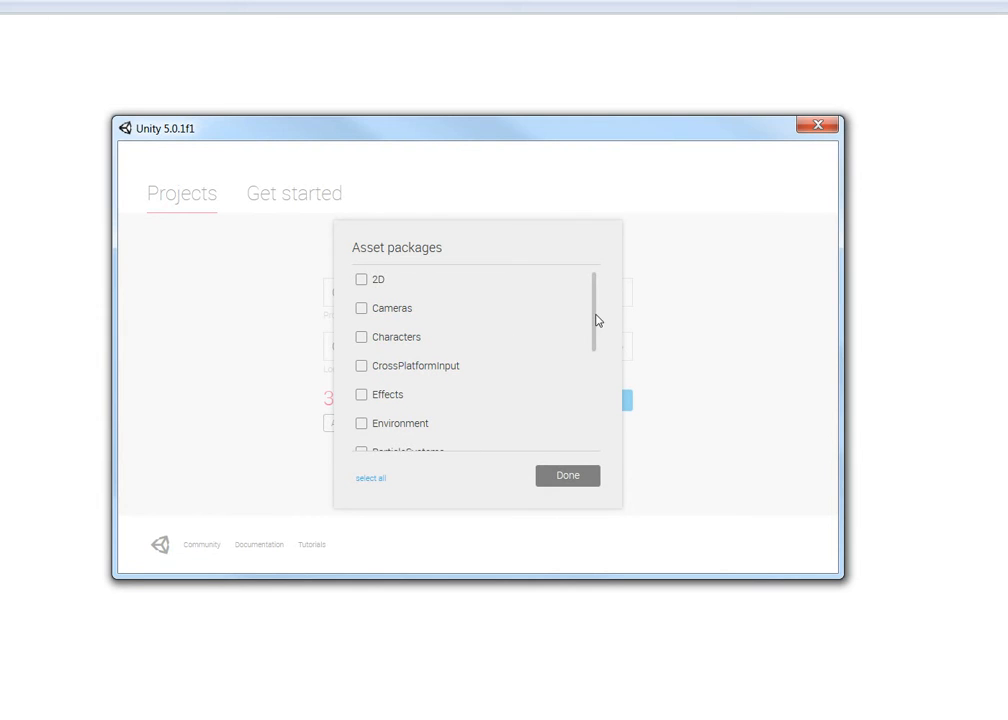
pyautogui.moveTo(594, 322)
pyautogui.mouseDown()
pyautogui.moveTo(592, 389)
pyautogui.moveTo(596, 313)
pyautogui.mouseUp()
pyautogui.click(554, 479)
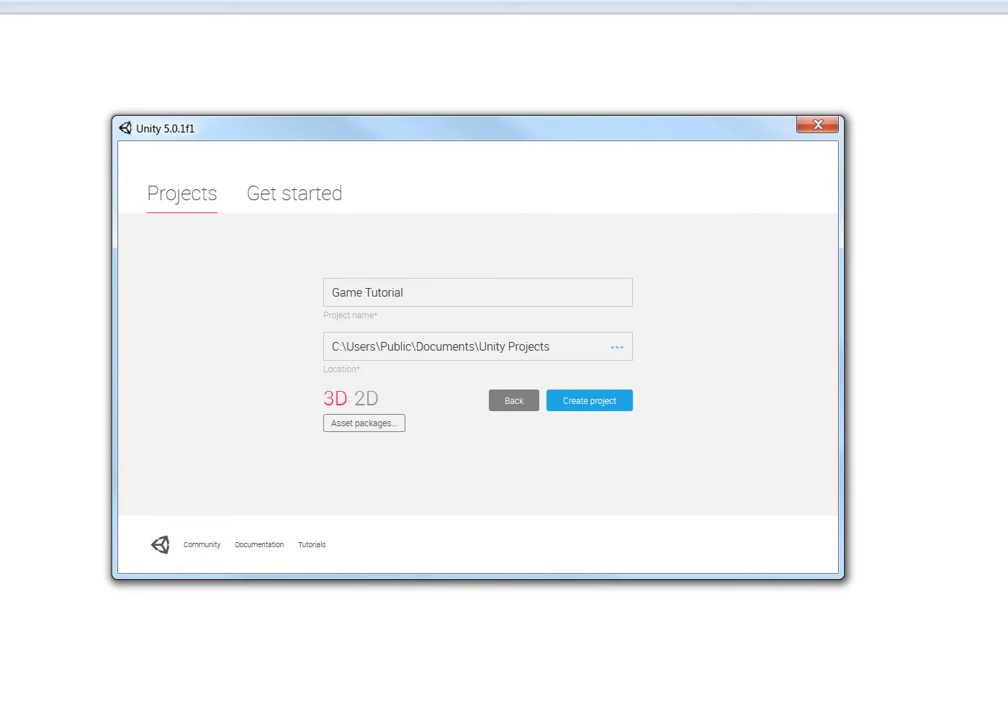
pyautogui.click(592, 404)
pyautogui.click(587, 407)
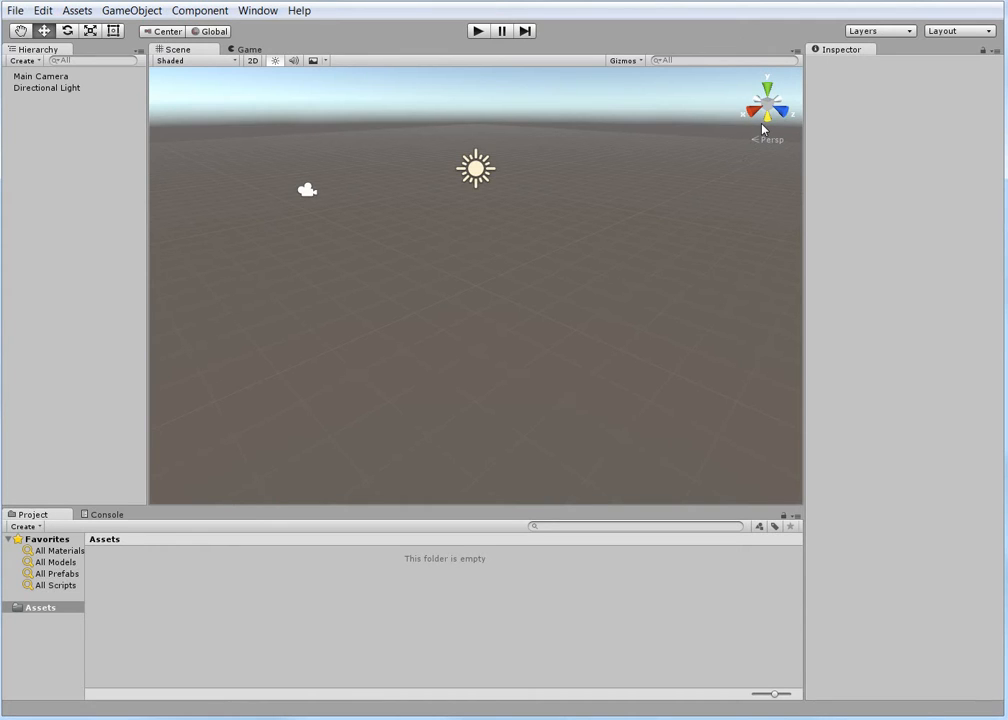
# Step: Add a 3D cube to the scene
pyautogui.click(150, 10)
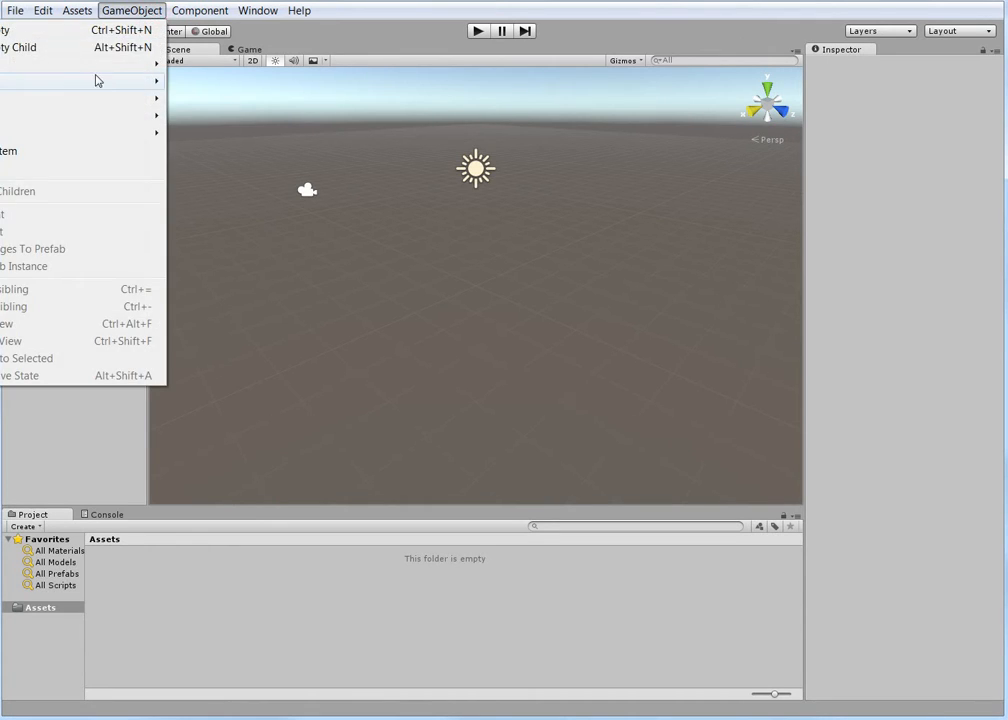
pyautogui.moveTo(90, 66)
pyautogui.click(195, 64)
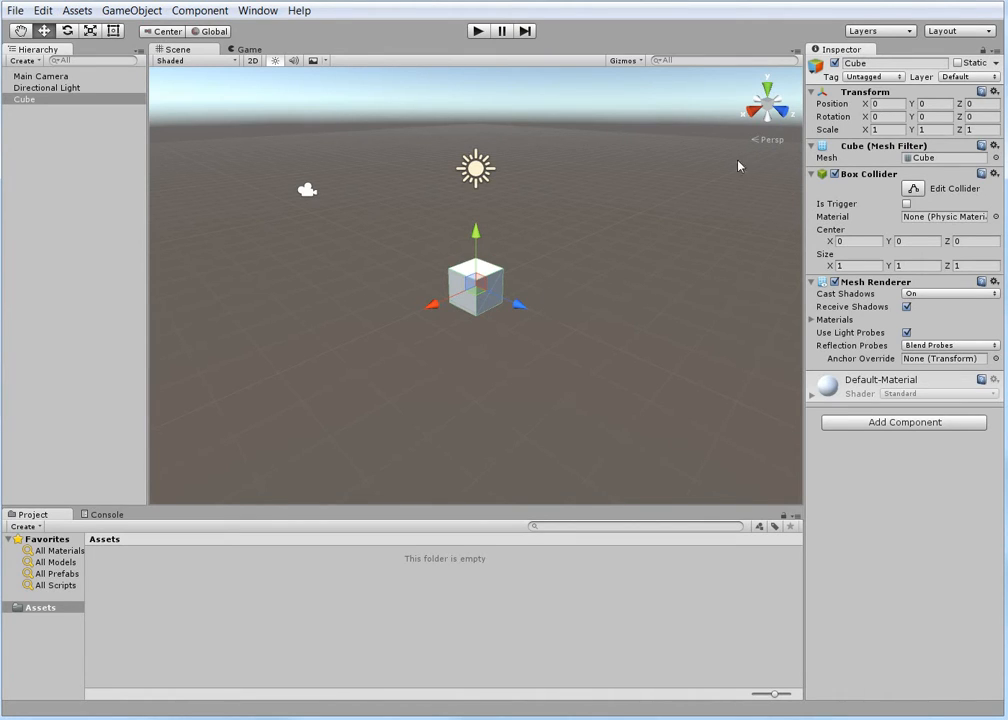
# Step: Switch the Scene view to isometric projection and examine the cube from the right, top, front and several orbited angles
pyautogui.click(768, 107)
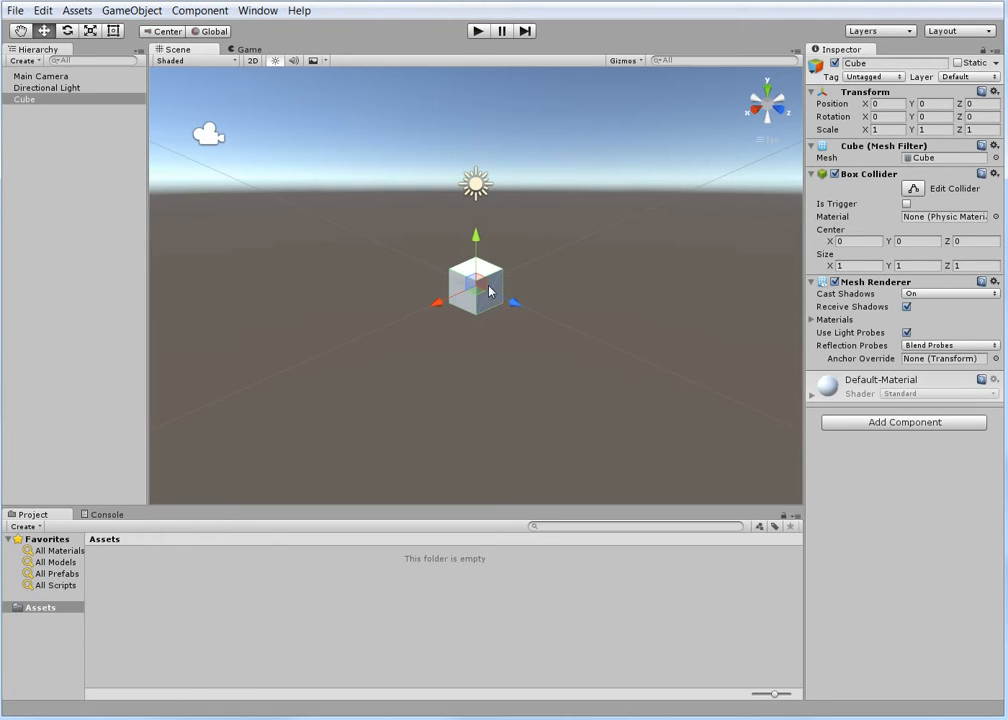
pyautogui.keyDown('alt'); pyautogui.moveTo(469, 314); pyautogui.dragTo(472, 300); pyautogui.keyUp('alt')
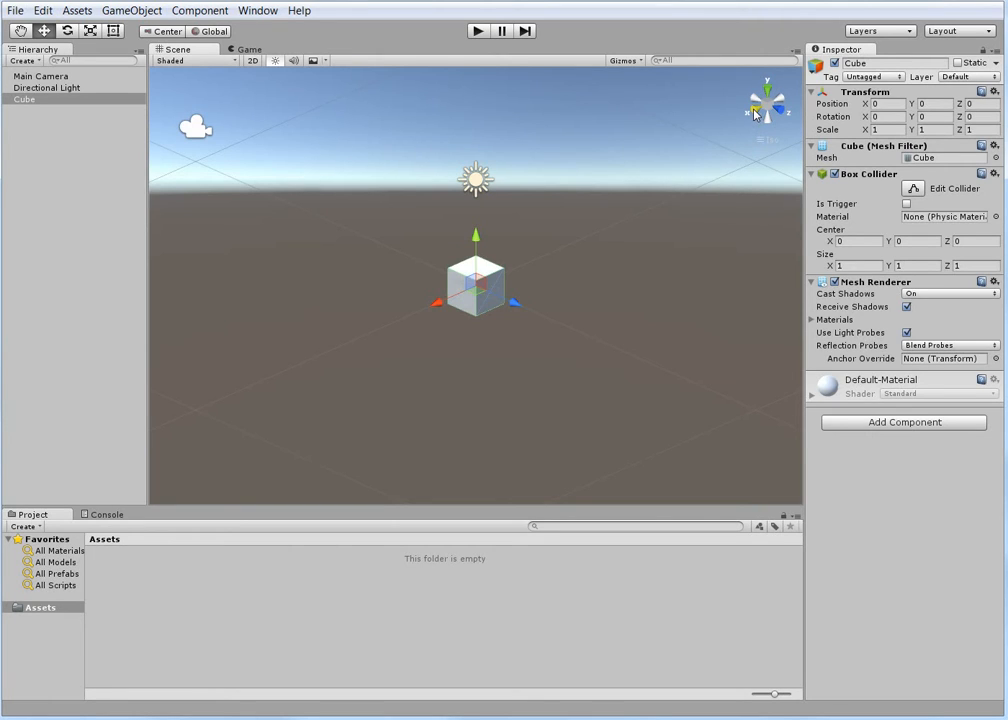
pyautogui.click(755, 113)
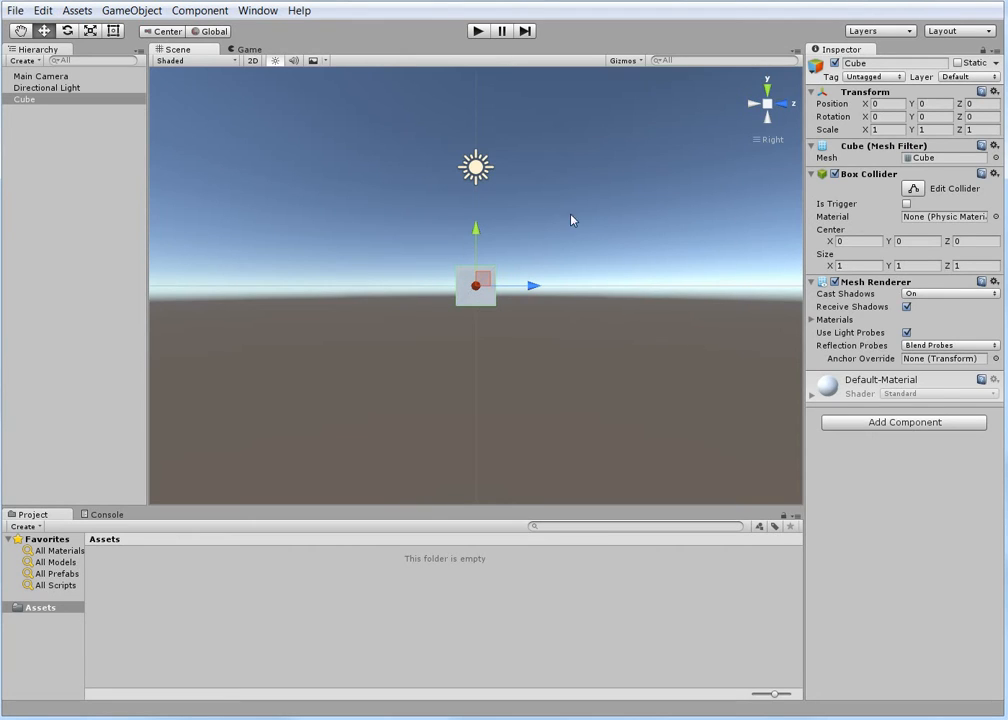
pyautogui.click(767, 92)
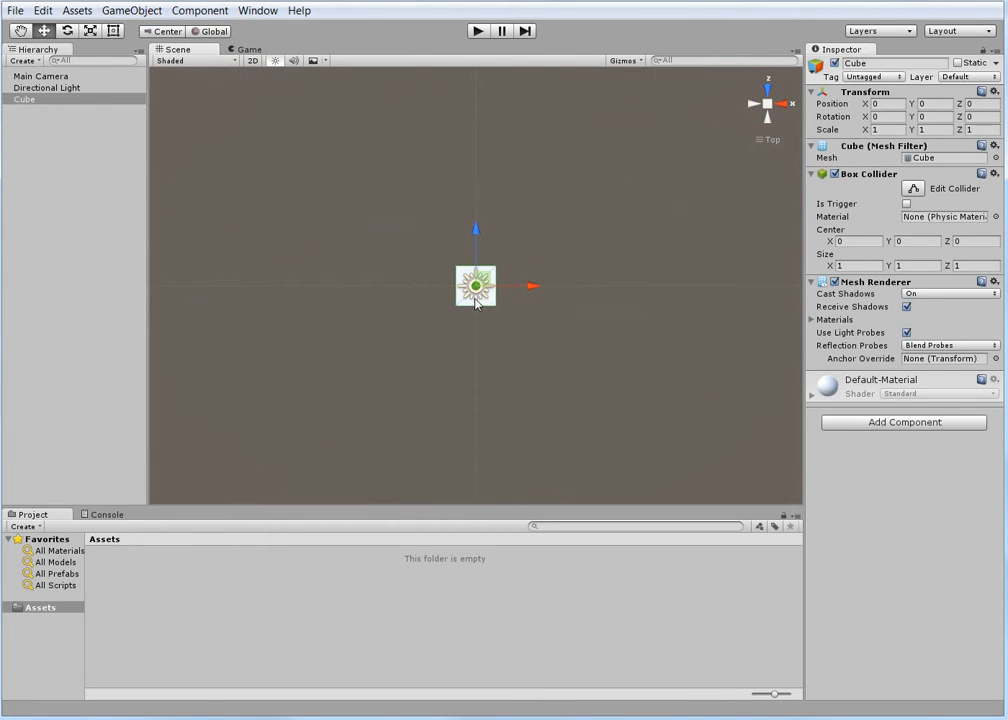
pyautogui.click(769, 91)
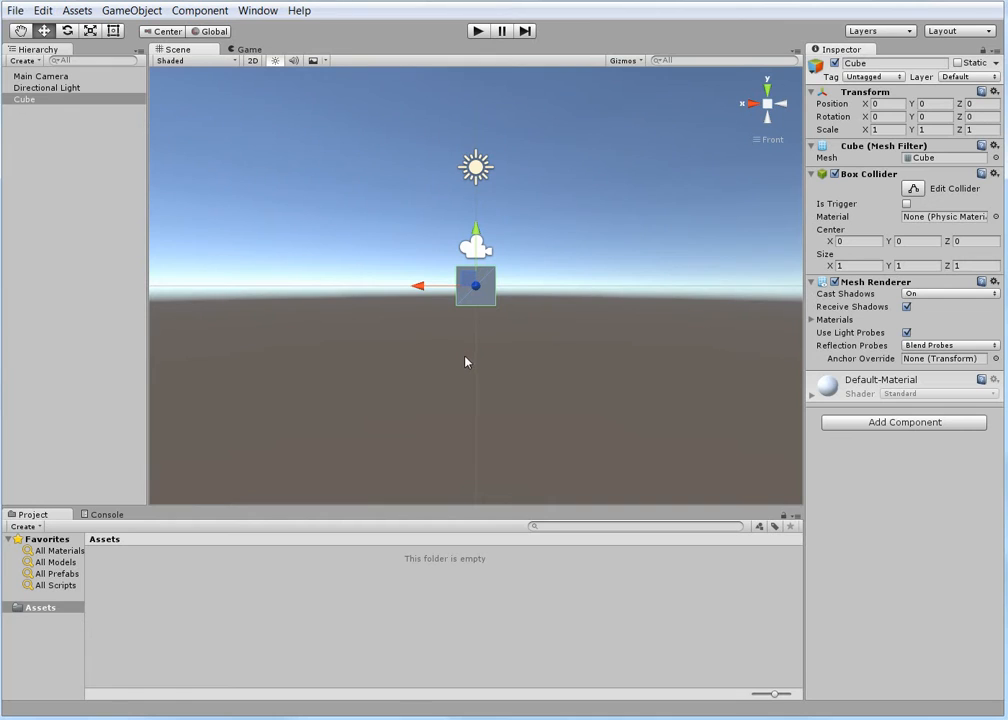
pyautogui.keyDown('alt'); pyautogui.moveTo(477, 371); pyautogui.dragTo(660, 462); pyautogui.keyUp('alt')
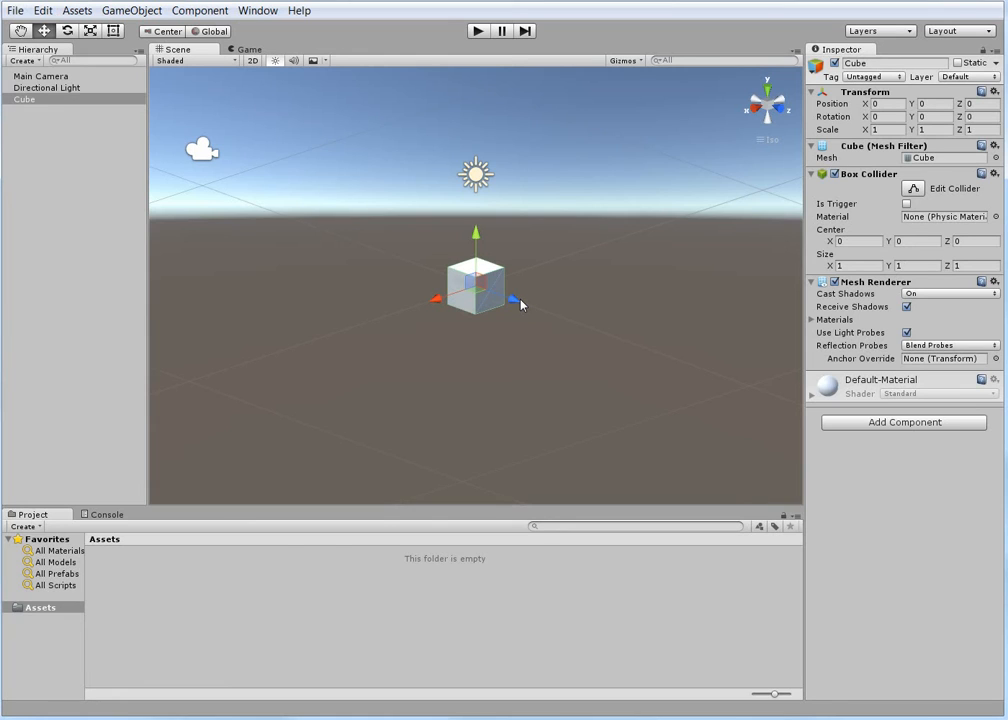
pyautogui.click(755, 111)
pyautogui.keyDown('alt'); pyautogui.moveTo(500, 320); pyautogui.dragTo(556, 352); pyautogui.keyUp('alt')
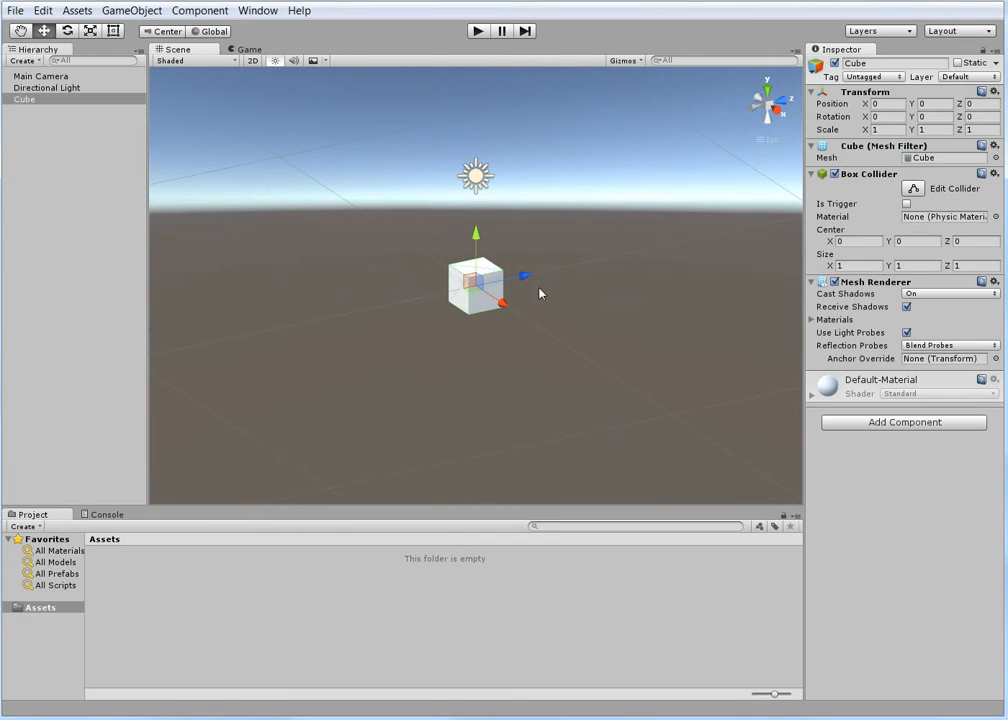
pyautogui.click(768, 93)
pyautogui.keyDown('alt'); pyautogui.moveTo(490, 342); pyautogui.dragTo(425, 200); pyautogui.keyUp('alt')
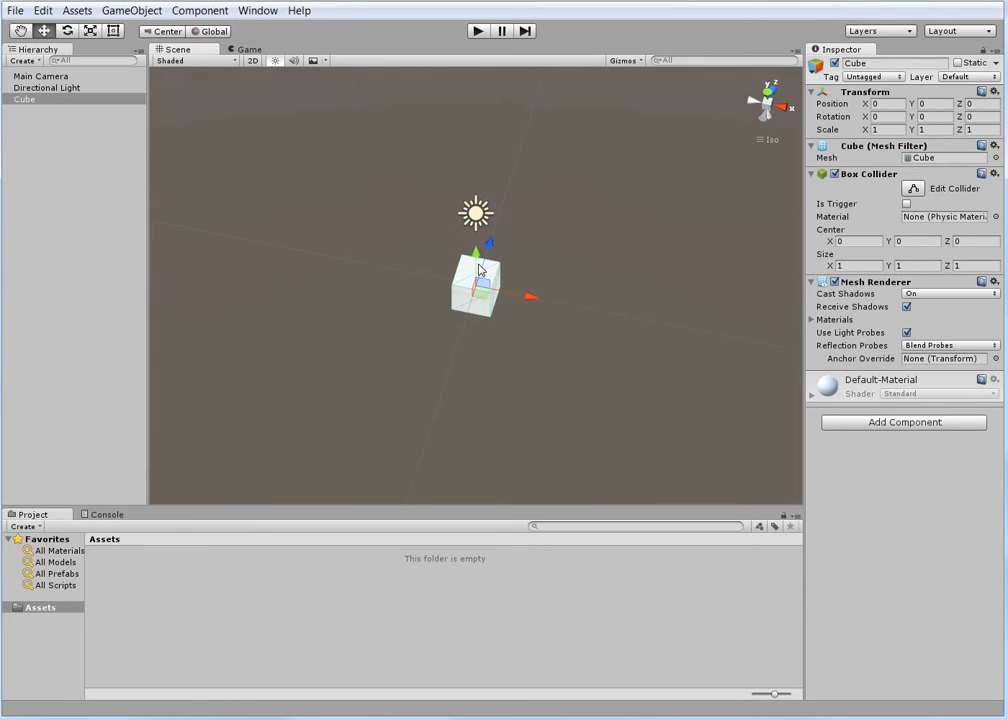
pyautogui.click(768, 96)
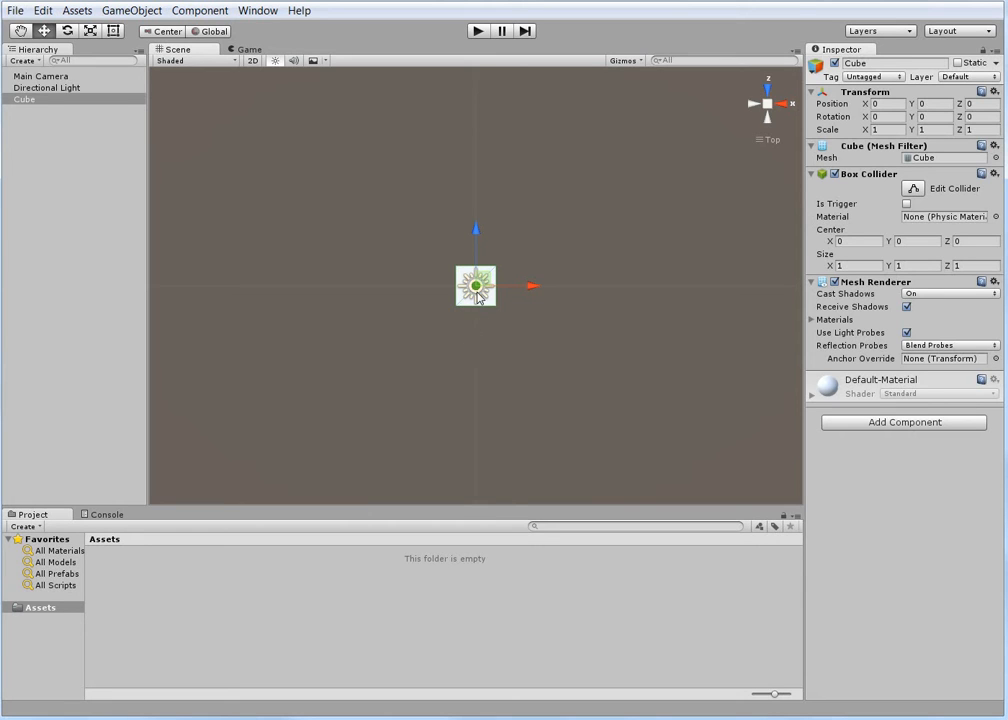
pyautogui.keyDown('alt'); pyautogui.moveTo(479, 295); pyautogui.dragTo(461, 312); pyautogui.keyUp('alt')
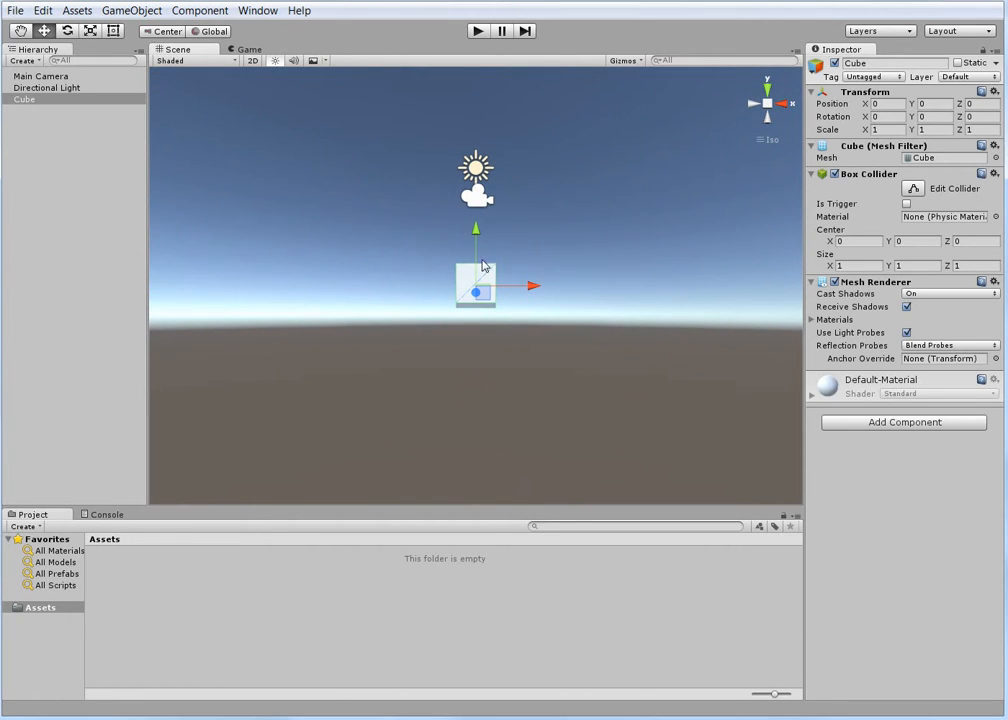
pyautogui.click(768, 90)
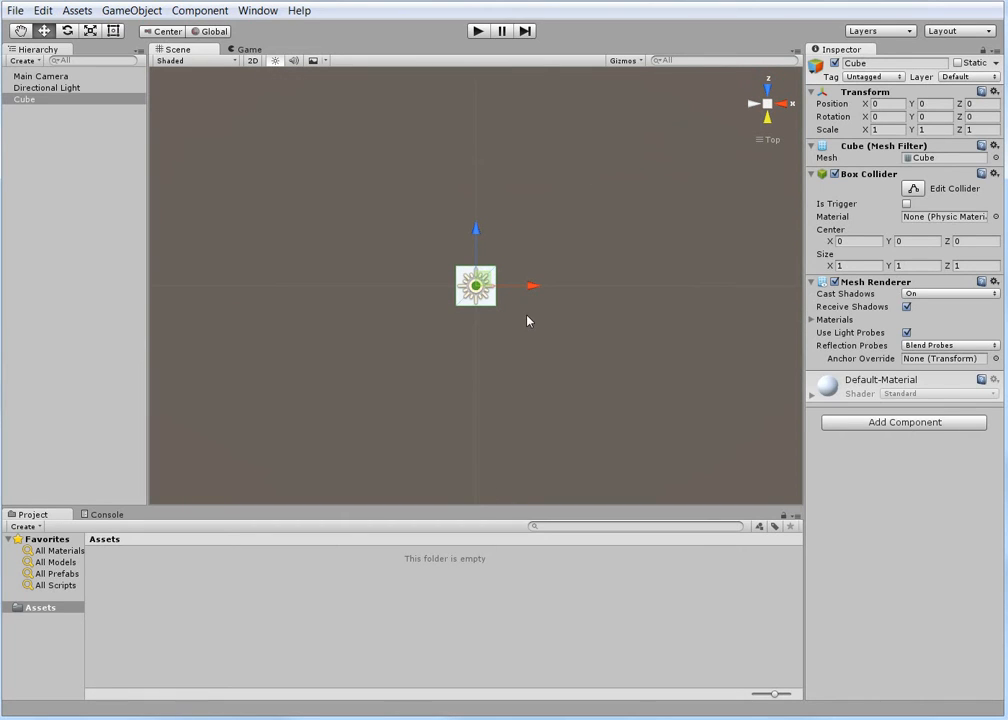
# Step: Switch the Scene view to perspective and examine the cube from the right, bottom, front, left and back
pyautogui.click(780, 142)
pyautogui.click(785, 108)
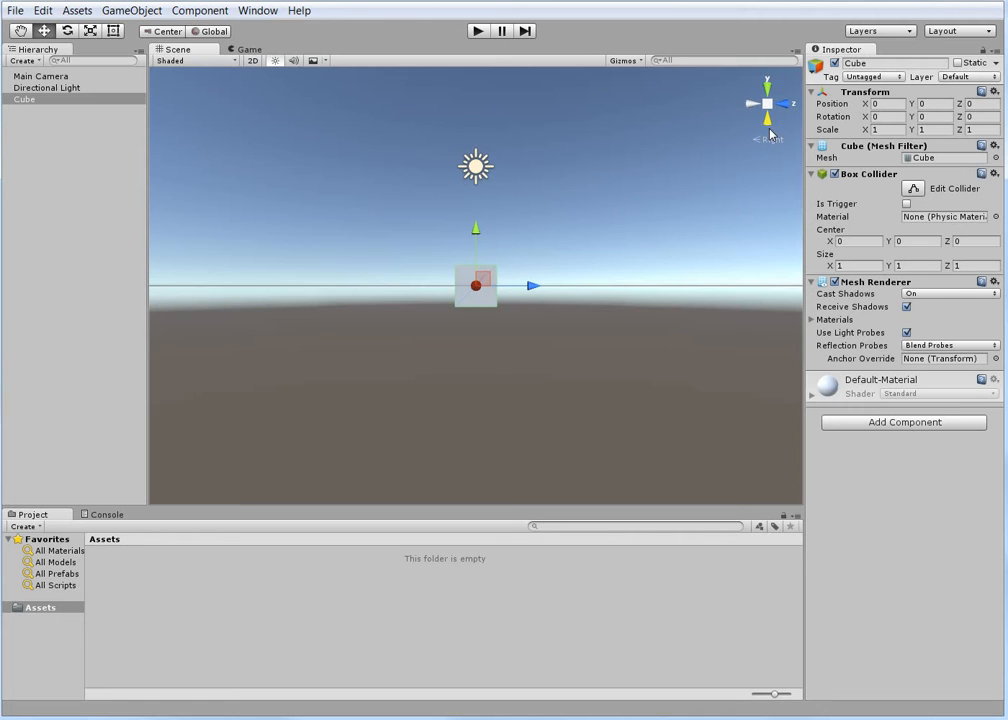
pyautogui.click(768, 121)
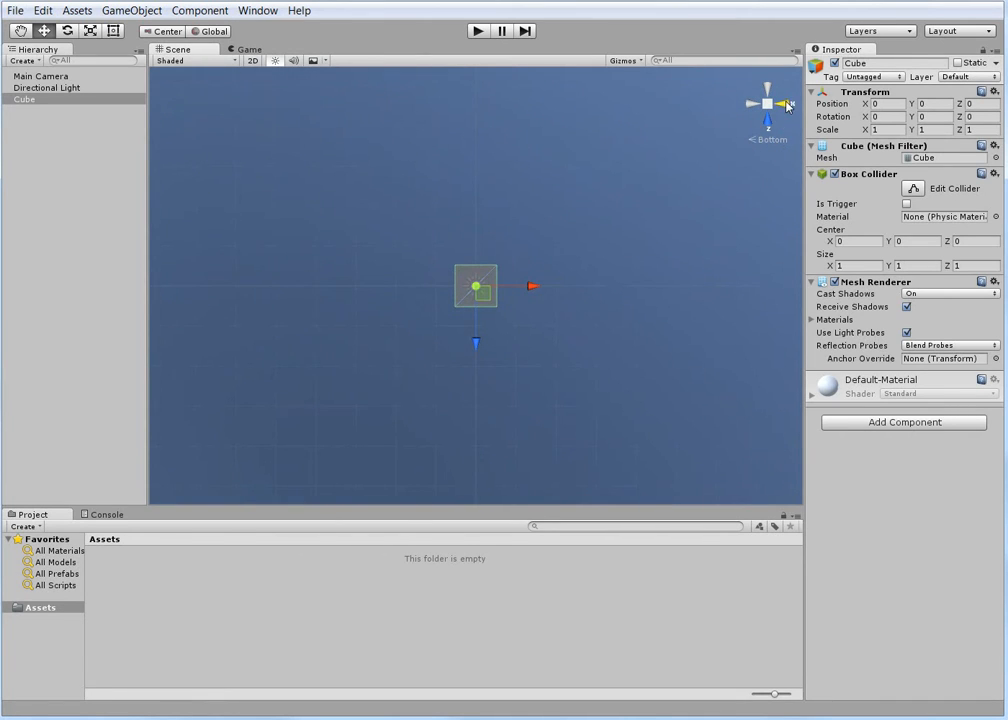
pyautogui.click(785, 103)
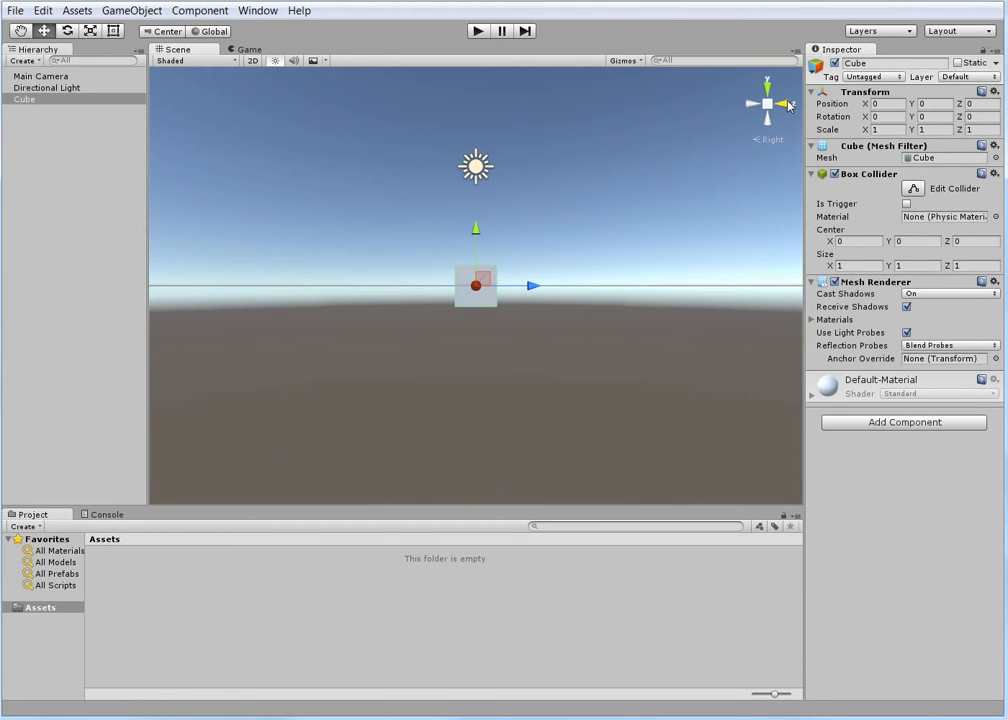
pyautogui.click(788, 104)
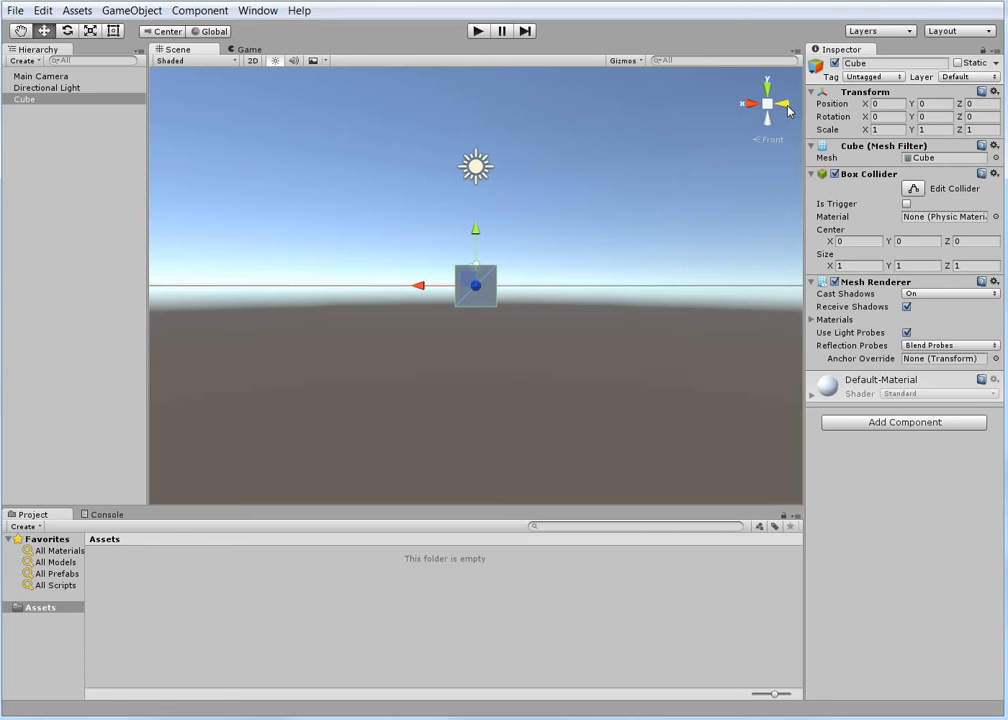
pyautogui.click(787, 105)
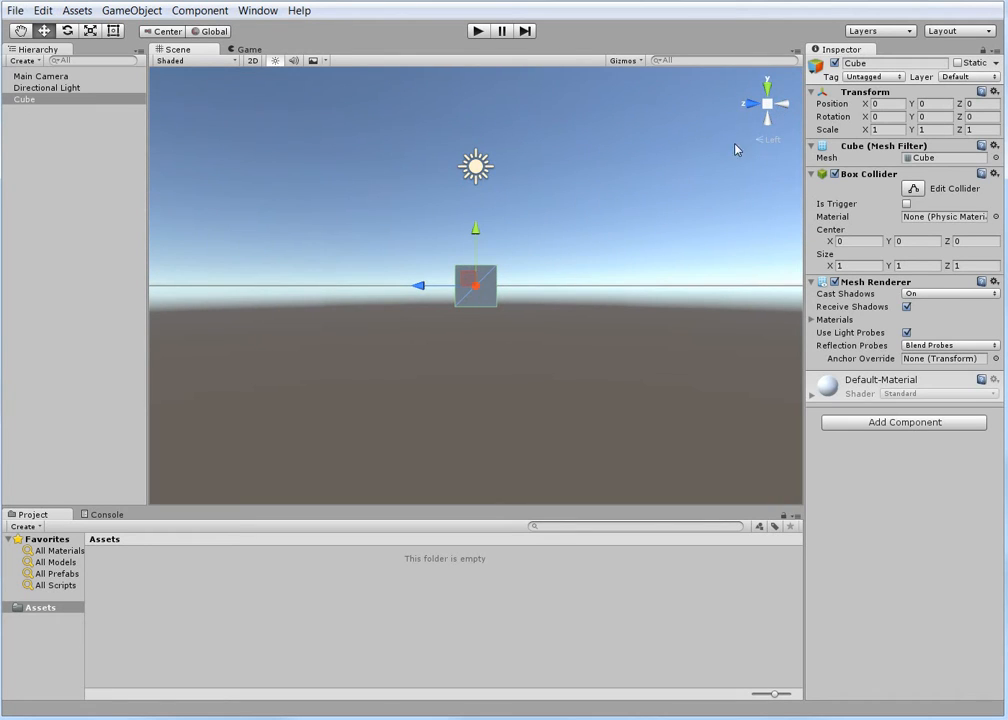
pyautogui.click(752, 106)
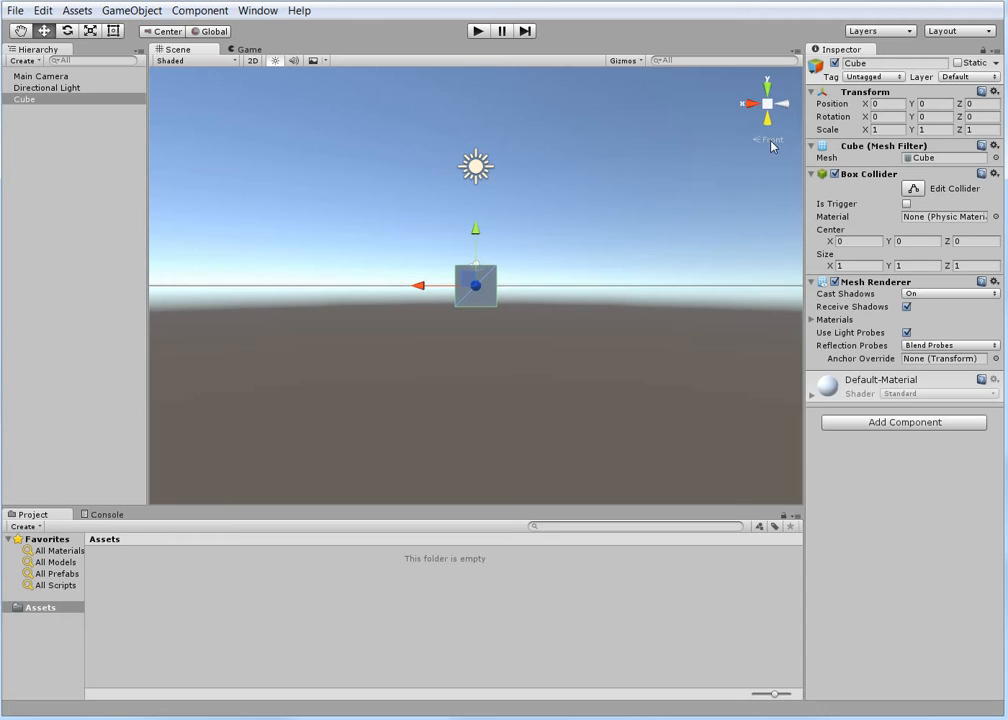
pyautogui.click(748, 104)
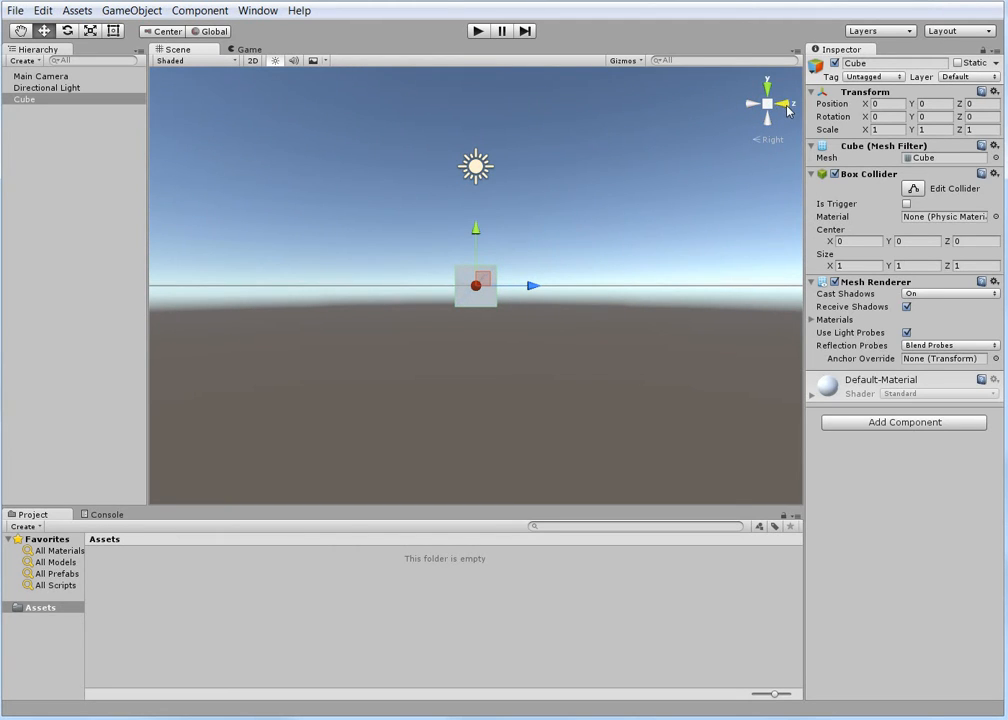
pyautogui.click(748, 104)
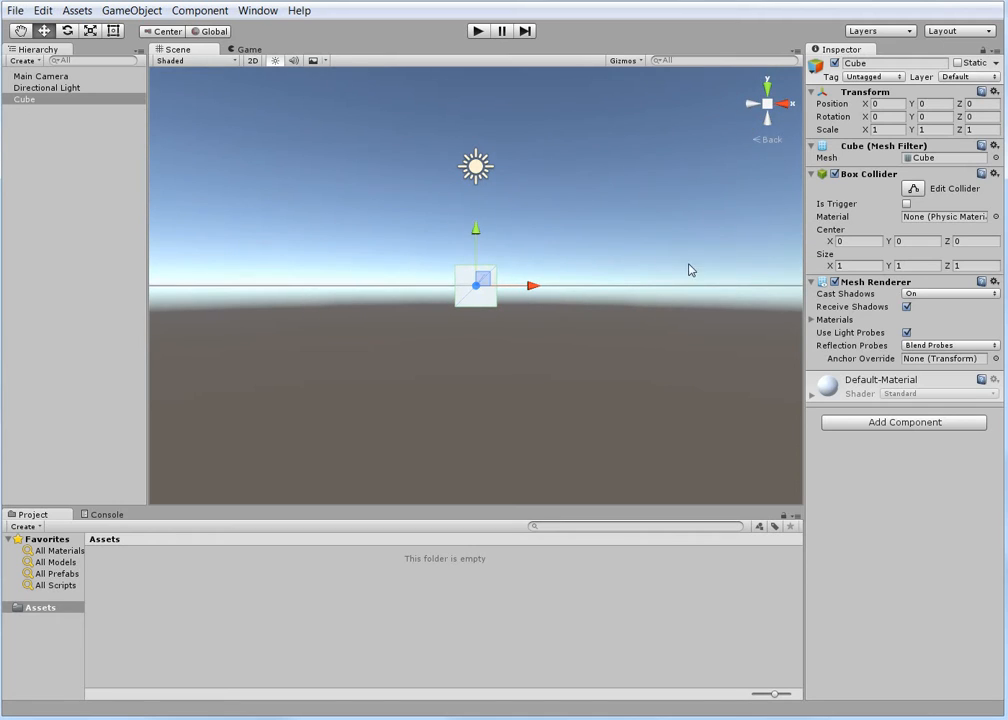
# Step: Return the Scene view to isometric projection and inspect the cube, camera and light from different angles and distances
pyautogui.click(772, 141)
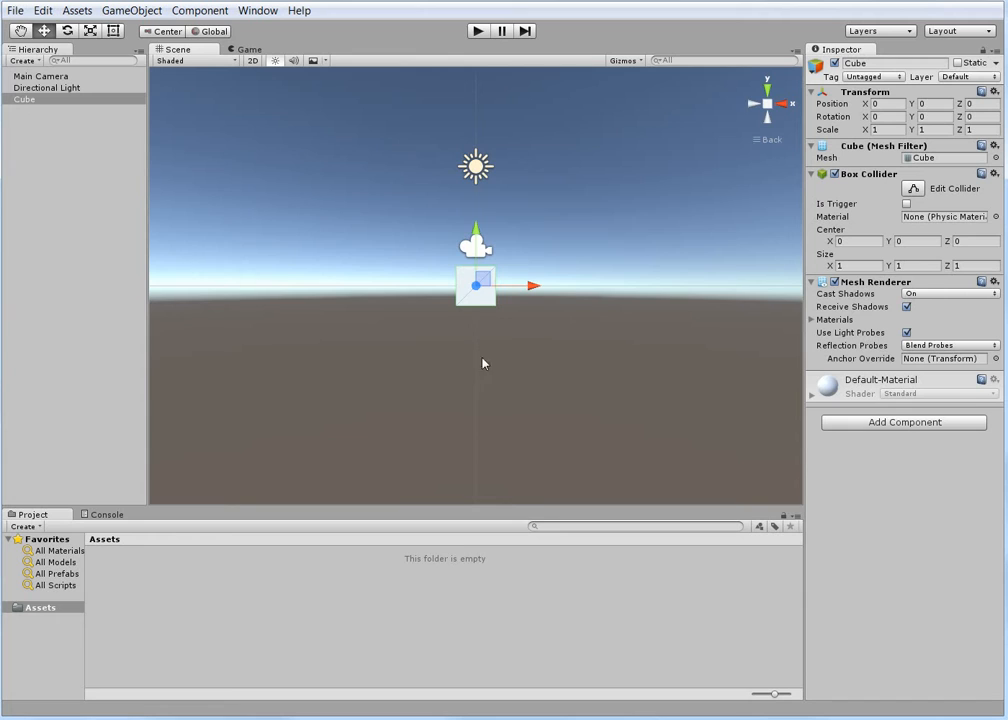
pyautogui.keyDown('alt'); pyautogui.moveTo(482, 363); pyautogui.dragTo(300, 435); pyautogui.keyUp('alt')
pyautogui.click(581, 366)
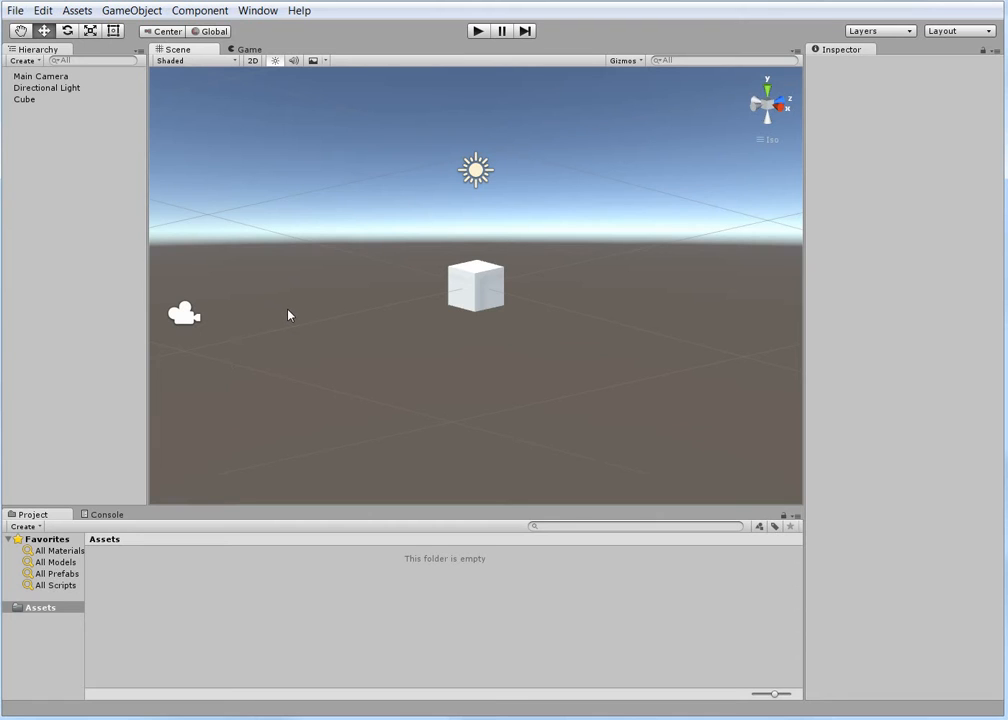
pyautogui.keyDown('alt'); pyautogui.moveTo(261, 306); pyautogui.dragTo(756, 196); pyautogui.keyUp('alt')
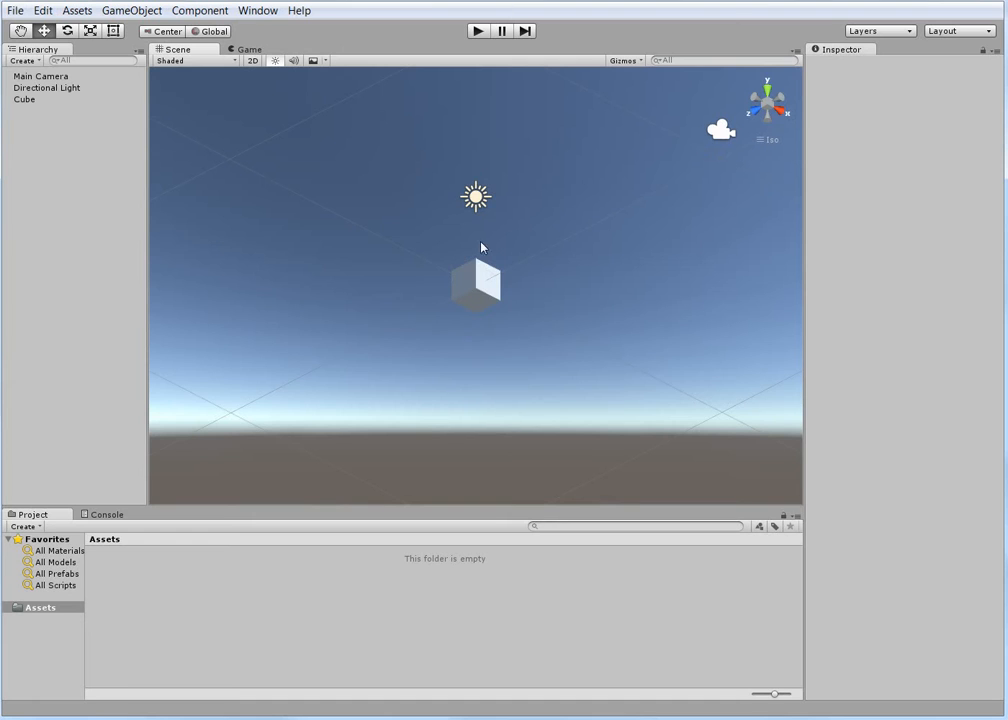
pyautogui.scroll(8, 484, 326)
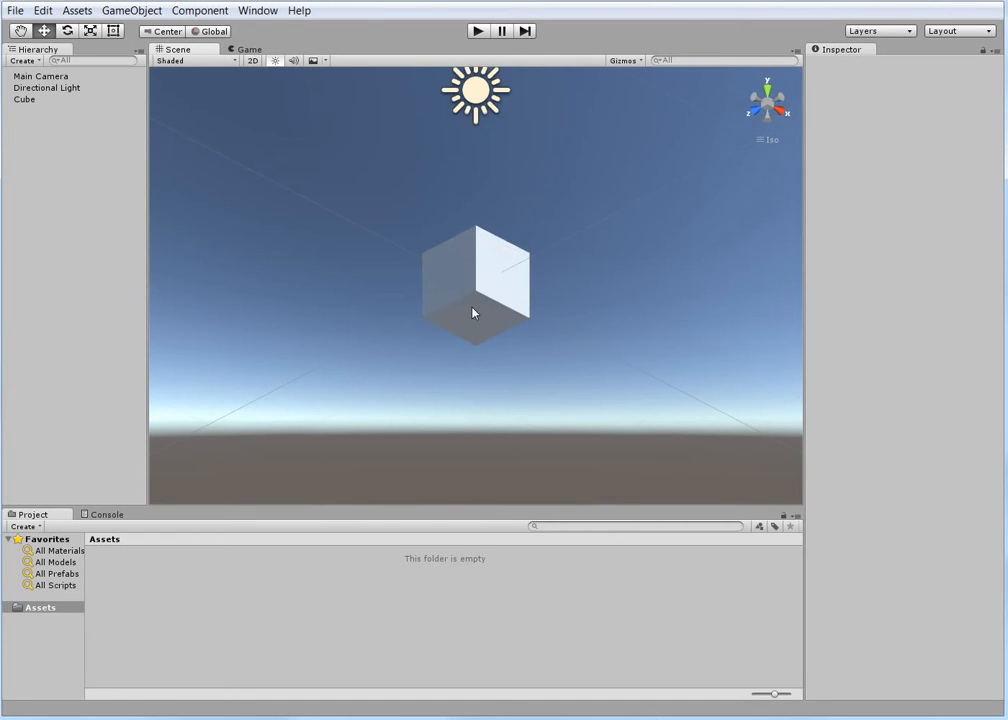
pyautogui.keyDown('alt'); pyautogui.moveTo(481, 311); pyautogui.dragTo(344, 340); pyautogui.keyUp('alt')
pyautogui.scroll(-5, 434, 353)
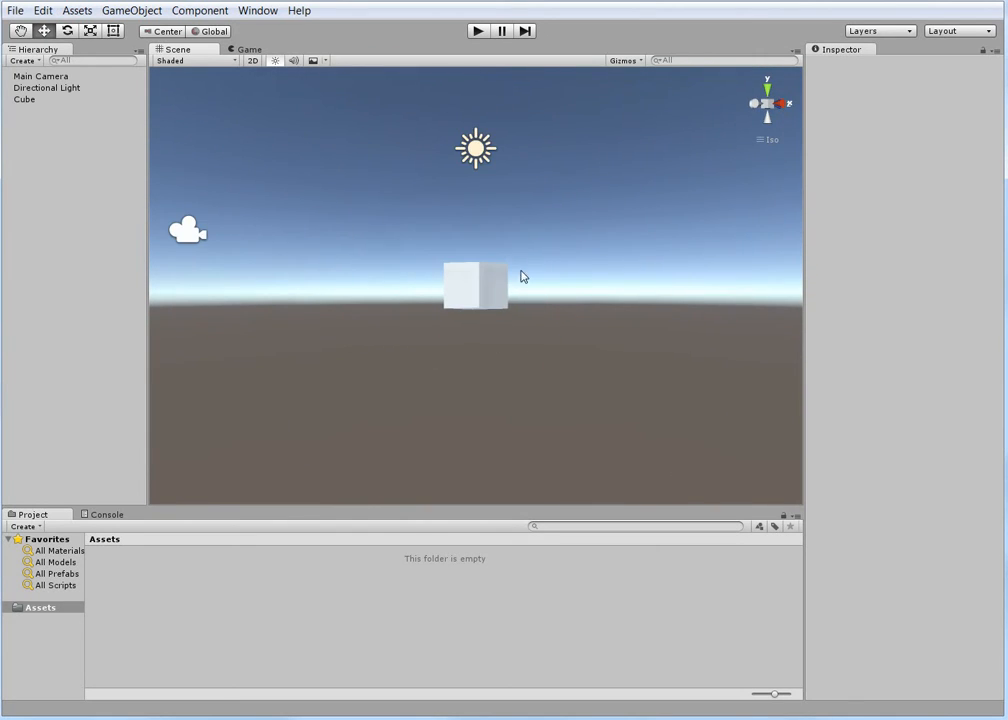
pyautogui.click(475, 148)
pyautogui.click(551, 378)
pyautogui.keyDown('alt'); pyautogui.moveTo(551, 378); pyautogui.dragTo(733, 368); pyautogui.keyUp('alt')
pyautogui.scroll(3, 477, 286)
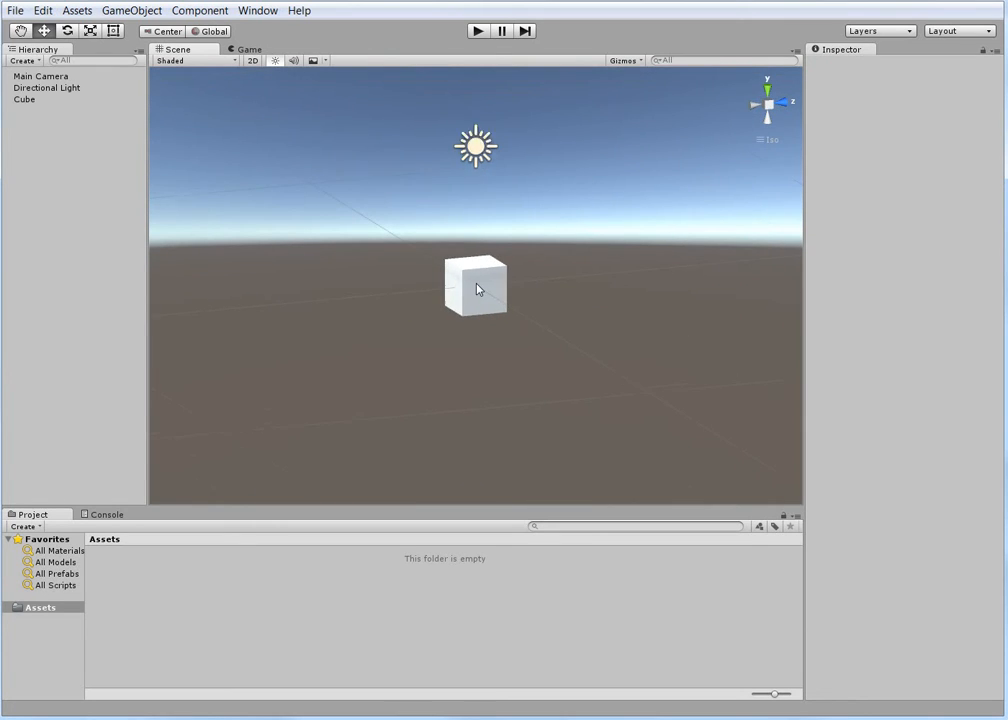
pyautogui.scroll(-5, 477, 240)
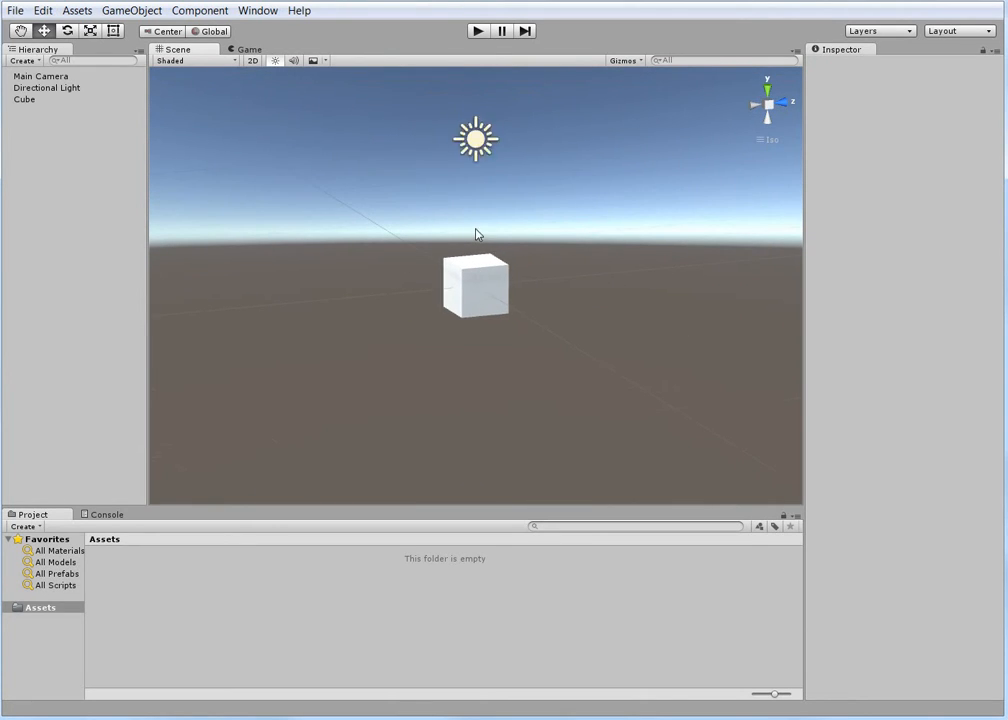
pyautogui.keyDown('alt'); pyautogui.moveTo(548, 463); pyautogui.dragTo(255, 472); pyautogui.keyUp('alt')
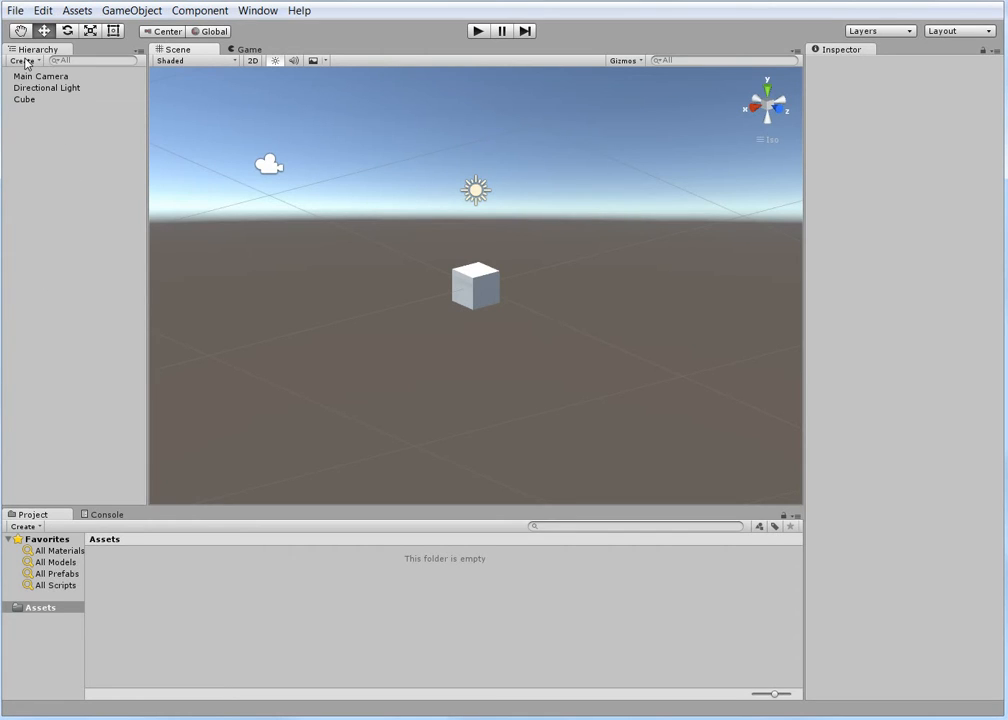
# Step: Select the cube, directional light and main camera in turn to compare their components and handles
pyautogui.click(24, 101)
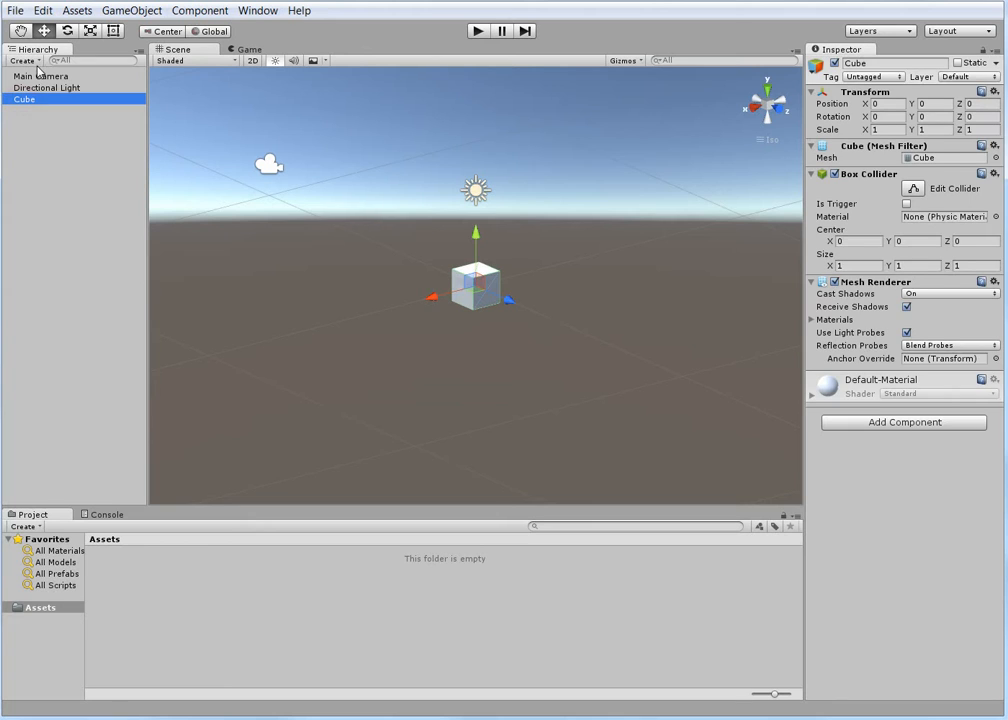
pyautogui.click(476, 190)
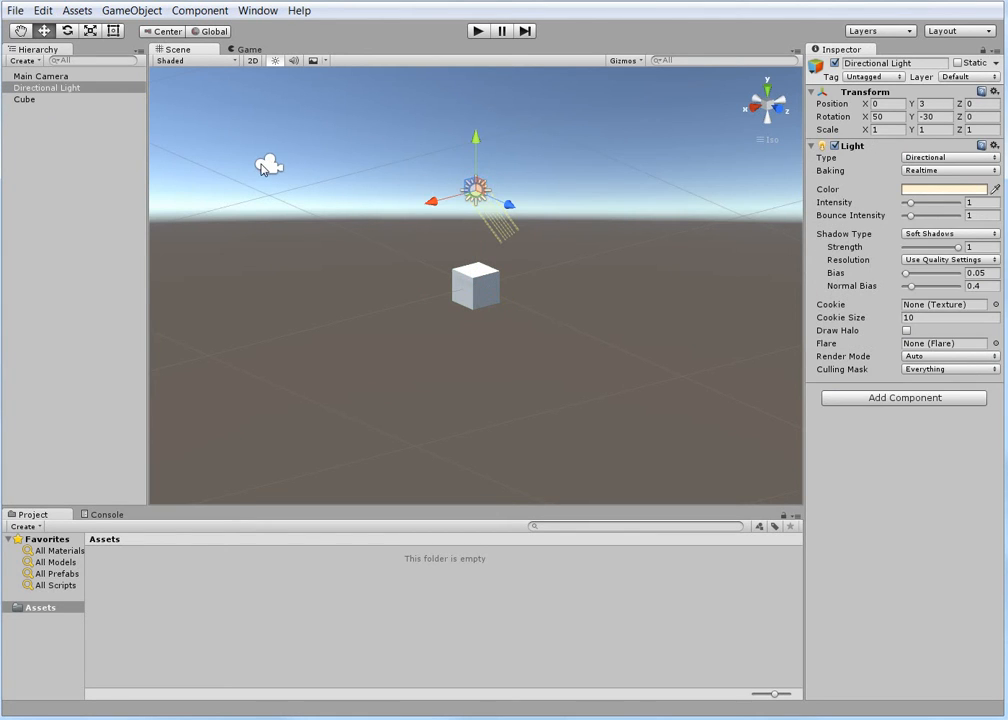
pyautogui.click(267, 166)
pyautogui.click(474, 291)
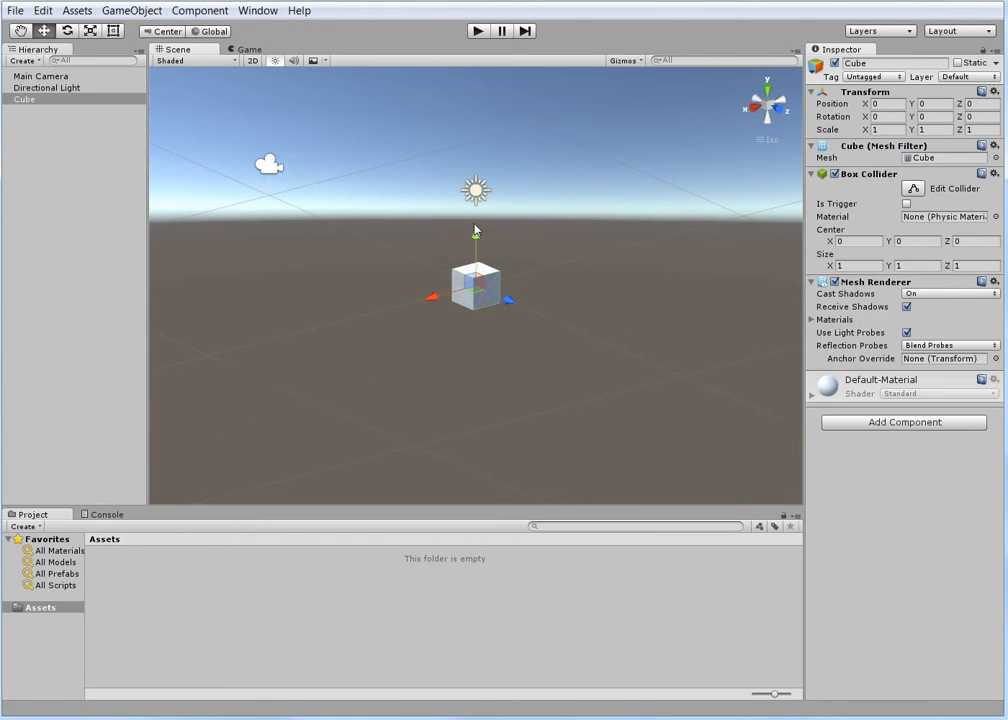
pyautogui.click(476, 190)
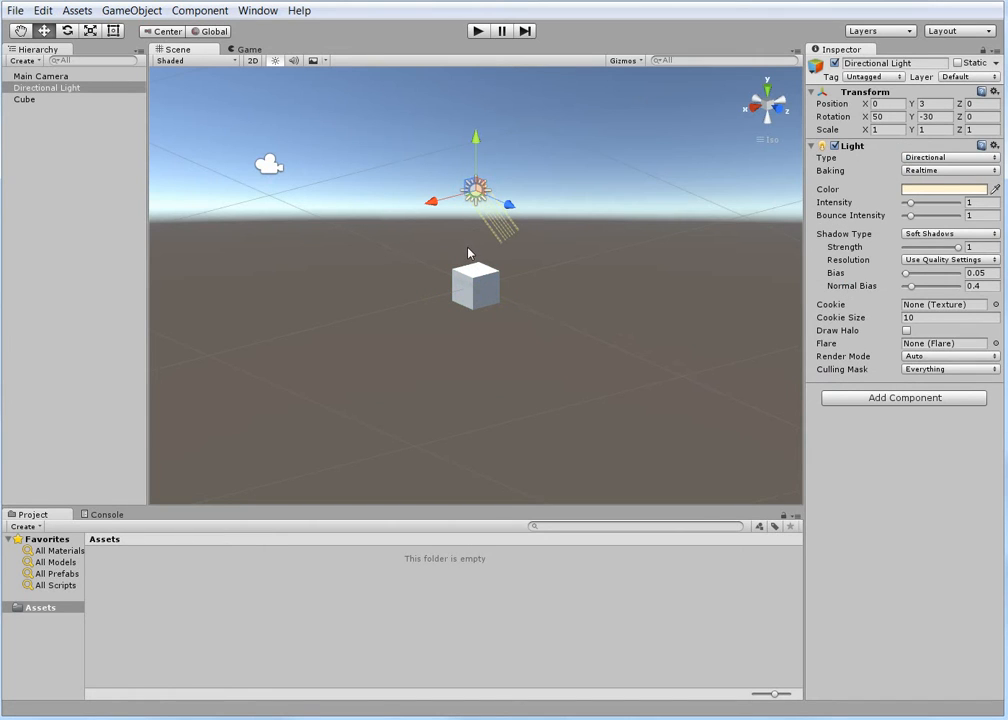
# Step: Center the Scene view on the directional light and examine it from different distances and orbited angles
pyautogui.scroll(-4, 468, 252)
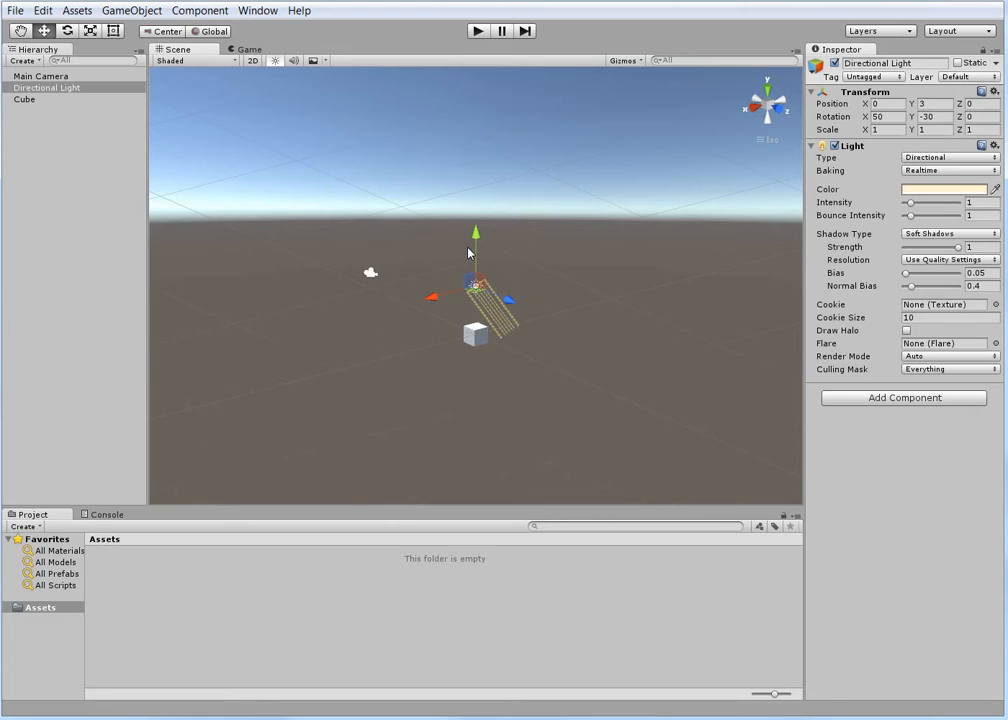
pyautogui.scroll(5, 494, 309)
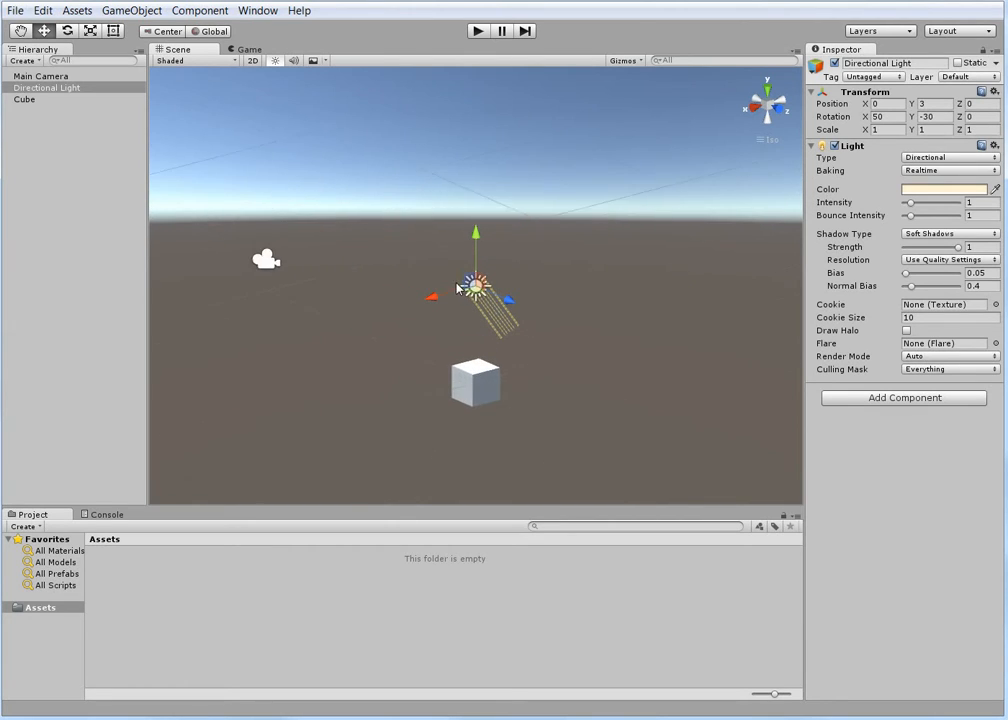
pyautogui.keyDown('alt'); pyautogui.moveTo(315, 452); pyautogui.dragTo(608, 427); pyautogui.keyUp('alt')
pyautogui.keyDown('alt'); pyautogui.moveTo(707, 361); pyautogui.dragTo(518, 407); pyautogui.keyUp('alt')
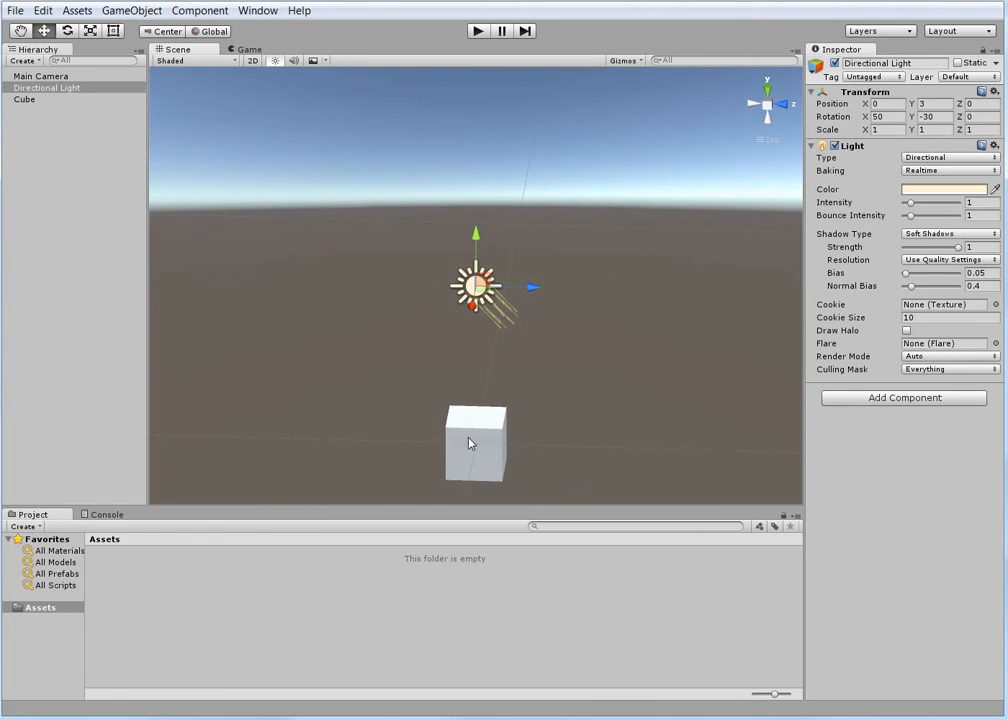
# Step: Frame the cube in the Scene view and examine it from an orbited angle, up close and farther away
pyautogui.click(485, 431)
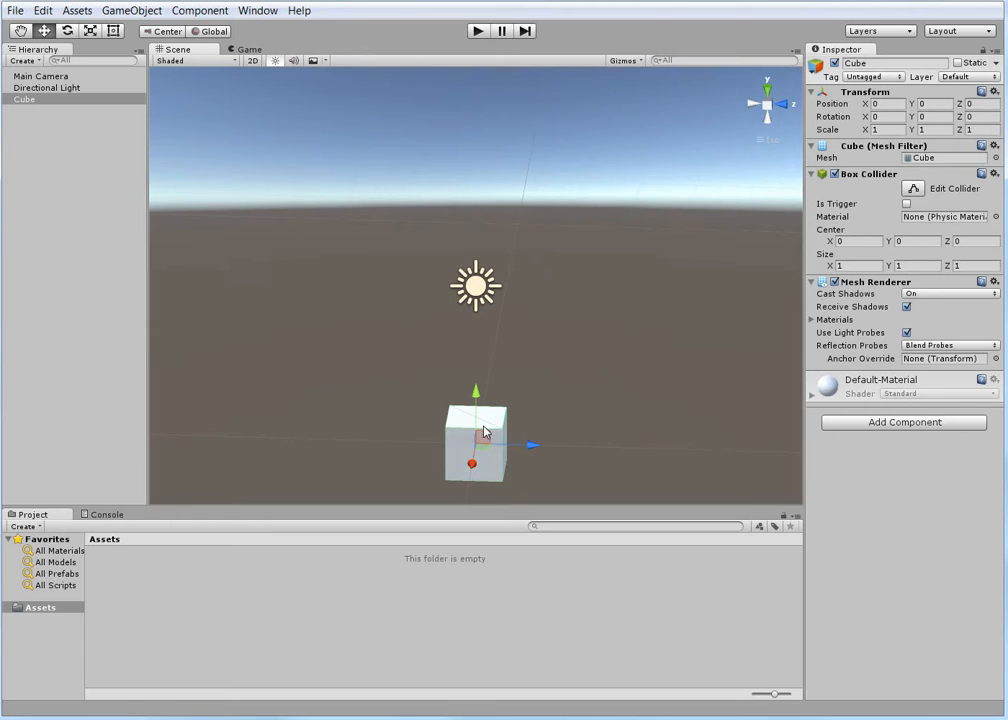
pyautogui.press('f')
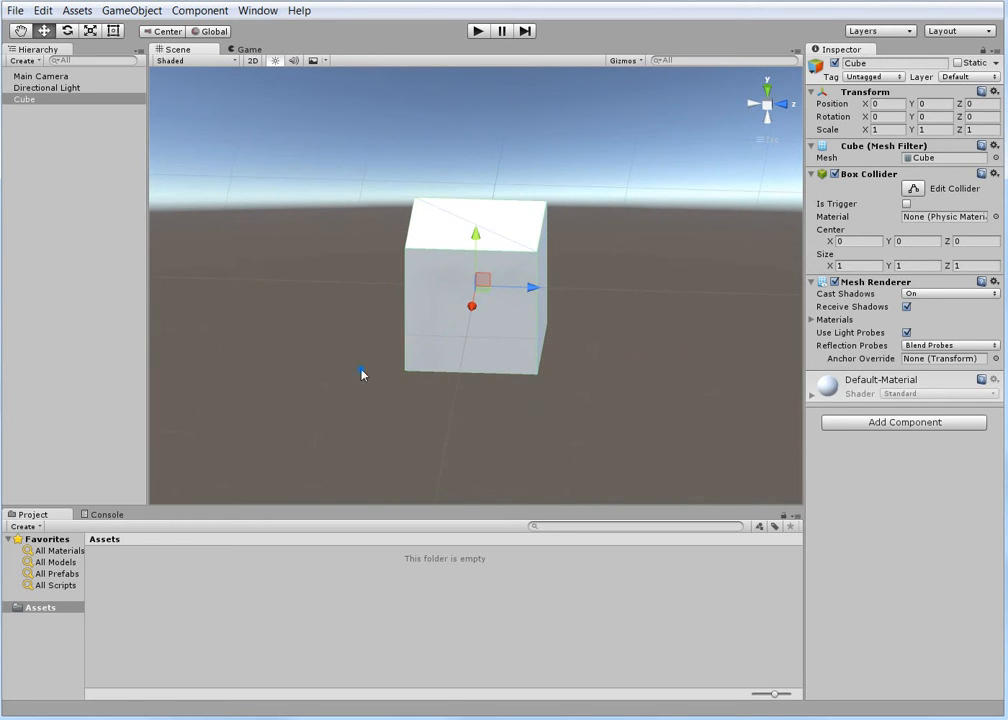
pyautogui.keyDown('alt'); pyautogui.moveTo(362, 374); pyautogui.dragTo(268, 407); pyautogui.keyUp('alt')
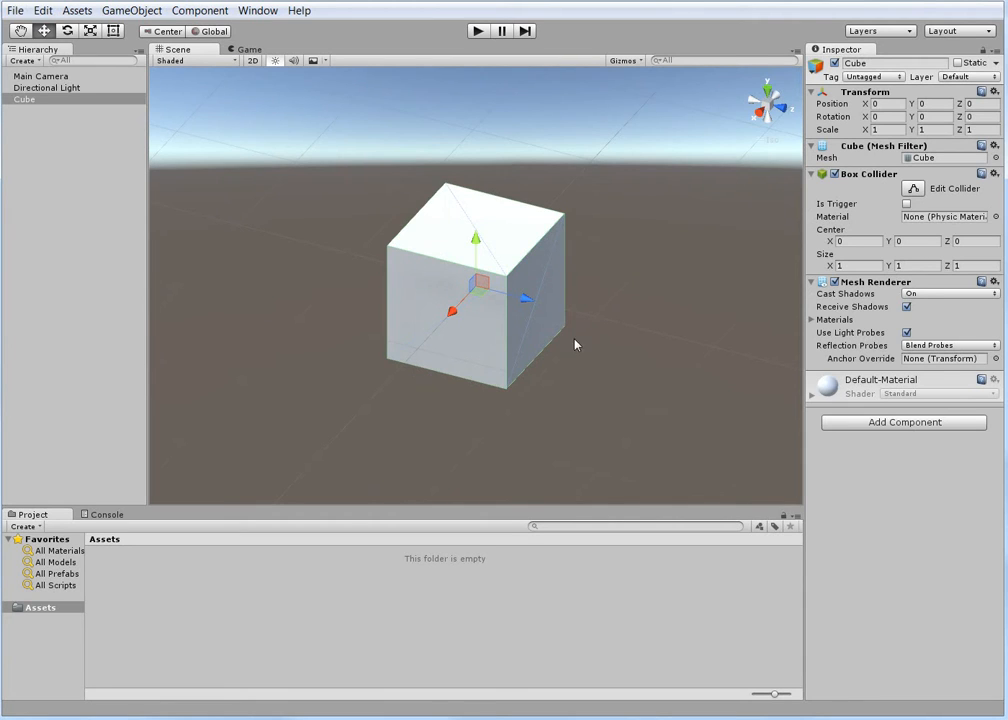
pyautogui.scroll(-5, 412, 288)
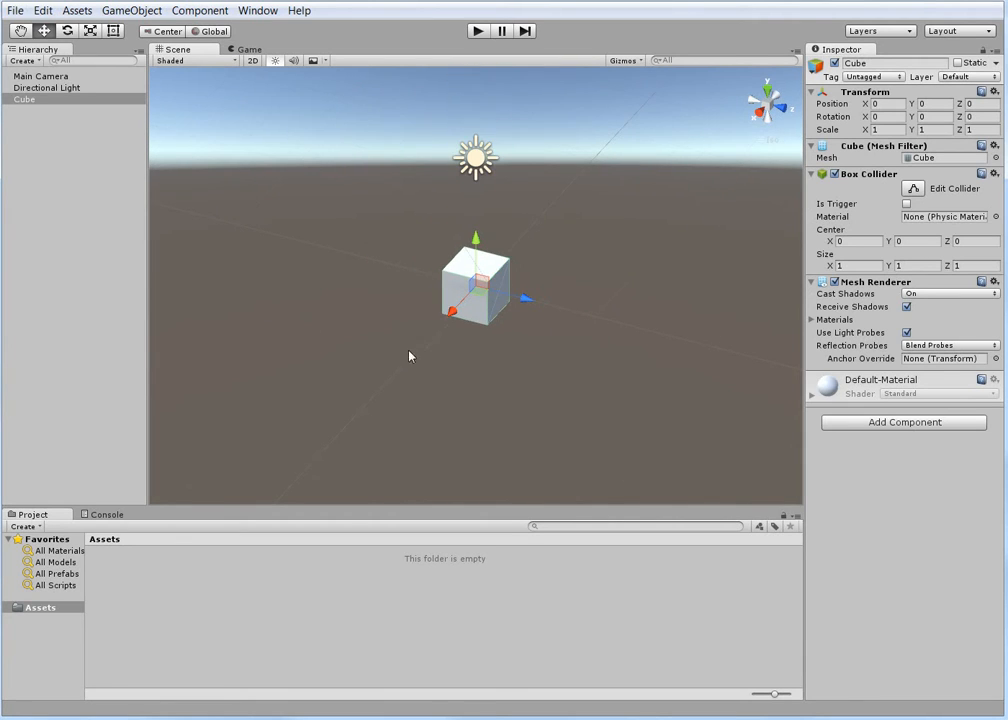
# Step: Practise panning and zooming the Scene view around the cube, viewing it with the light and camera
pyautogui.moveTo(286, 412); pyautogui.dragTo(347, 437, button='middle')
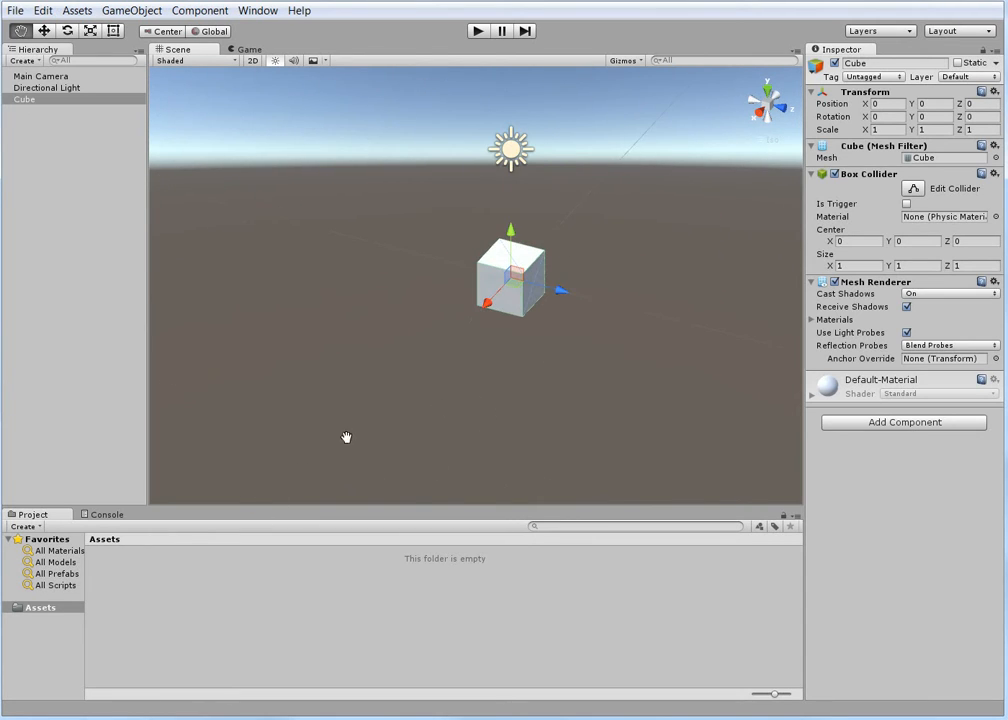
pyautogui.scroll(-5, 520, 189)
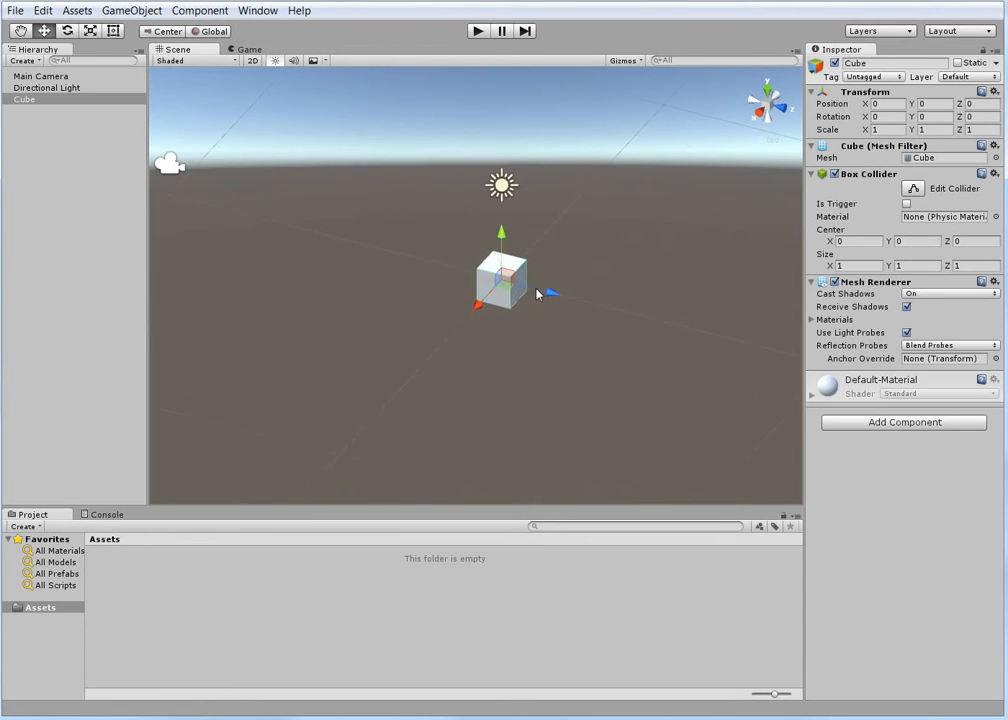
pyautogui.moveTo(330, 377); pyautogui.dragTo(315, 409, button='middle')
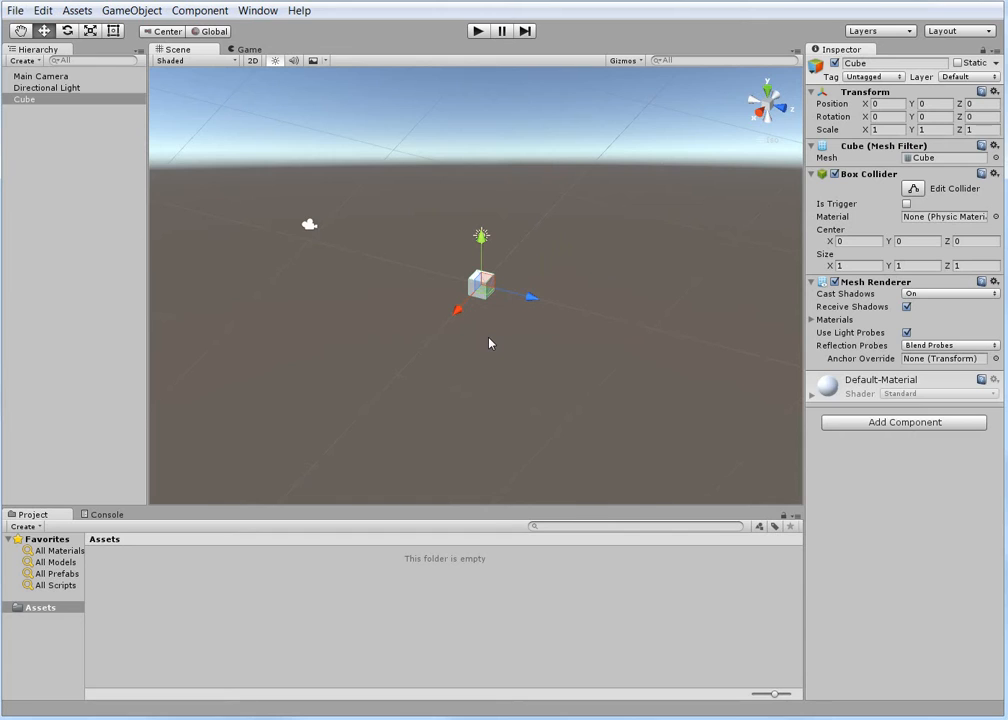
pyautogui.keyDown('alt'); pyautogui.moveTo(489, 343); pyautogui.dragTo(490, 313); pyautogui.keyUp('alt')
pyautogui.scroll(5, 490, 313)
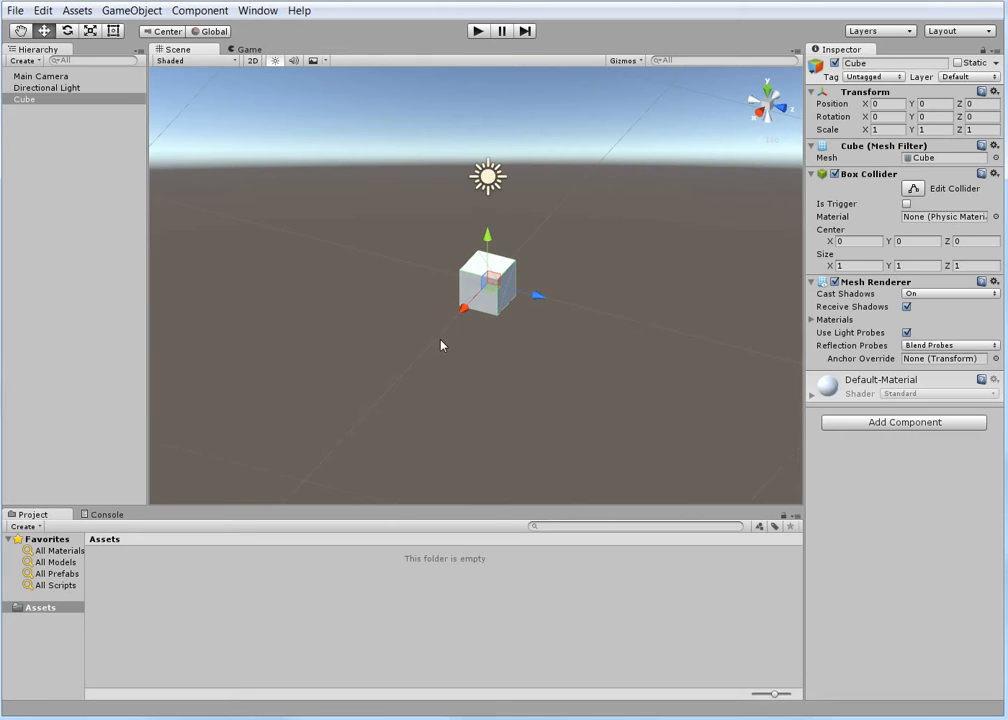
pyautogui.scroll(4, 440, 341)
pyautogui.scroll(-2, 441, 338)
pyautogui.scroll(-5, 500, 290)
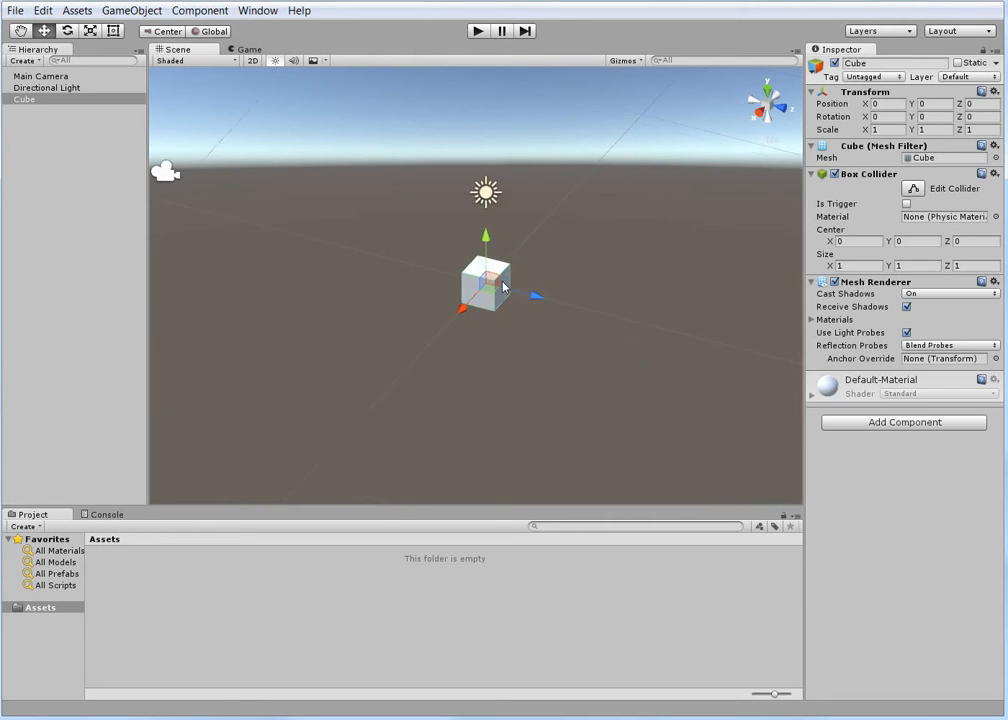
pyautogui.scroll(5, 488, 291)
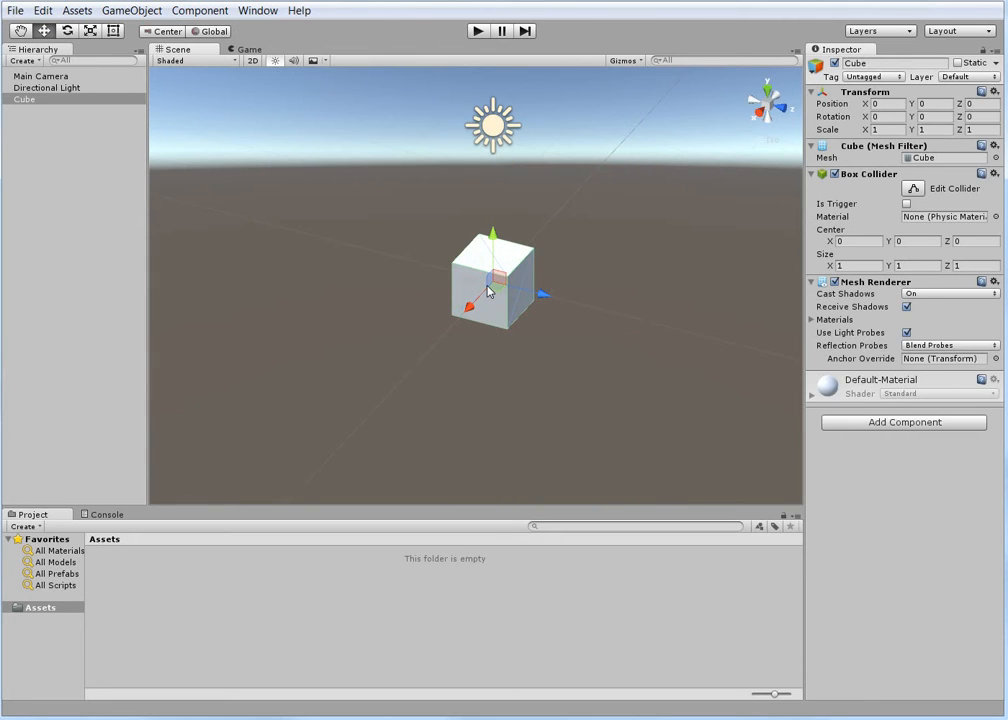
pyautogui.scroll(2, 488, 291)
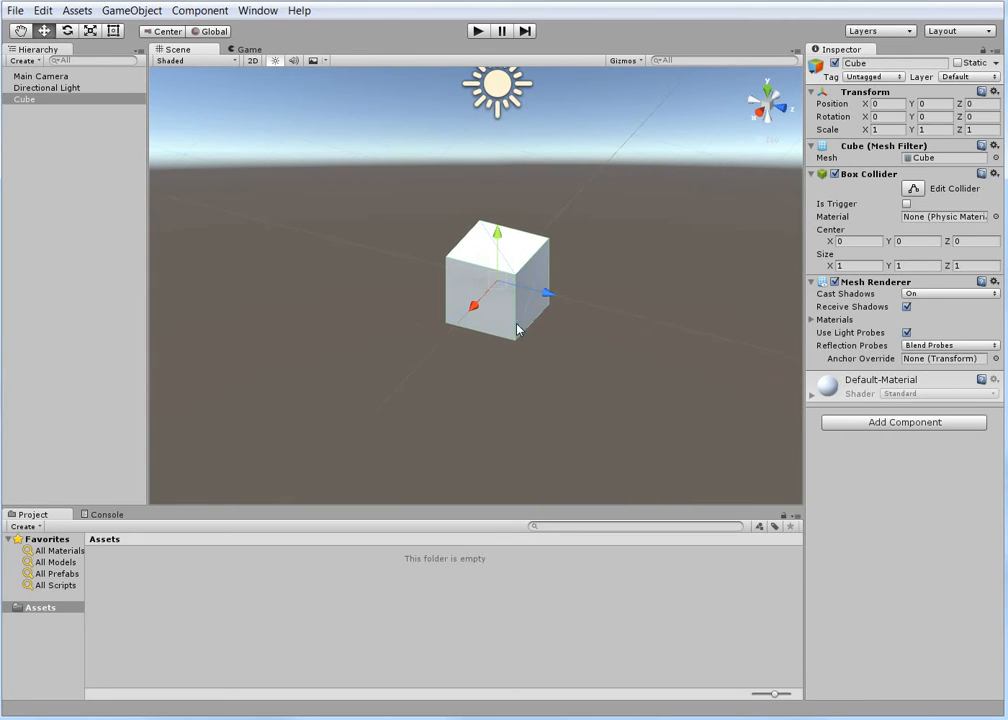
# Step: Practise zooming in orbit mode and orbiting the Scene view so the cube, light and camera can be inspected together
pyautogui.press('alt')
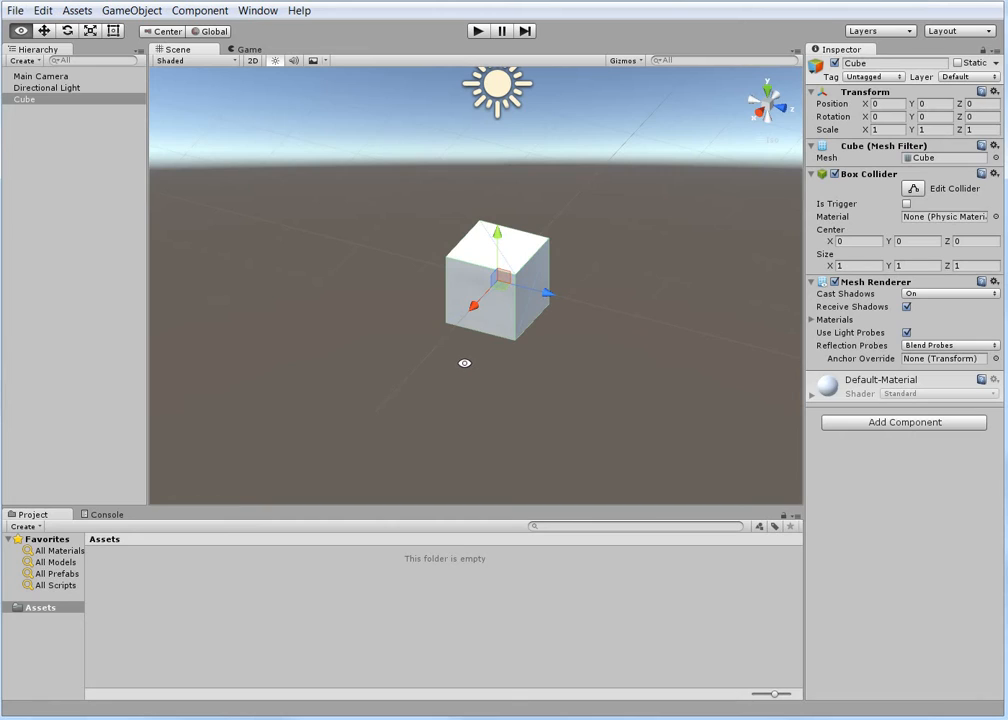
pyautogui.press('alt')
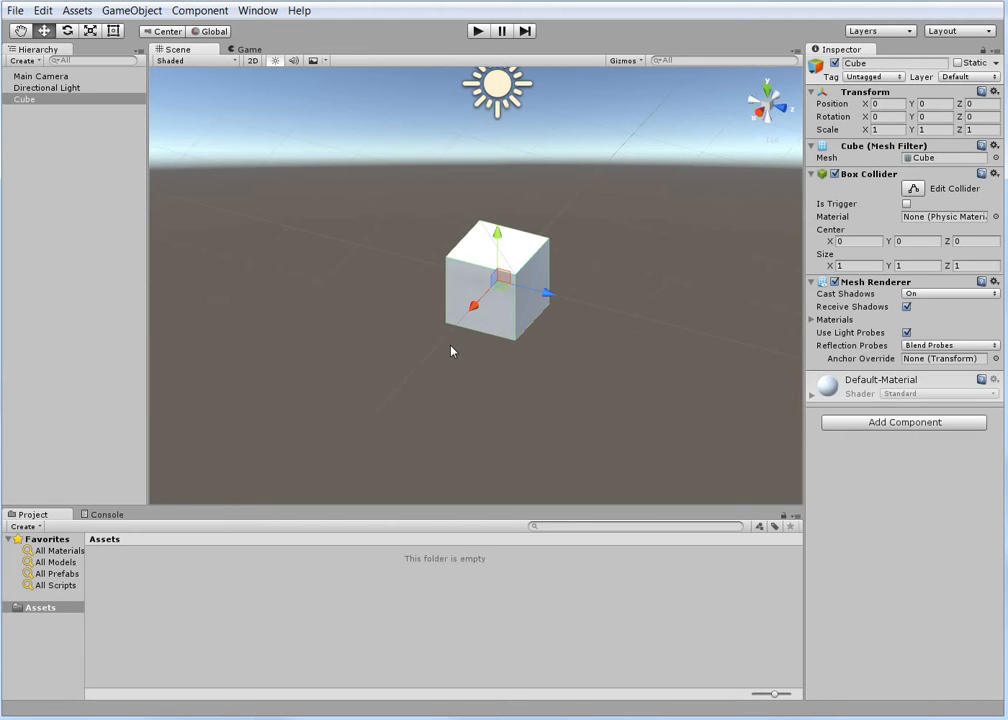
pyautogui.press('alt')
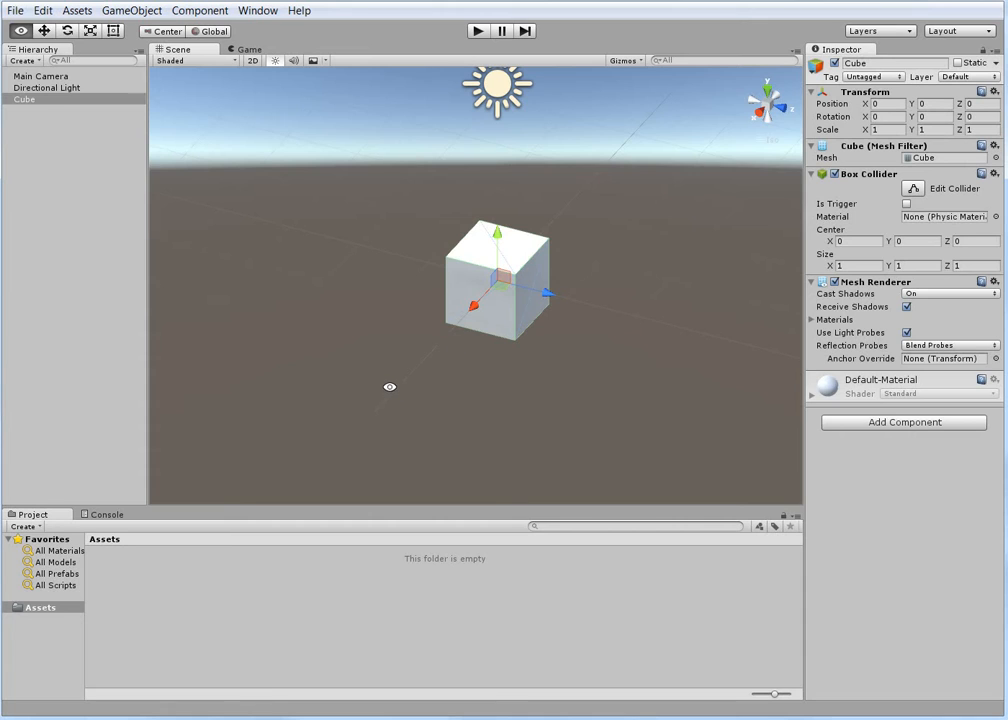
pyautogui.keyDown('alt'); pyautogui.moveTo(396, 396); pyautogui.dragTo(482, 368, button='right'); pyautogui.keyUp('alt')
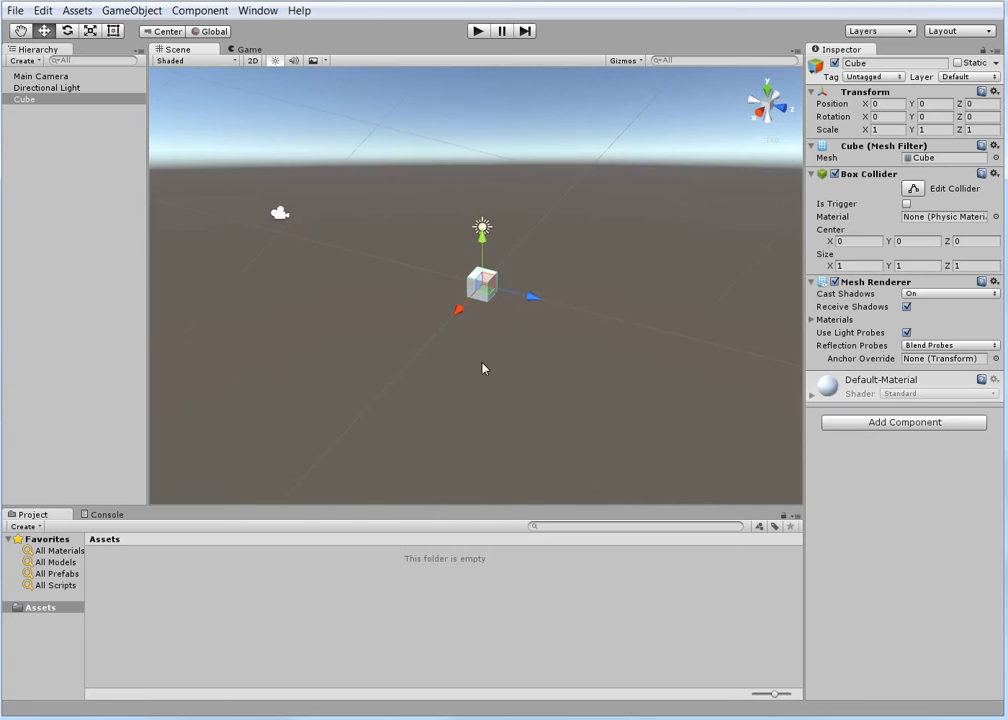
pyautogui.scroll(-4, 480, 355)
pyautogui.scroll(1, 460, 342)
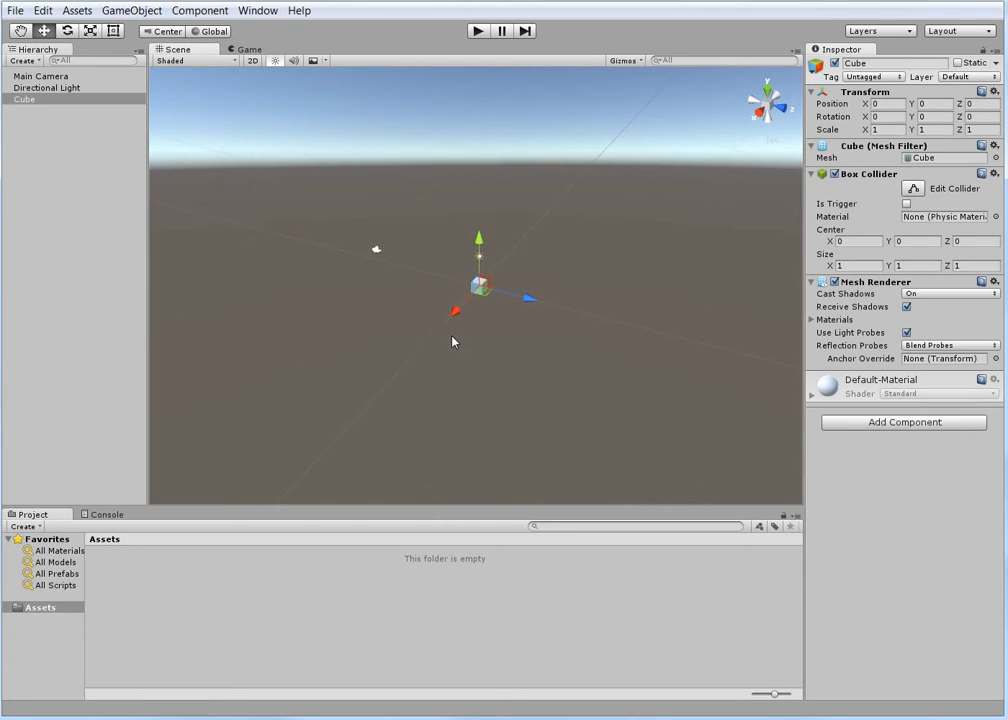
pyautogui.scroll(1, 452, 342)
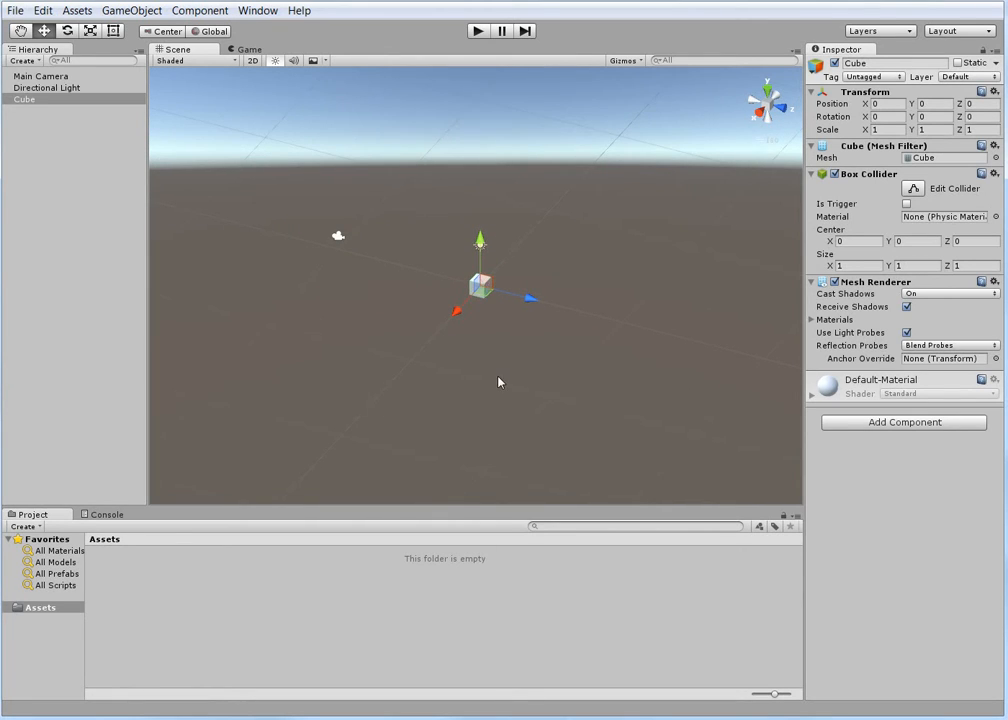
pyautogui.keyDown('alt'); pyautogui.moveTo(500, 380); pyautogui.dragTo(416, 369); pyautogui.keyUp('alt')
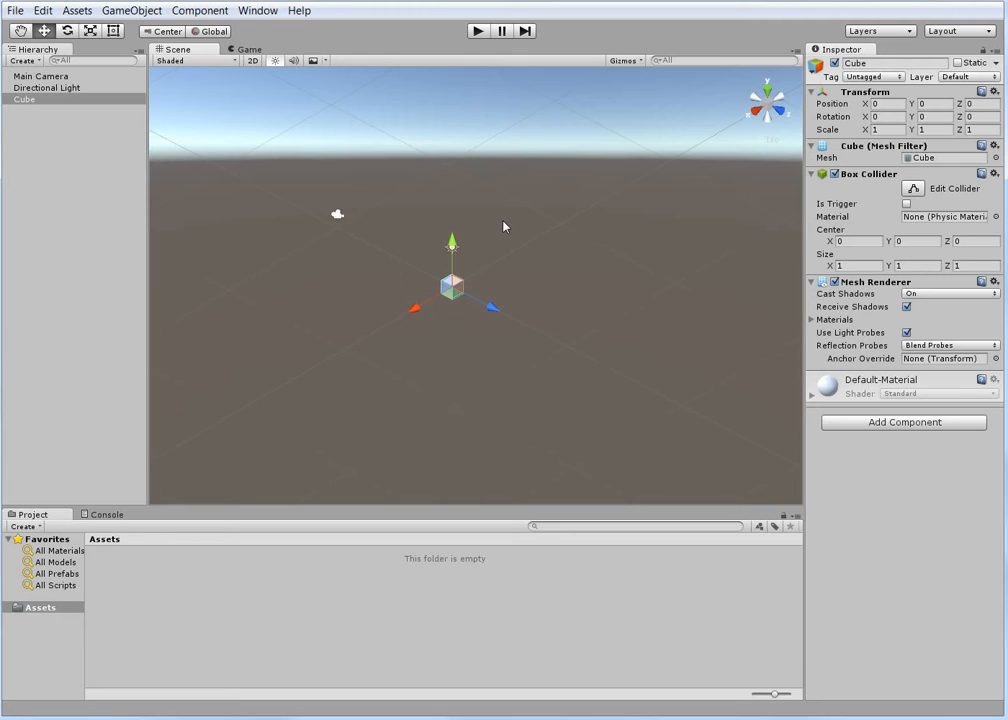
# Step: Review the settings of the main camera, directional light and cube by selecting each from the scene's object list
pyautogui.click(764, 110)
pyautogui.click(772, 145)
pyautogui.click(40, 76)
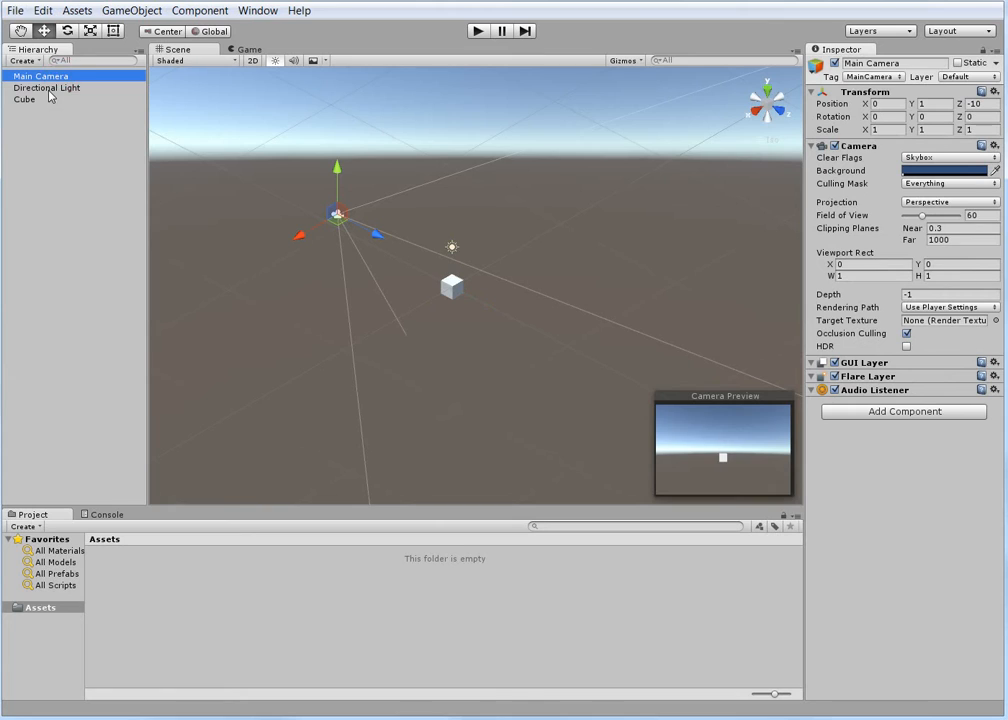
pyautogui.click(50, 88)
pyautogui.click(27, 100)
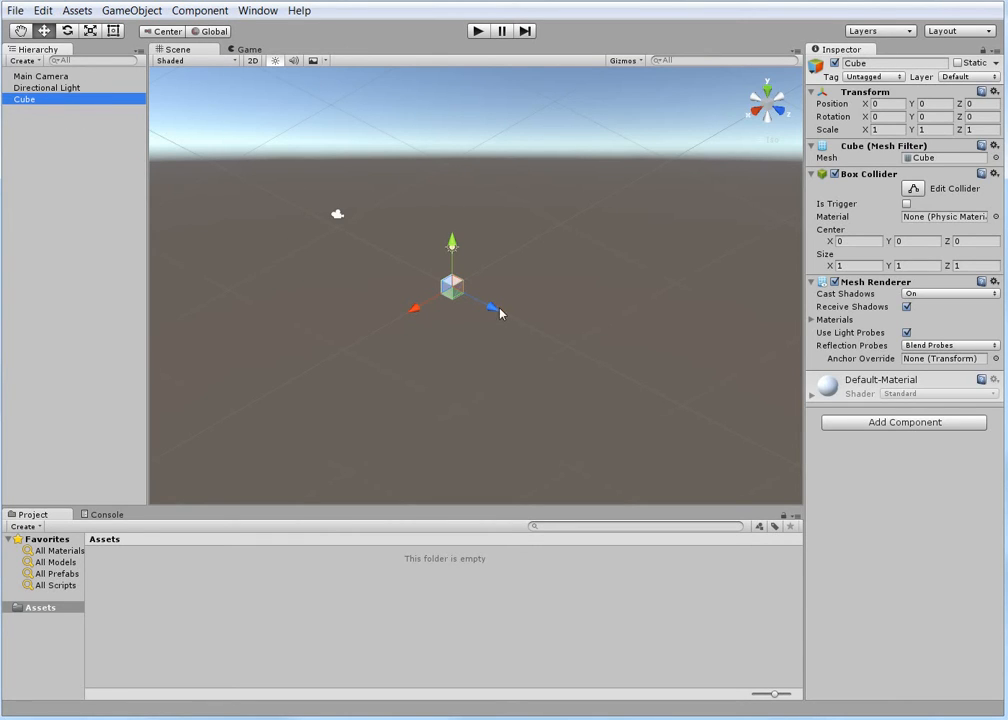
pyautogui.click(15, 12)
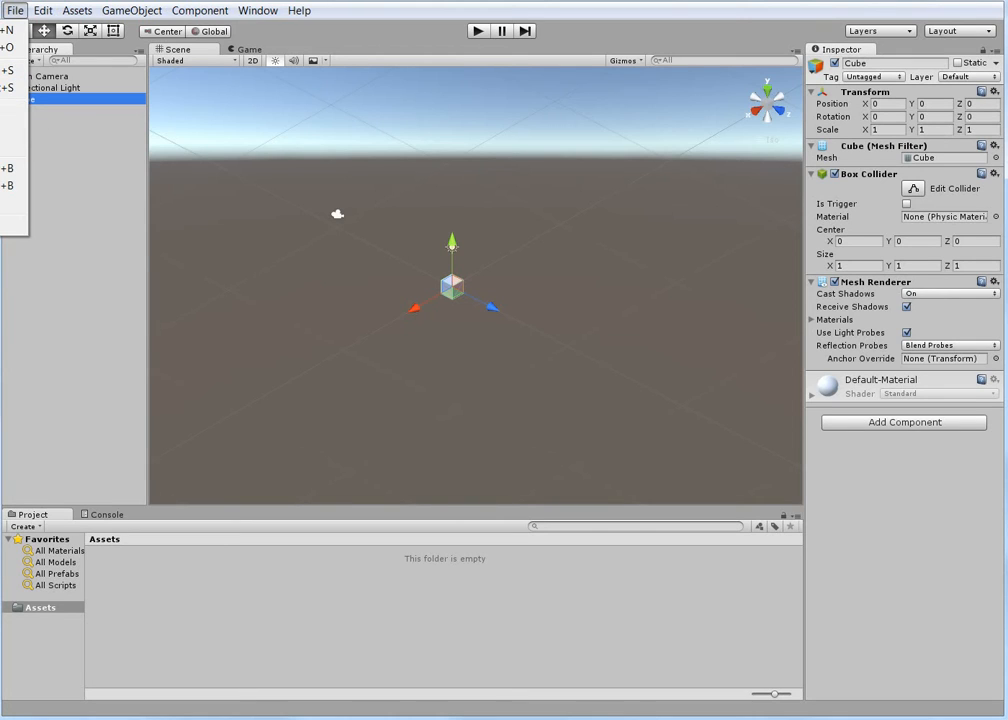
pyautogui.click(362, 405)
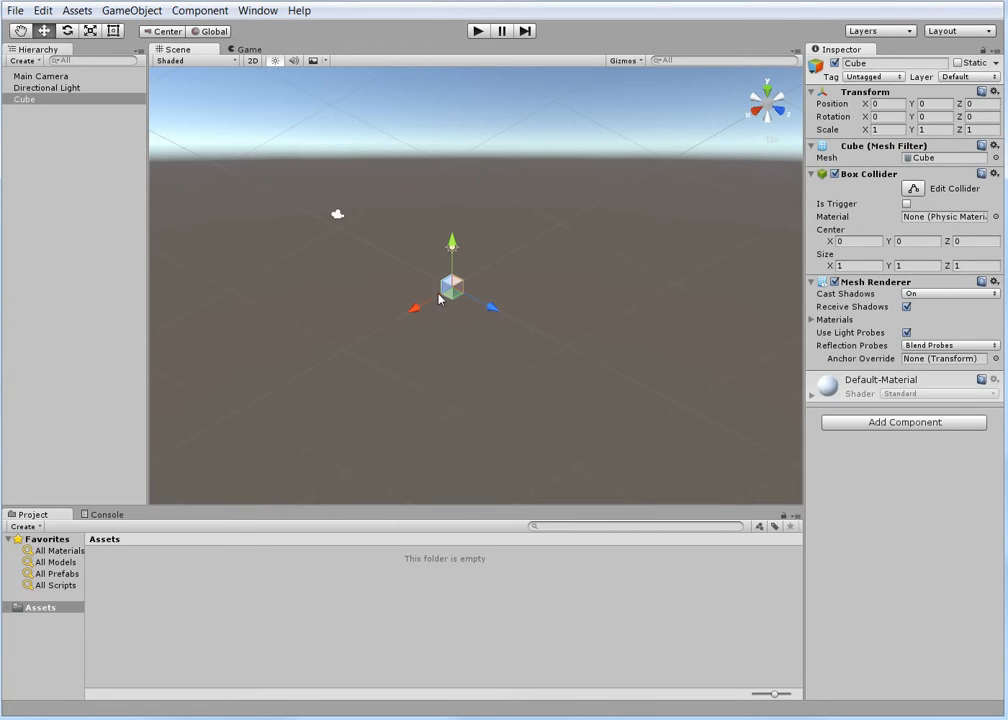
pyautogui.scroll(3, 460, 305)
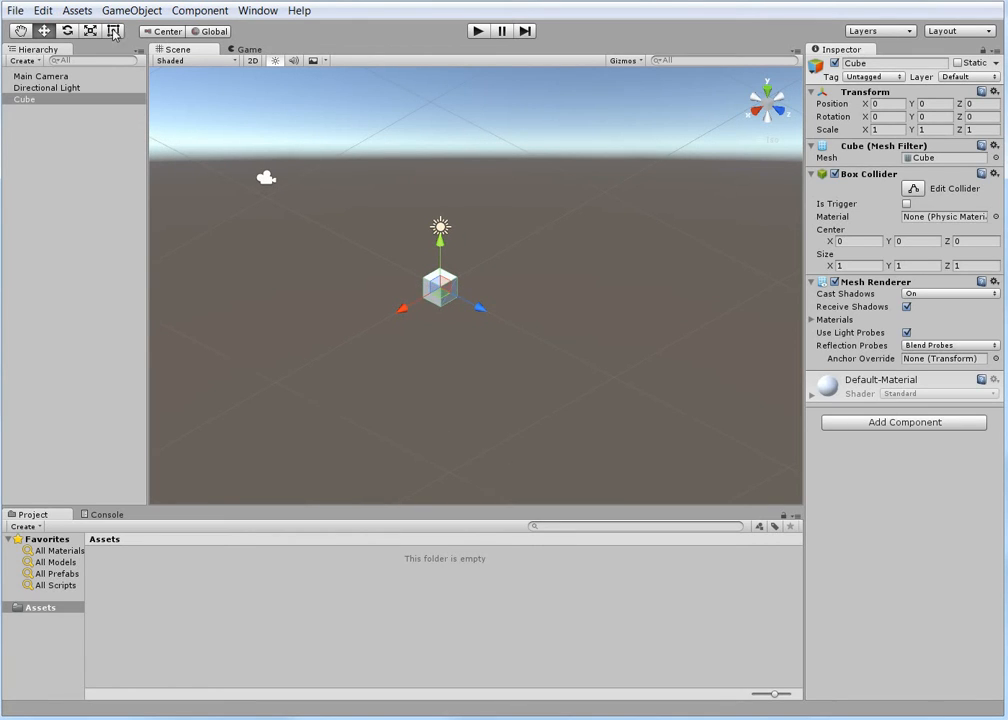
# Step: Examine the Hierarchy's search and object creation options, including the Main Camera entry, and leave nothing selected
pyautogui.click(80, 60)
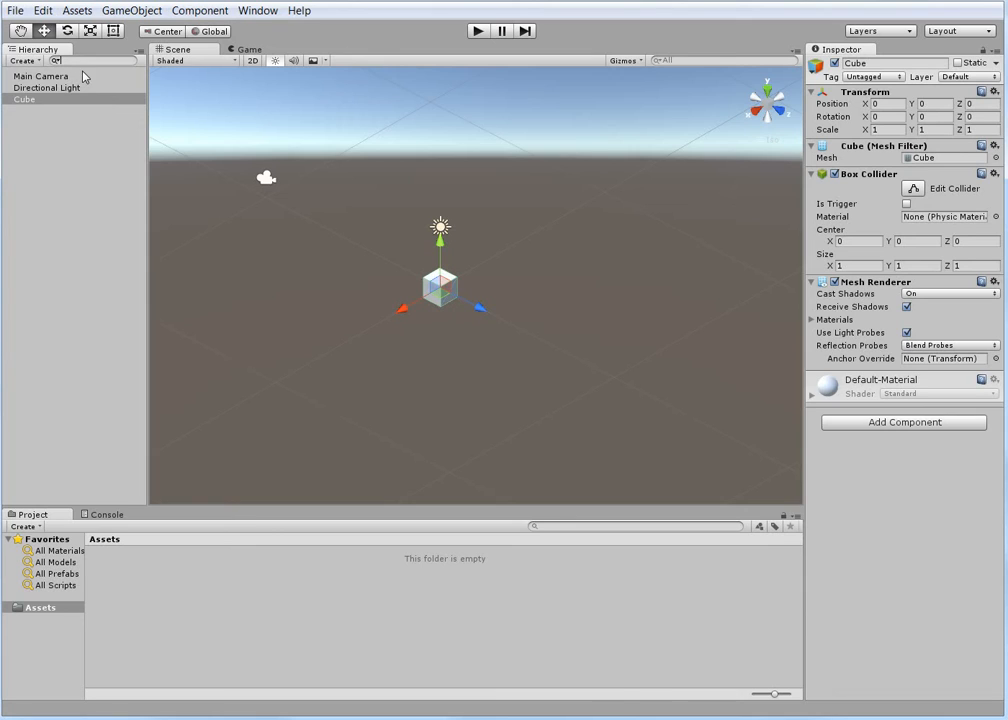
pyautogui.click(32, 76)
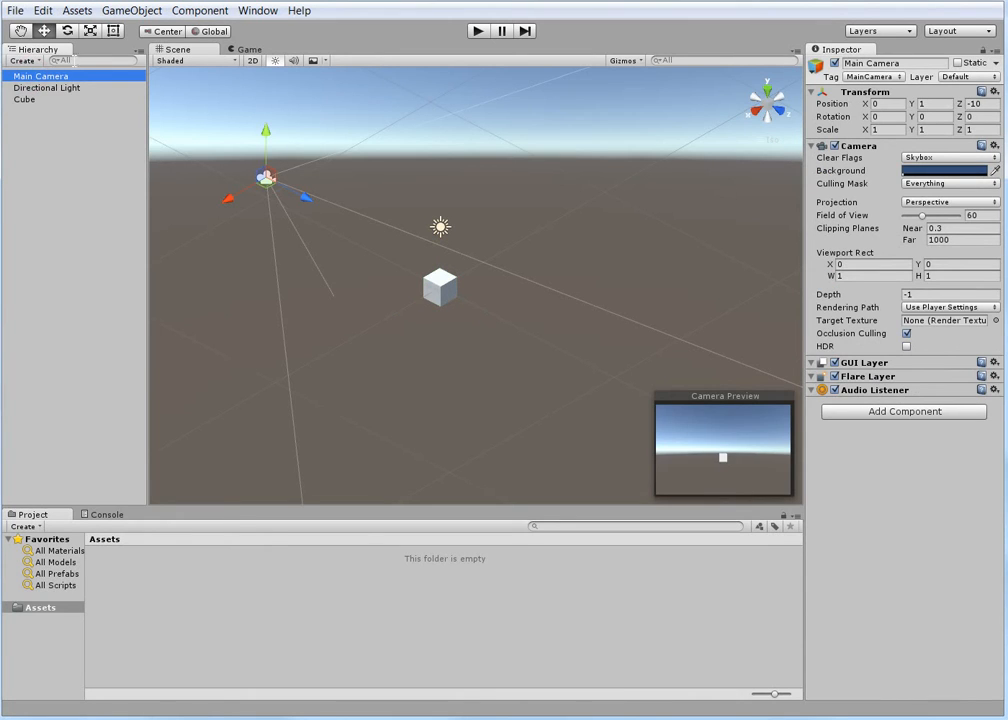
pyautogui.click(74, 60)
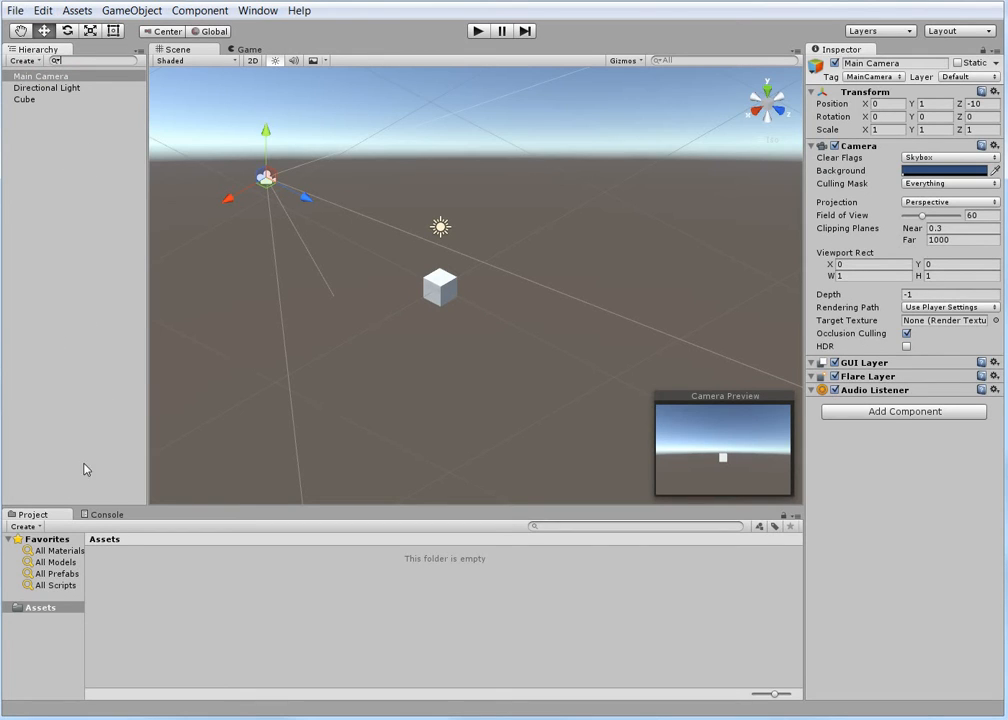
pyautogui.click(24, 61)
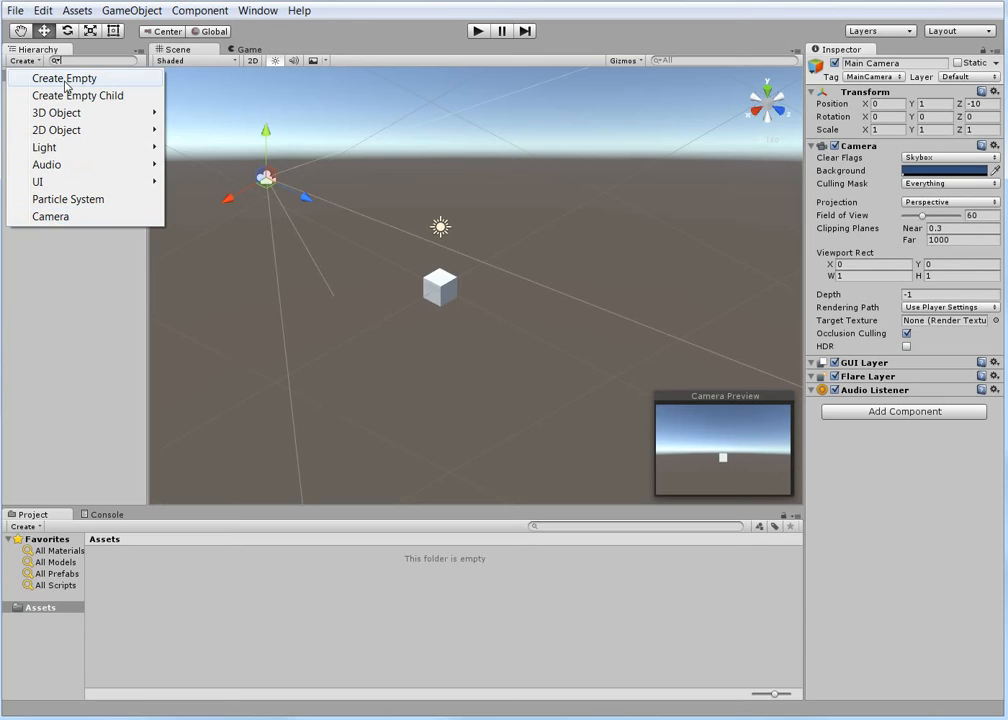
pyautogui.click(60, 335)
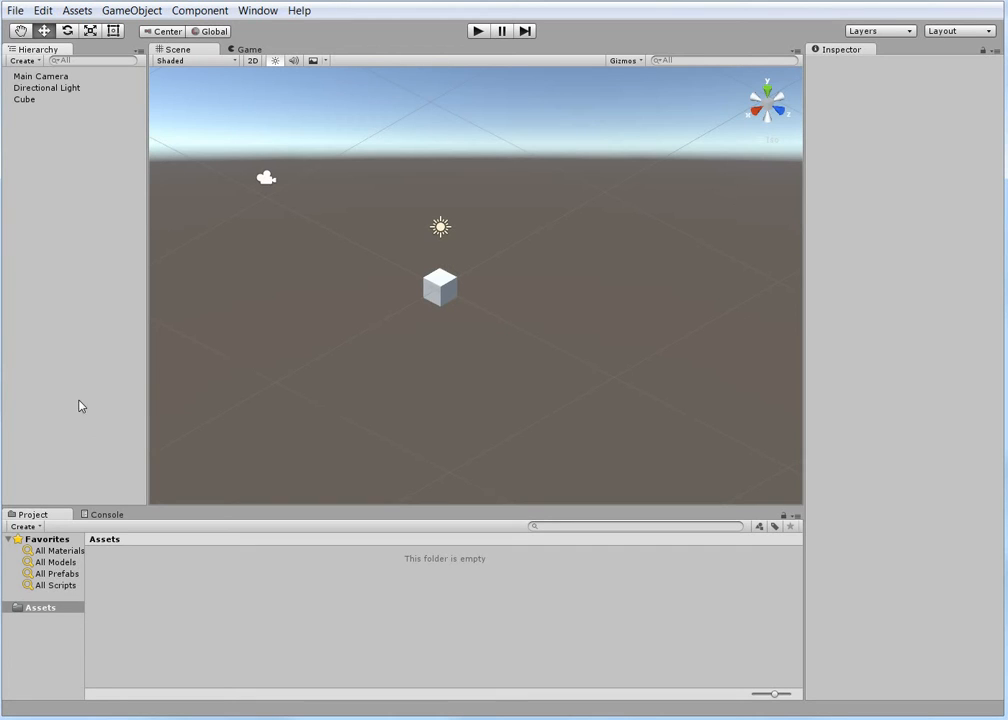
# Step: Examine the kinds of objects that can be created in the scene, in both the Hierarchy and GameObject lists, without creating any
pyautogui.click(21, 61)
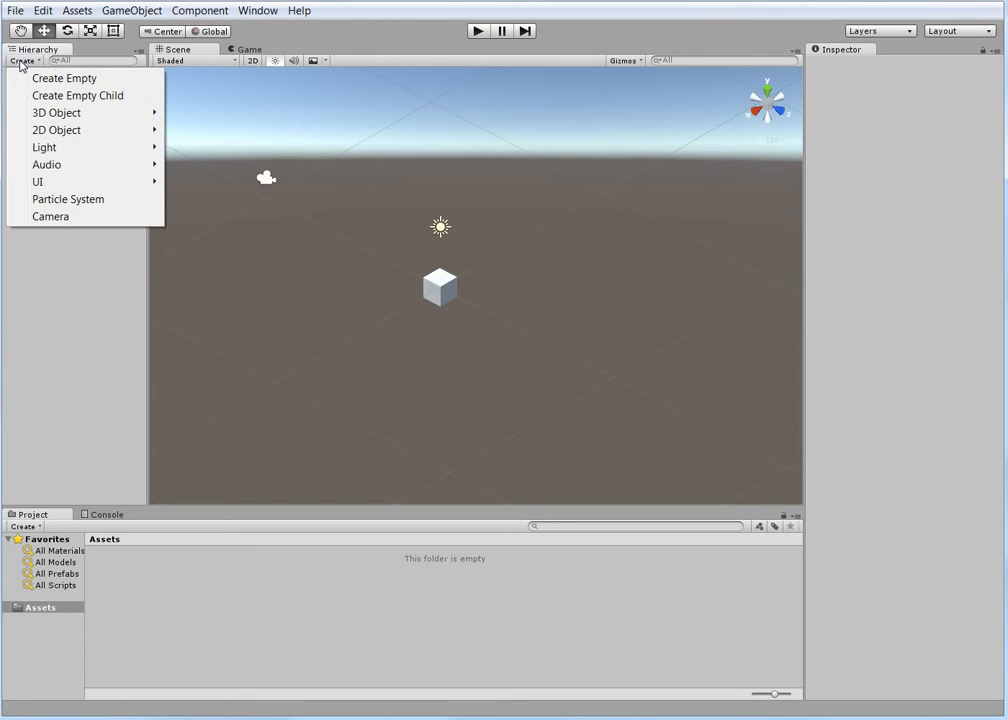
pyautogui.click(133, 11)
pyautogui.click(135, 12)
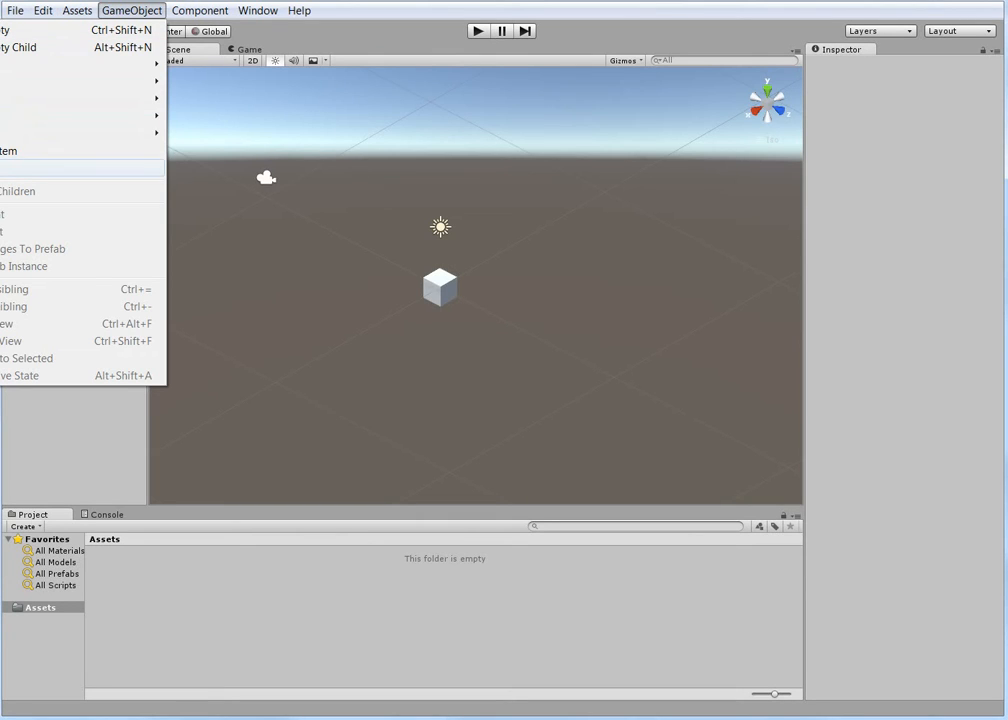
pyautogui.click(407, 243)
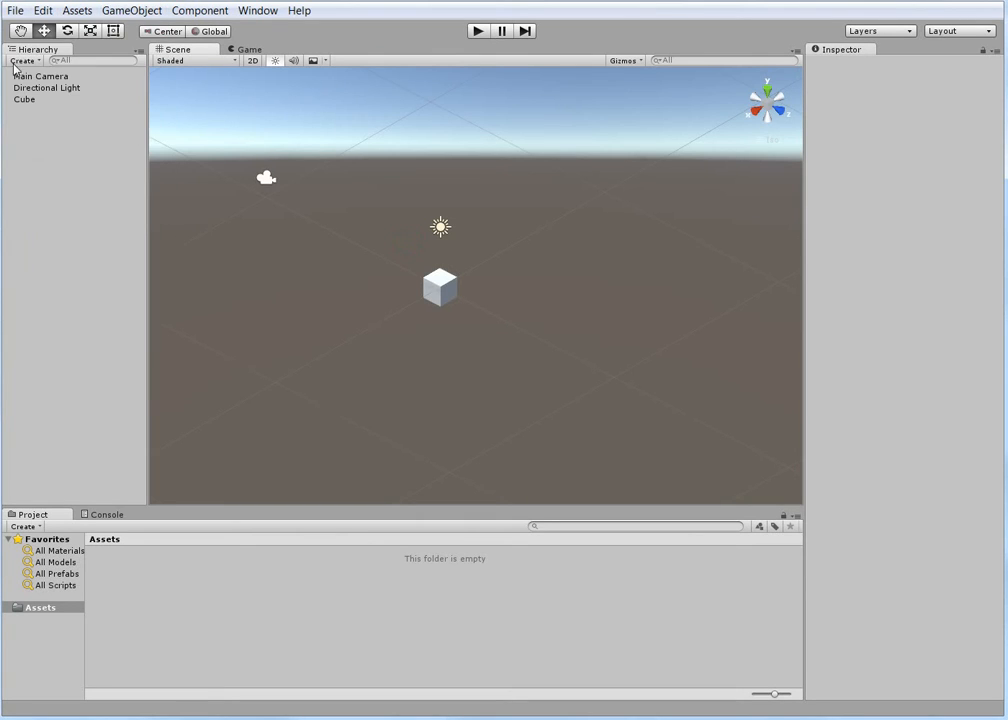
pyautogui.click(21, 61)
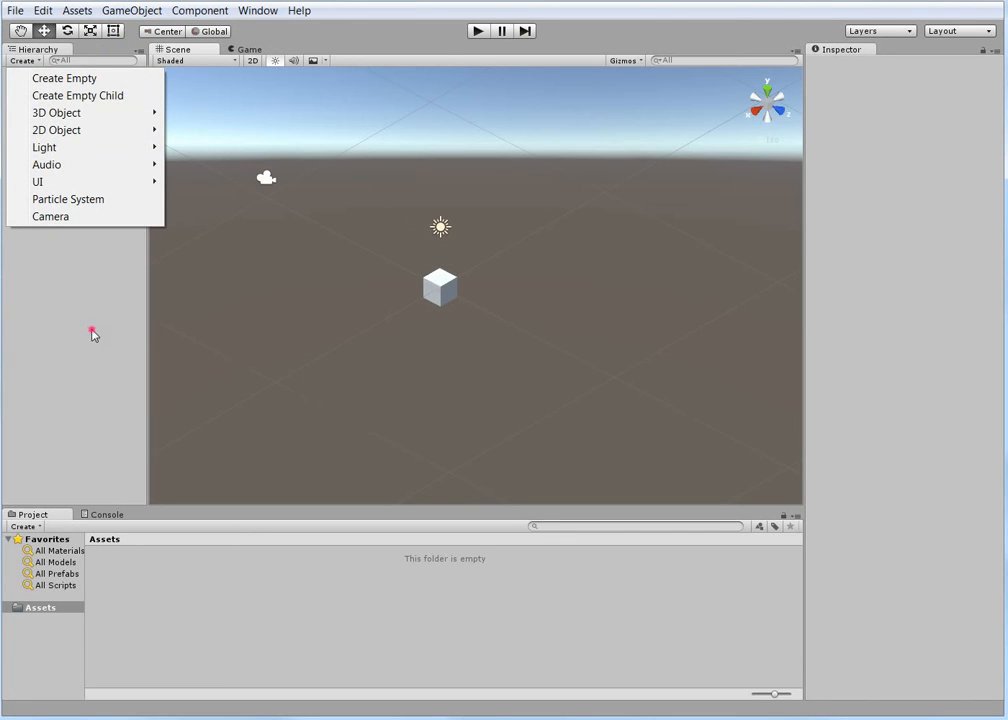
pyautogui.click(72, 262)
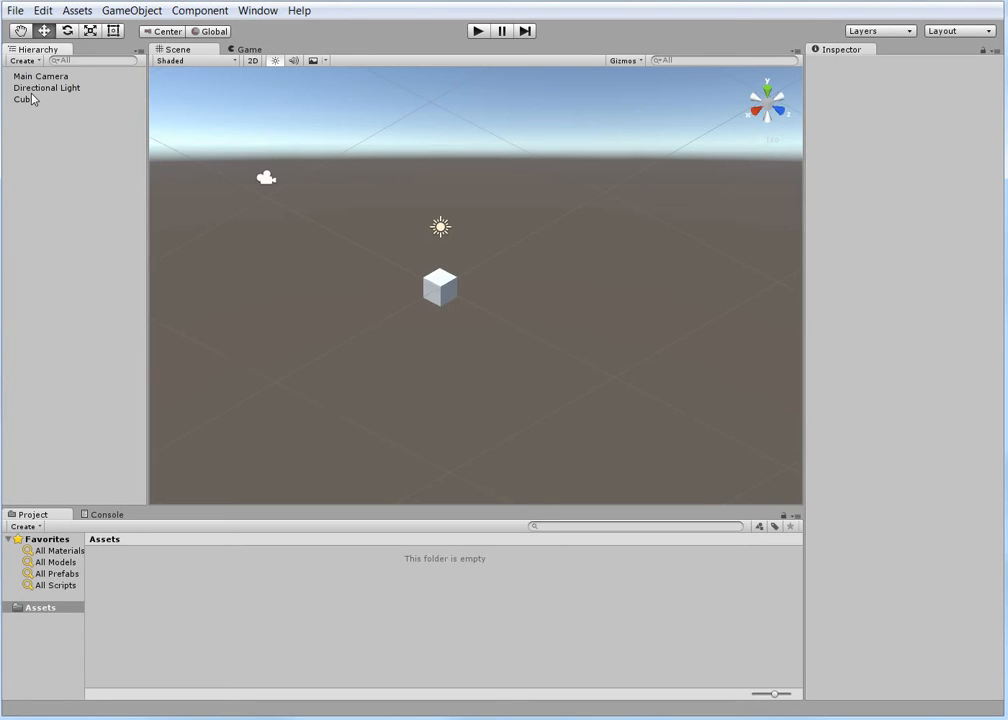
# Step: Inspect the cube's properties and its editable name, and check its selection in the Scene view
pyautogui.click(33, 99)
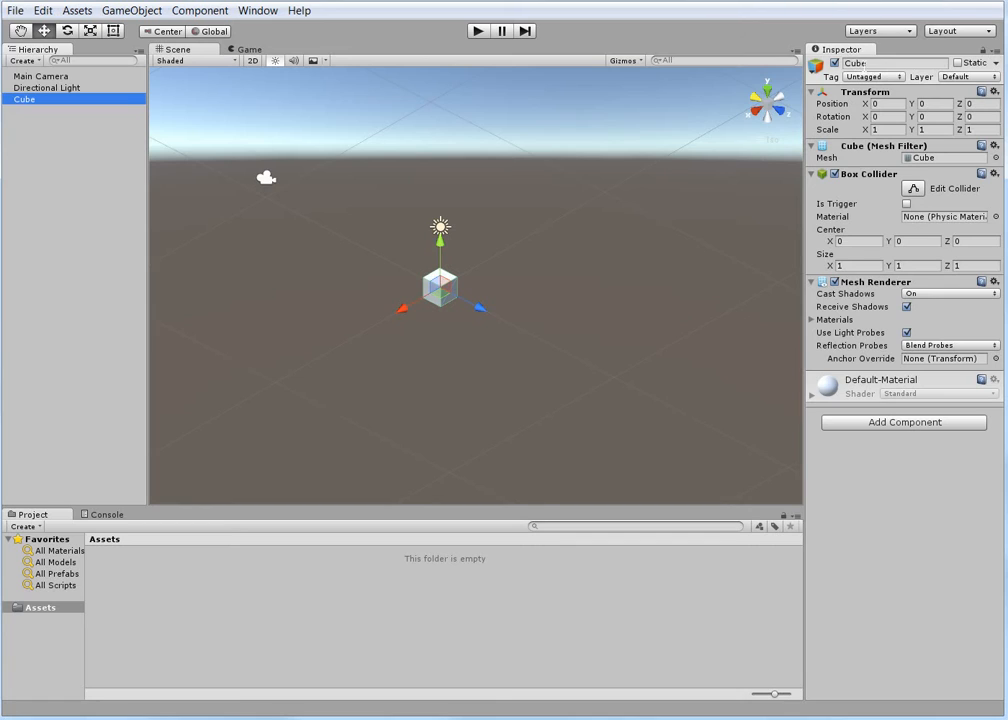
pyautogui.click(867, 63)
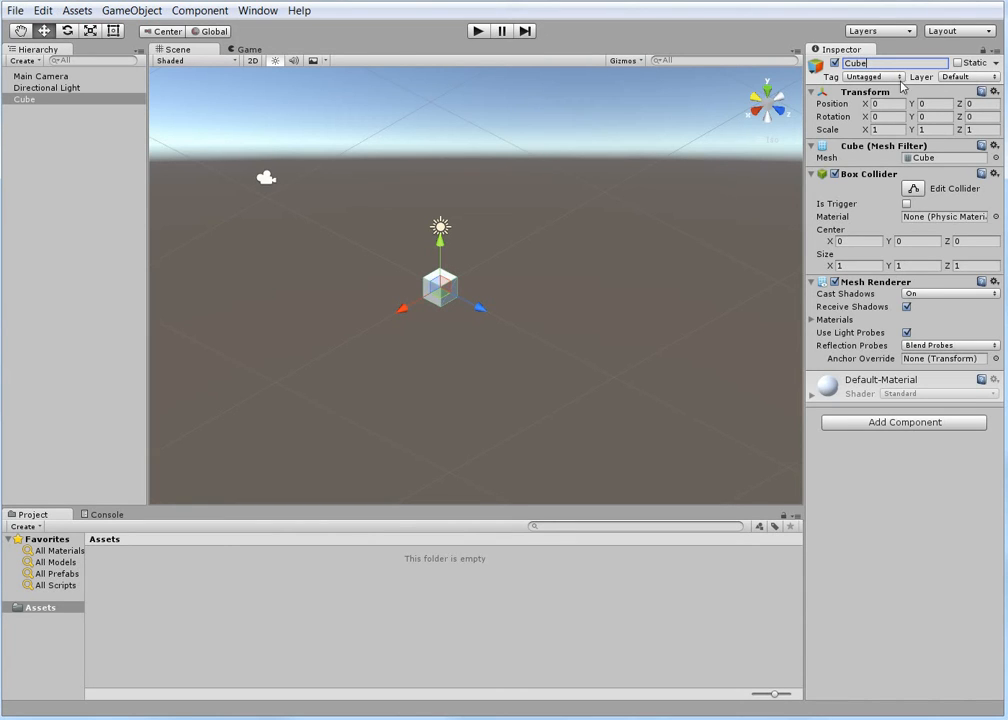
pyautogui.click(871, 63)
pyautogui.moveTo(871, 64); pyautogui.dragTo(834, 64)
pyautogui.click(704, 188)
pyautogui.click(440, 286)
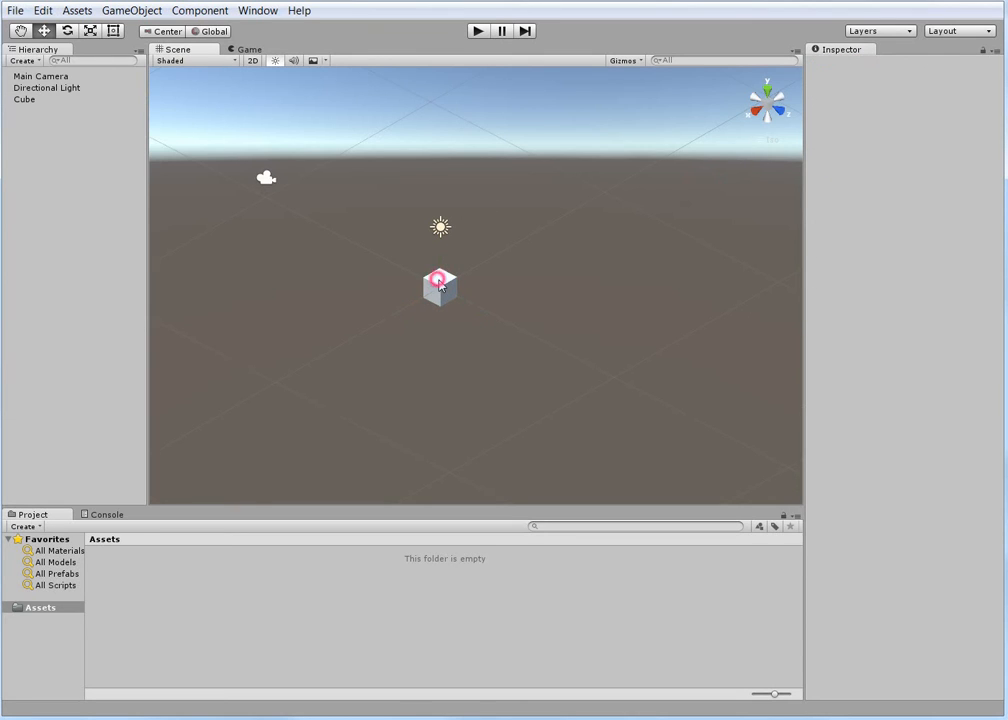
# Step: Frame the cube in the Scene view and rename it as Game Object
pyautogui.doubleClick(25, 100)
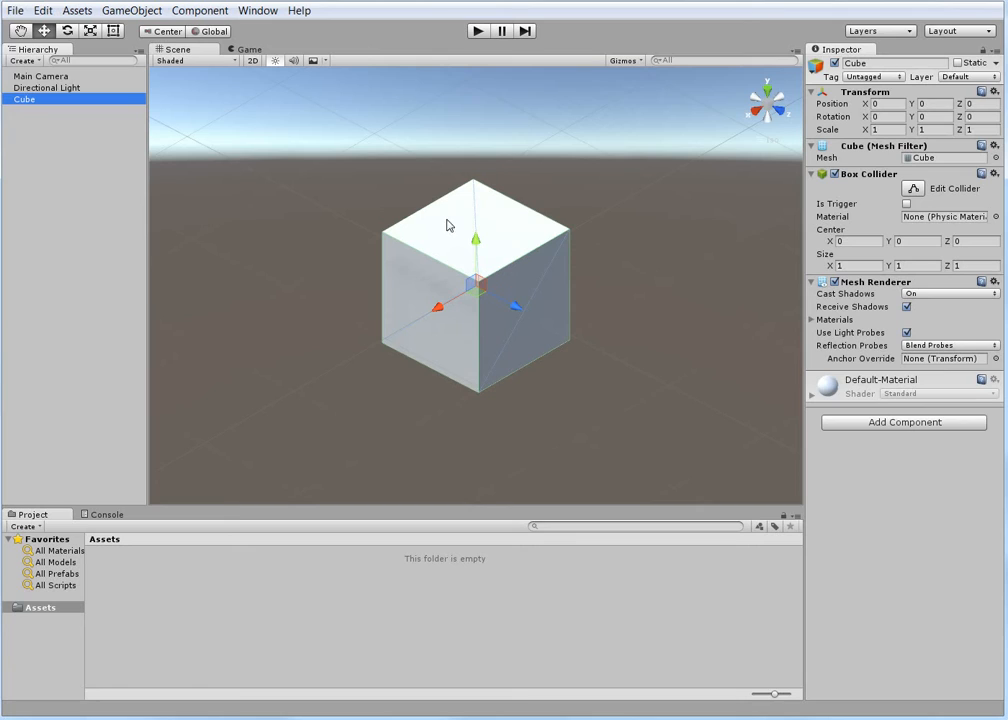
pyautogui.click(29, 97)
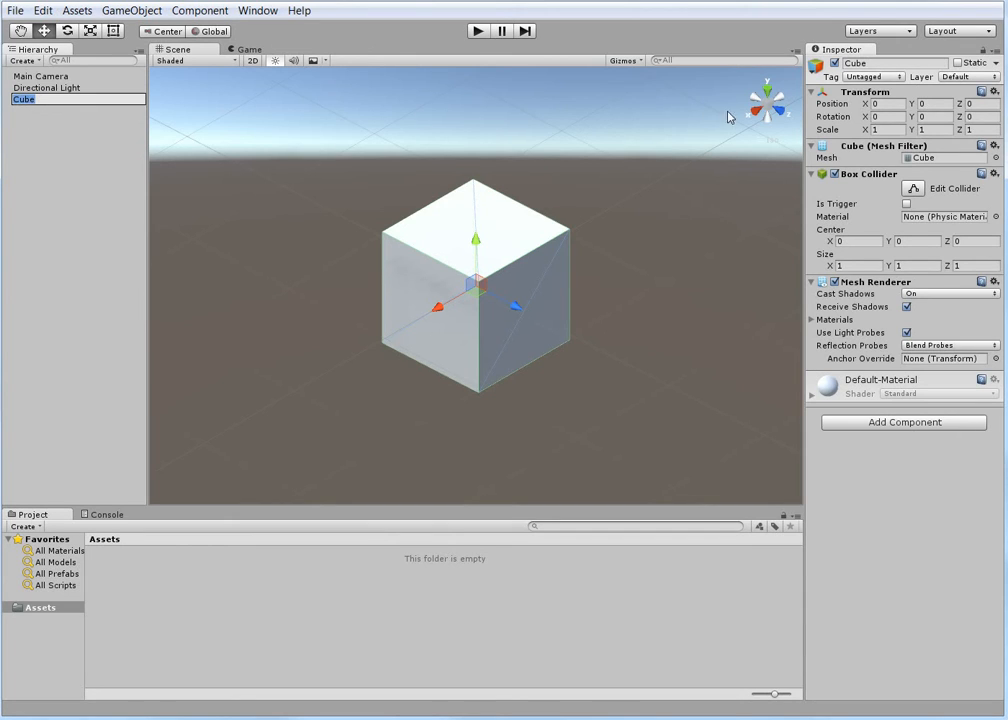
pyautogui.click(881, 63)
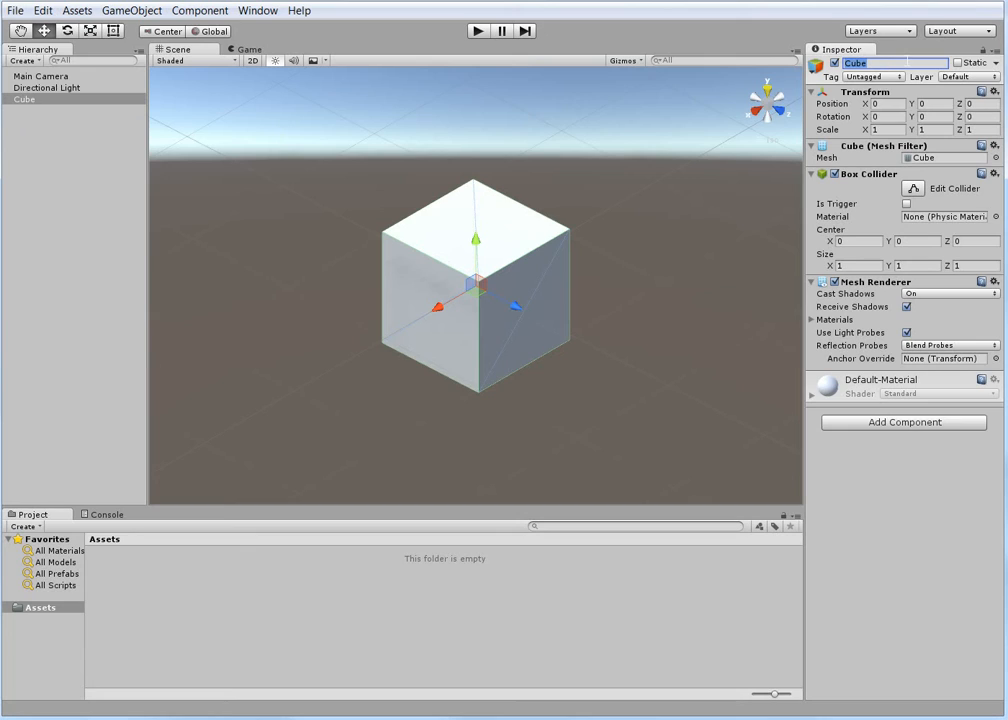
pyautogui.write('Game Object')
pyautogui.press('Return')
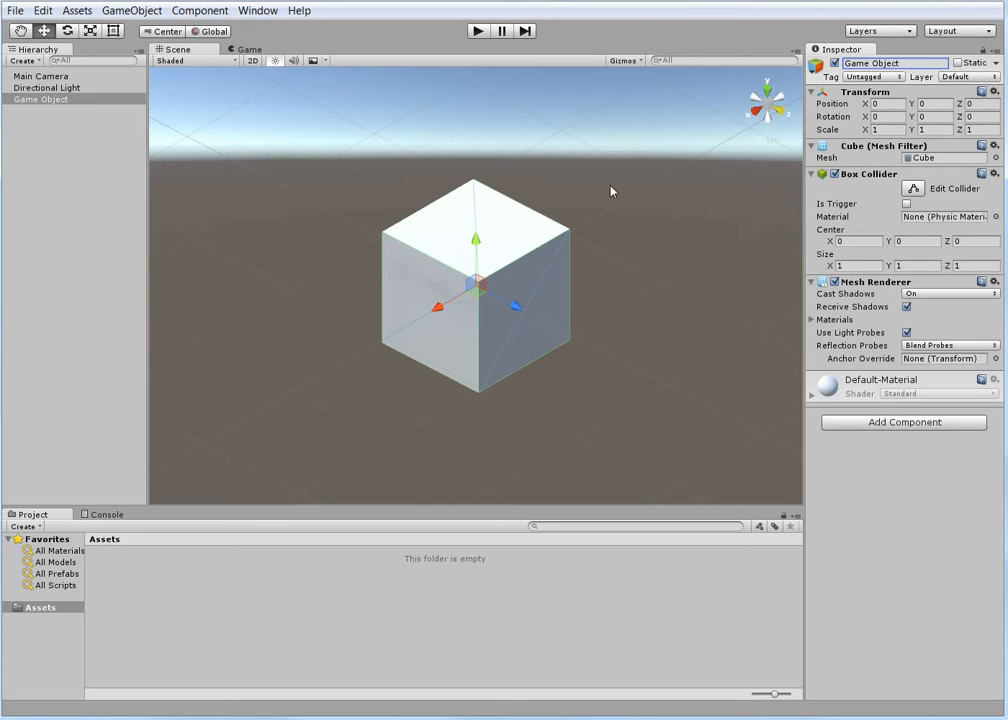
# Step: Review the renamed cube's Transform scale and the Effects components available for it, without adding any
pyautogui.scroll(-6, 531, 317)
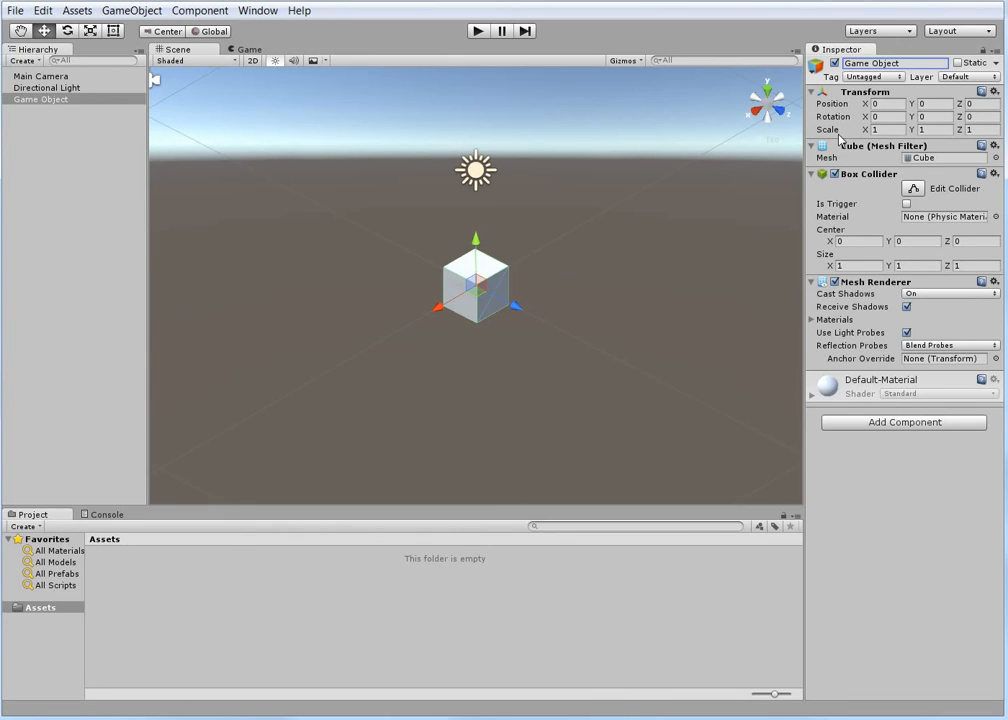
pyautogui.click(972, 129)
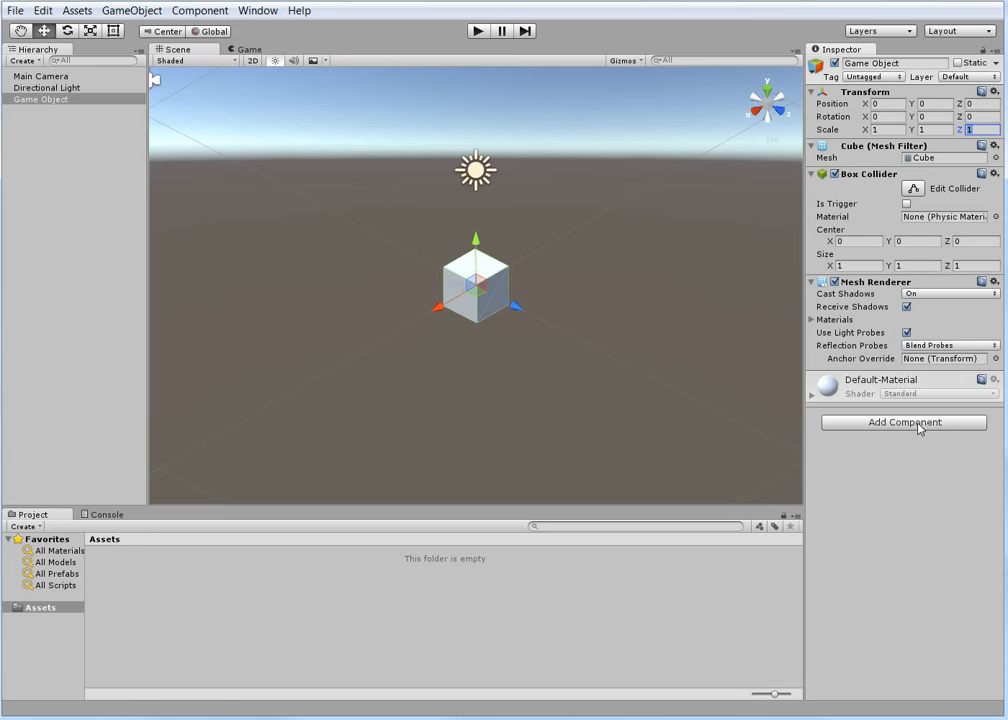
pyautogui.click(891, 424)
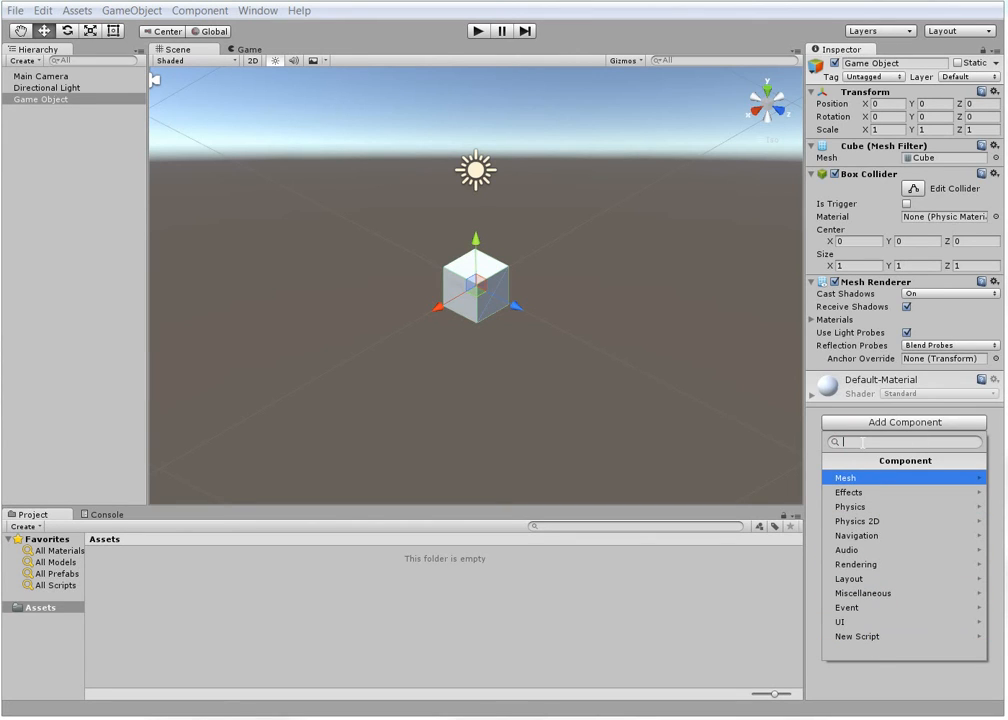
pyautogui.click(976, 492)
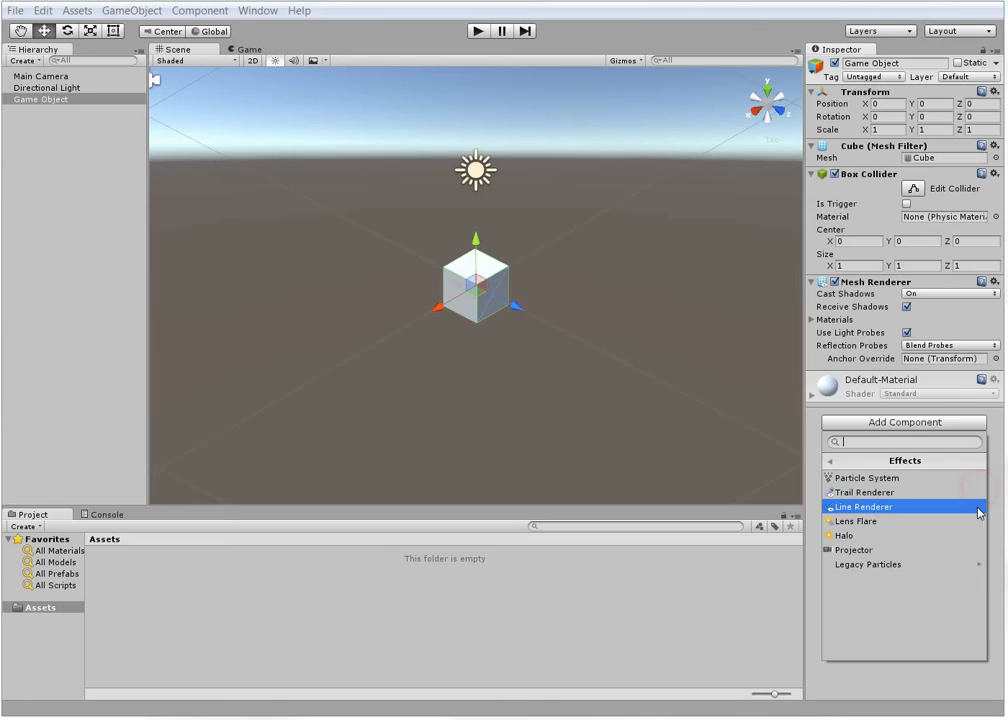
pyautogui.click(950, 565)
pyautogui.click(592, 412)
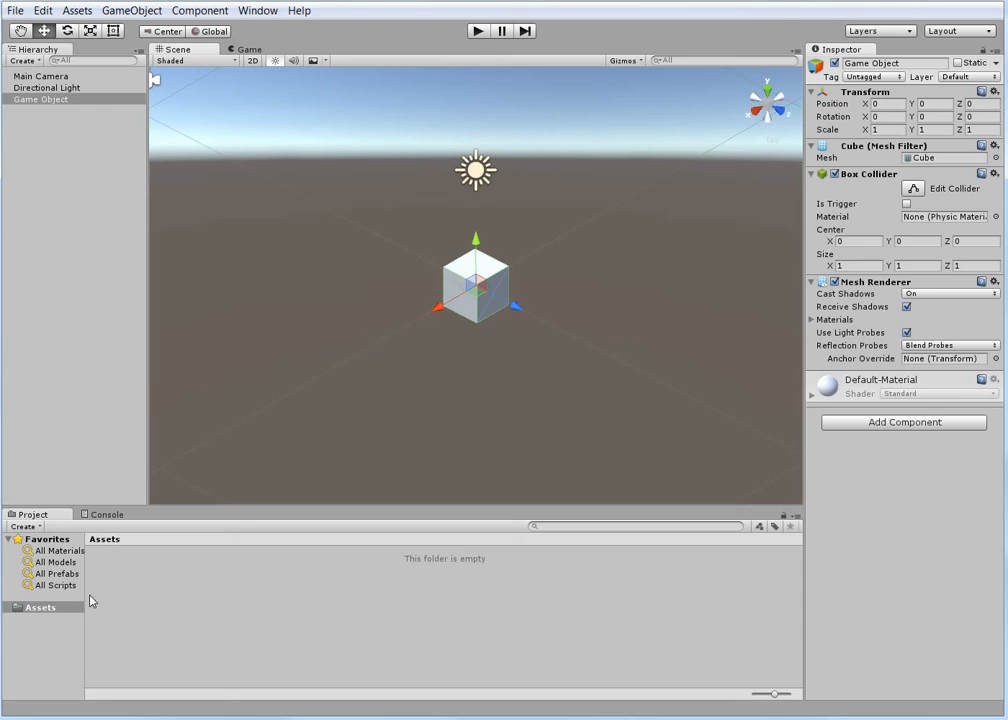
# Step: Collapse the Favorites group and create a new folder inside Assets
pyautogui.click(8, 545)
pyautogui.click(8, 541)
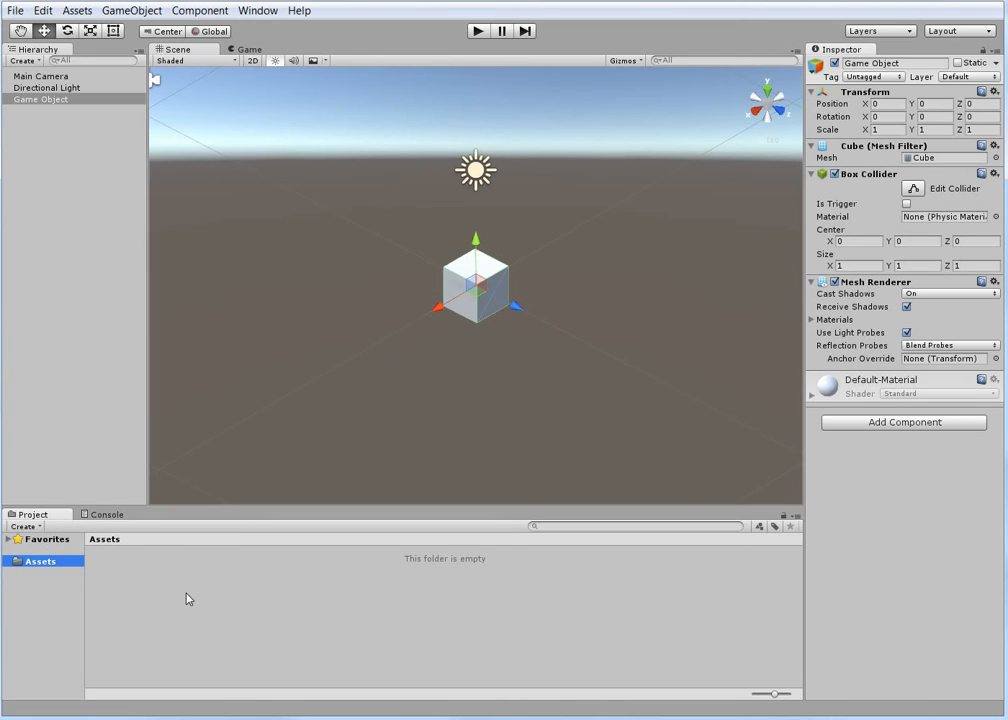
pyautogui.click(23, 527)
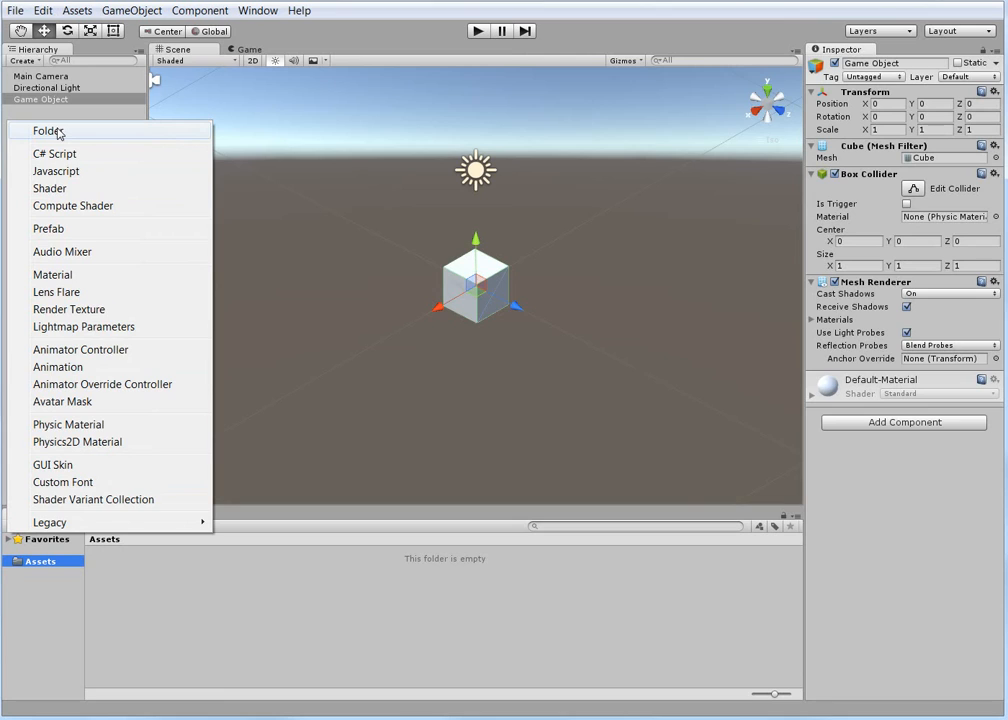
pyautogui.rightClick(35, 563)
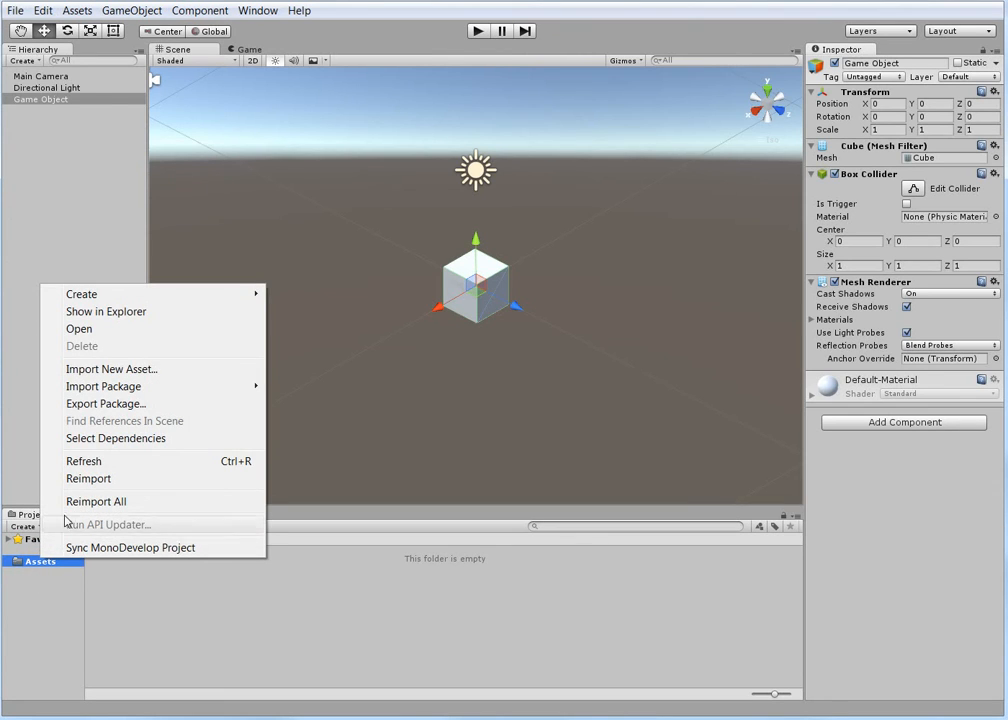
pyautogui.moveTo(108, 295)
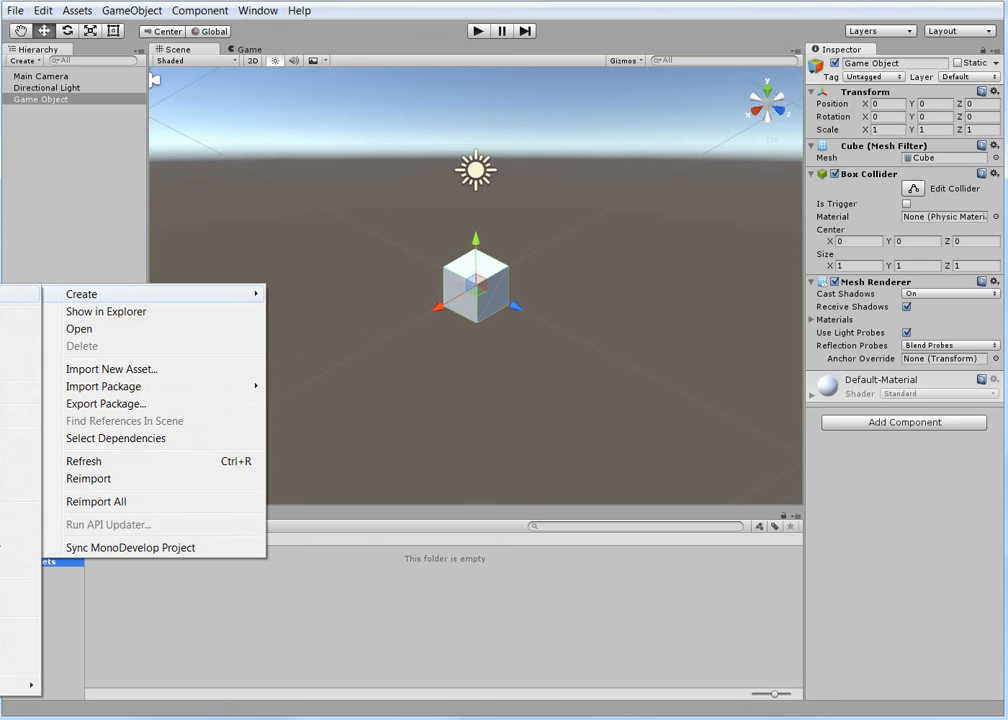
pyautogui.click(20, 294)
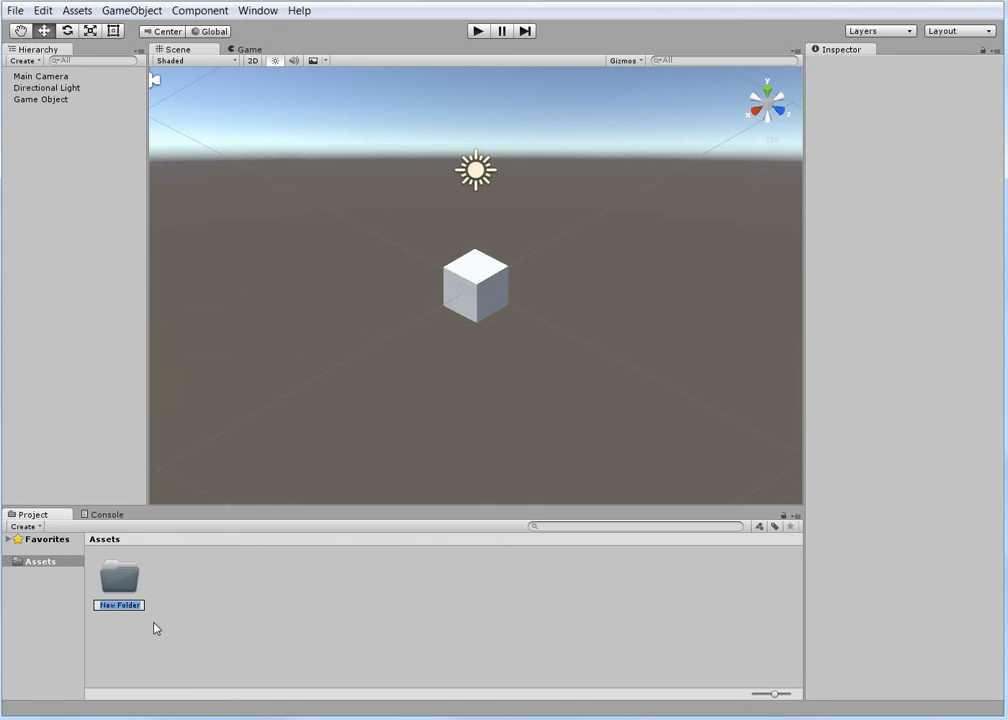
pyautogui.write('Ter')
pyautogui.press('BackSpace')
pyautogui.press('BackSpace')
pyautogui.press('BackSpace')
pyautogui.write('Materials')
pyautogui.press('BackSpace')
pyautogui.press('BackSpace')
pyautogui.press('BackSpace')
pyautogui.press('BackSpace')
pyautogui.press('BackSpace')
pyautogui.press('BackSpace')
pyautogui.press('BackSpace')
pyautogui.press('BackSpace')
pyautogui.press('BackSpace')
# Step: Name the new folder Scenes and open it from the Assets tree, keeping that name
pyautogui.write('Scenes')
pyautogui.press('Return')
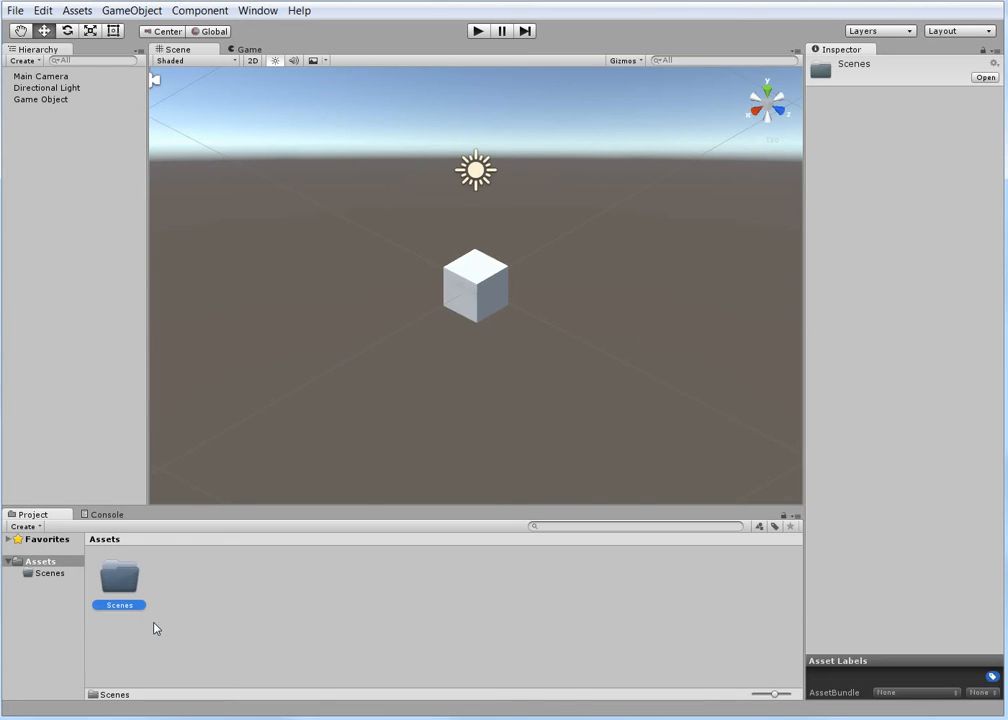
pyautogui.click(44, 575)
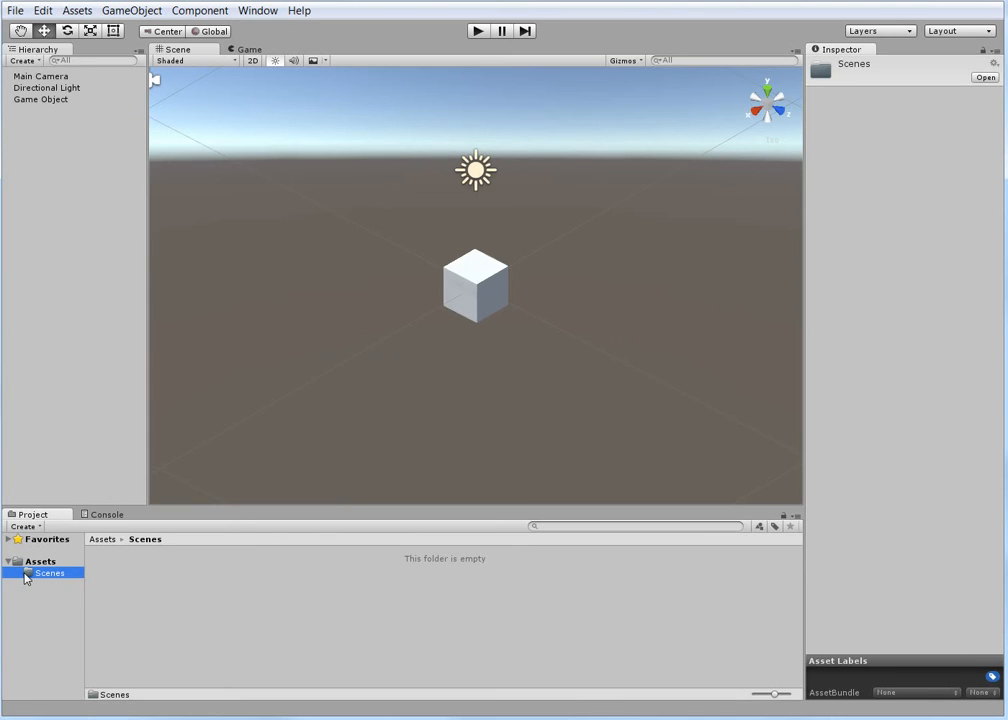
pyautogui.click(38, 574)
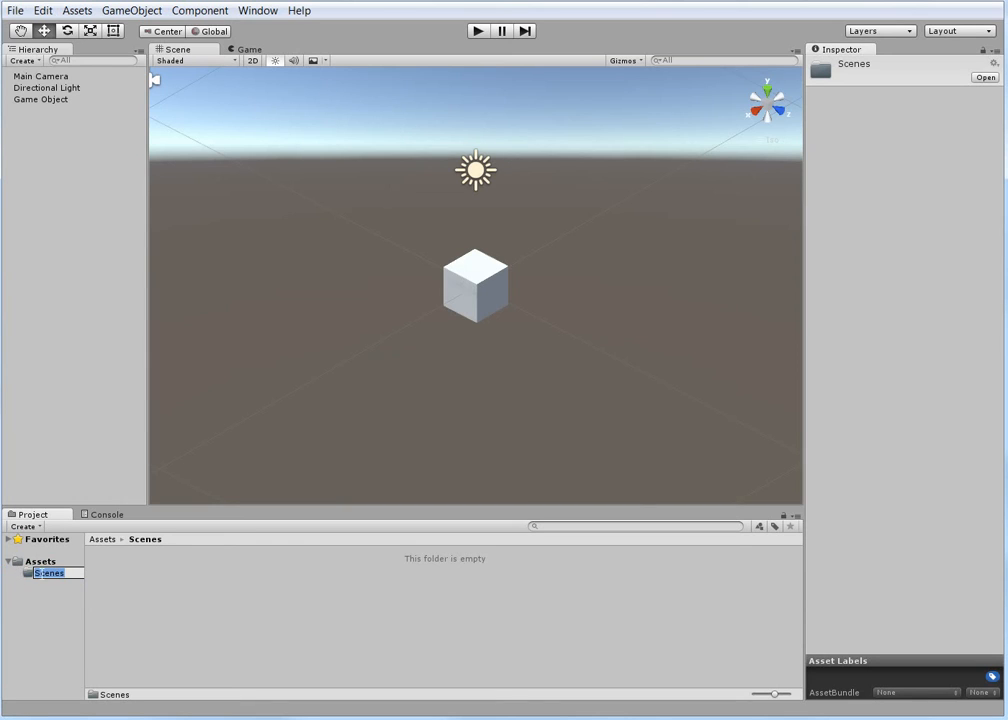
pyautogui.click(36, 613)
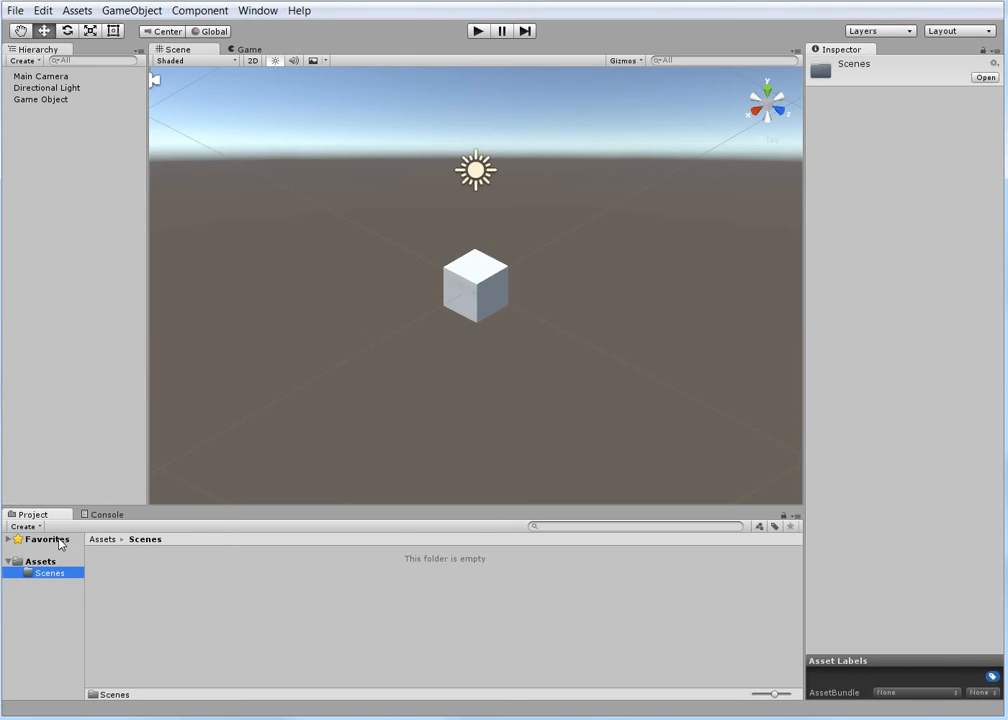
# Step: Expand Favorites, show all models from the Asset Store, and enlarge the Project browser to about half the window height
pyautogui.click(8, 539)
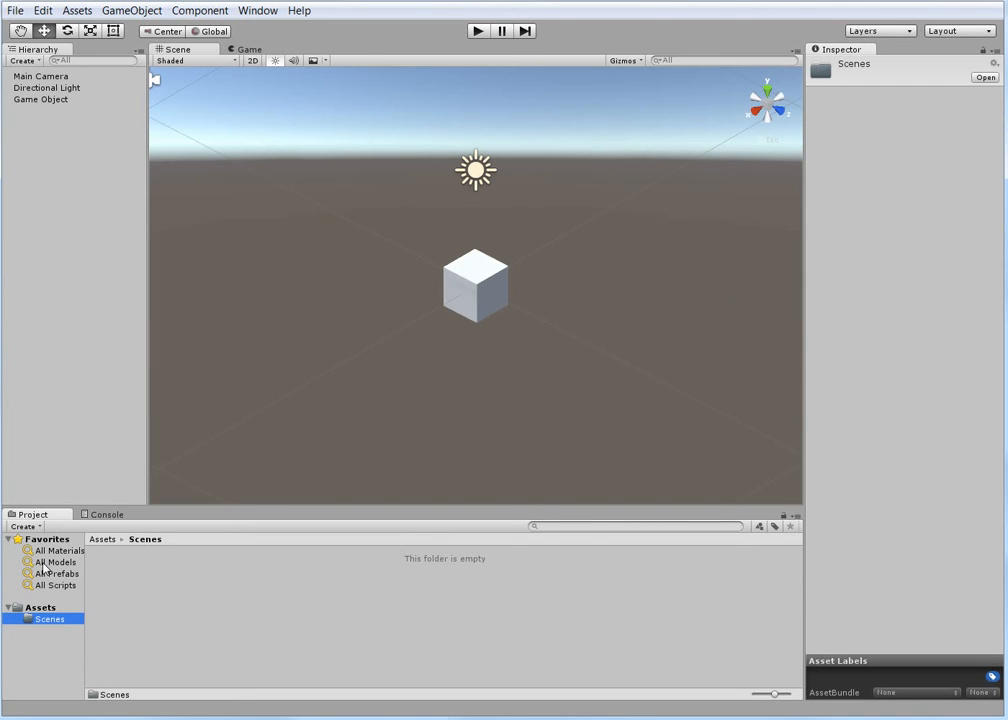
pyautogui.click(52, 562)
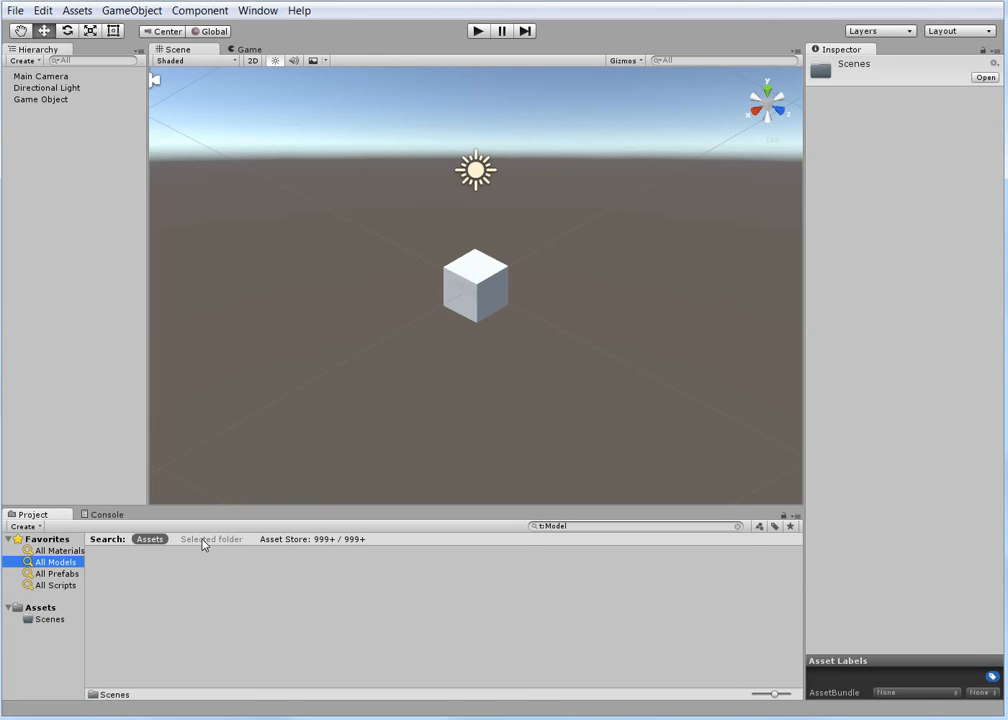
pyautogui.click(314, 539)
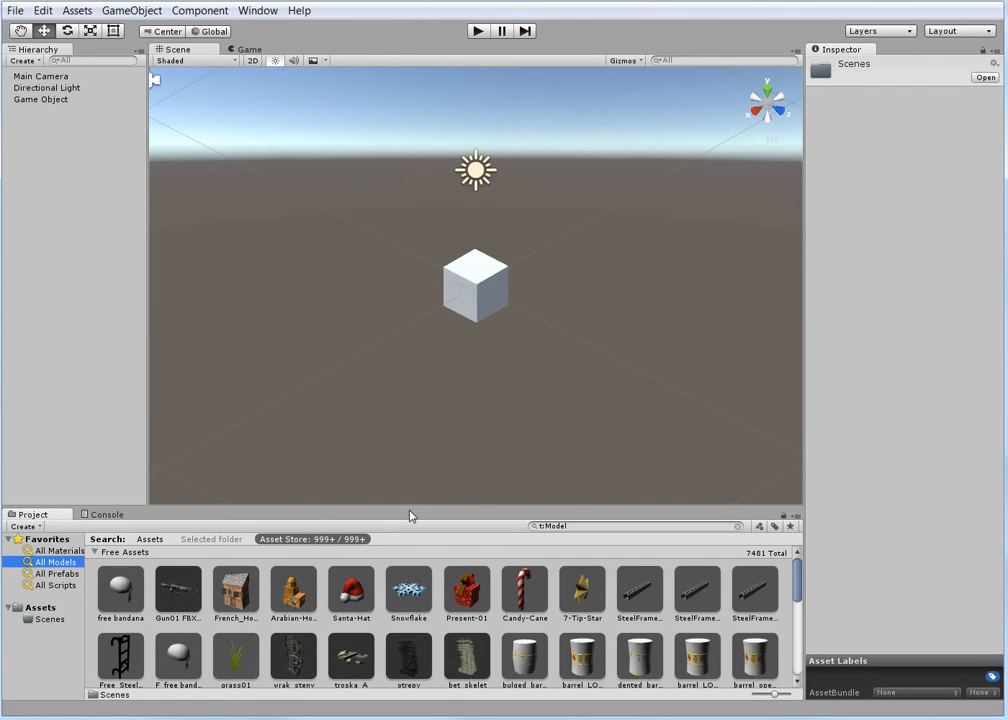
pyautogui.moveTo(421, 505); pyautogui.dragTo(428, 329)
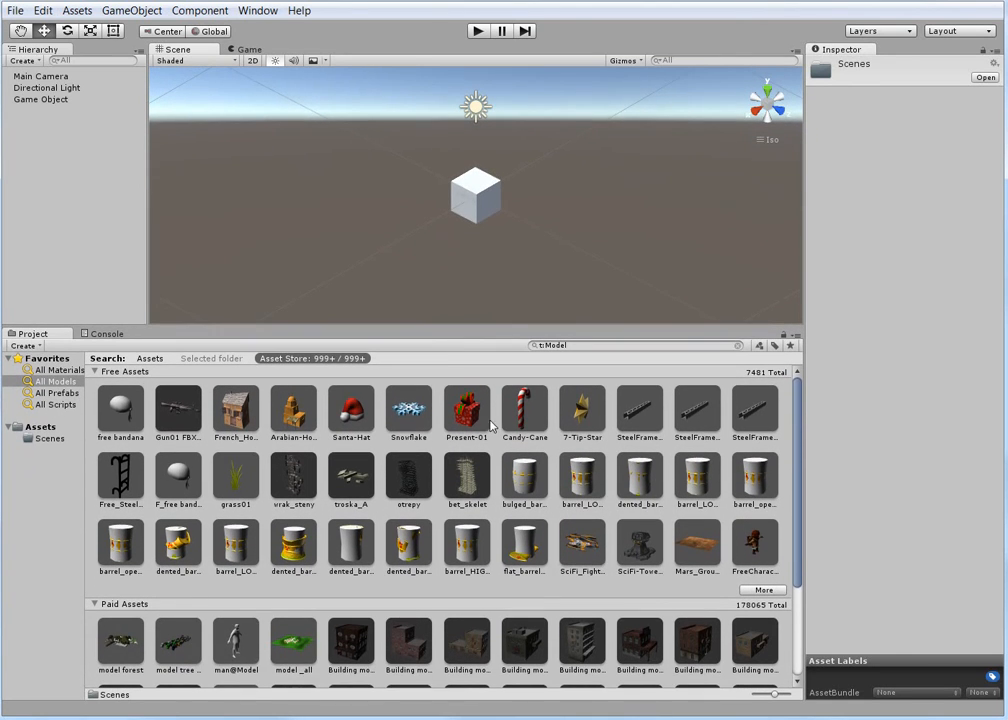
# Step: Browse the free and paid Asset Store models and view the package details of the first building model under Paid Assets
pyautogui.moveTo(792, 456); pyautogui.dragTo(788, 410)
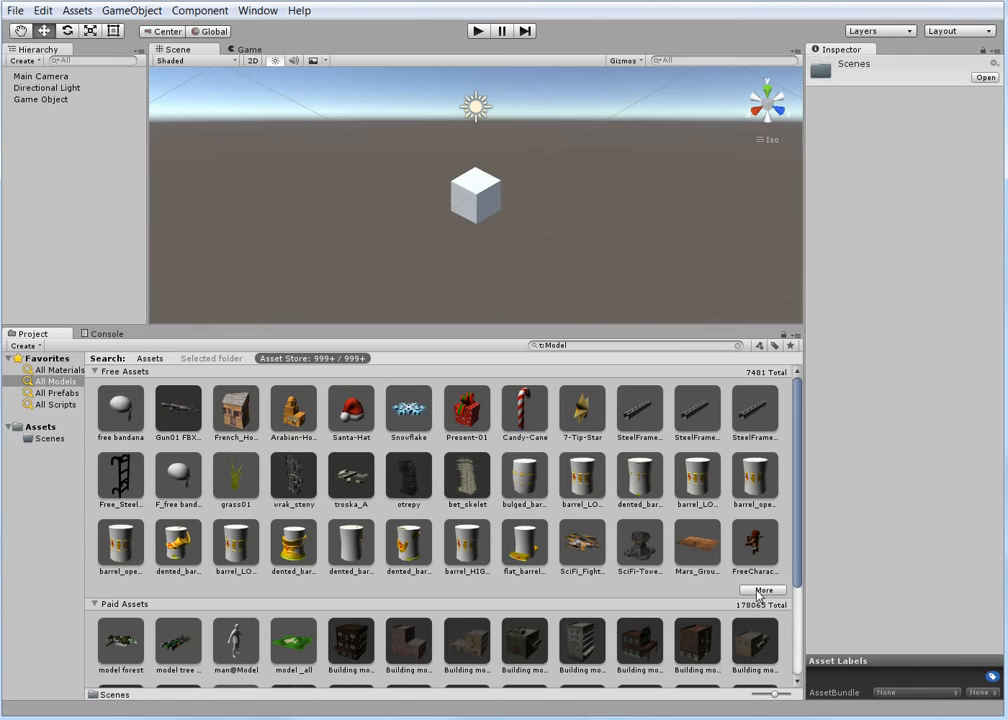
pyautogui.moveTo(799, 515); pyautogui.dragTo(809, 616)
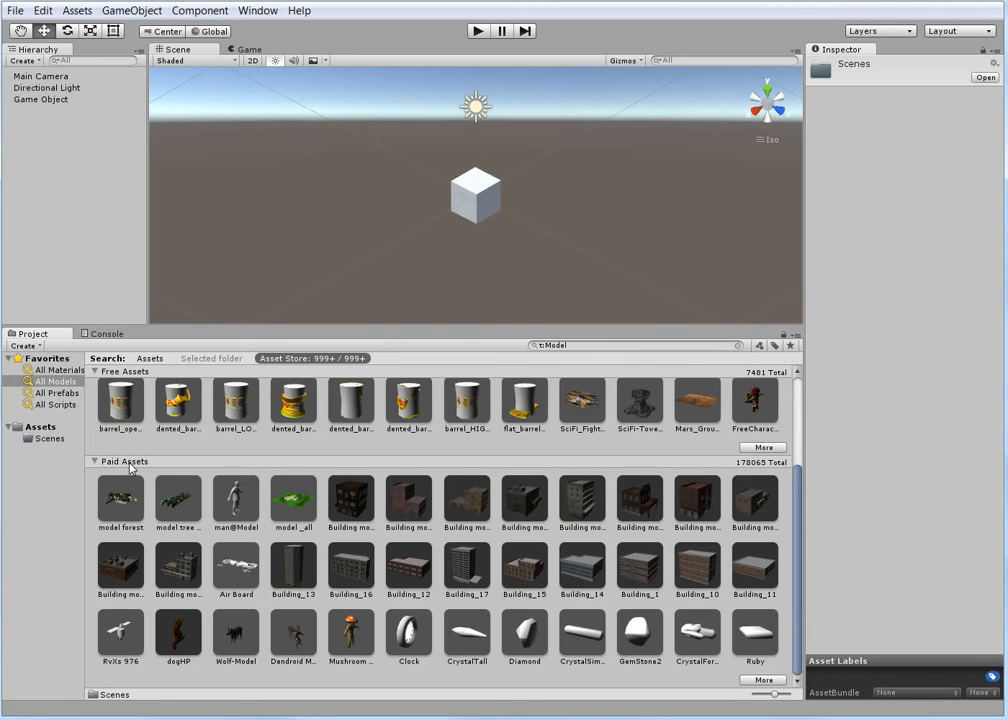
pyautogui.click(412, 515)
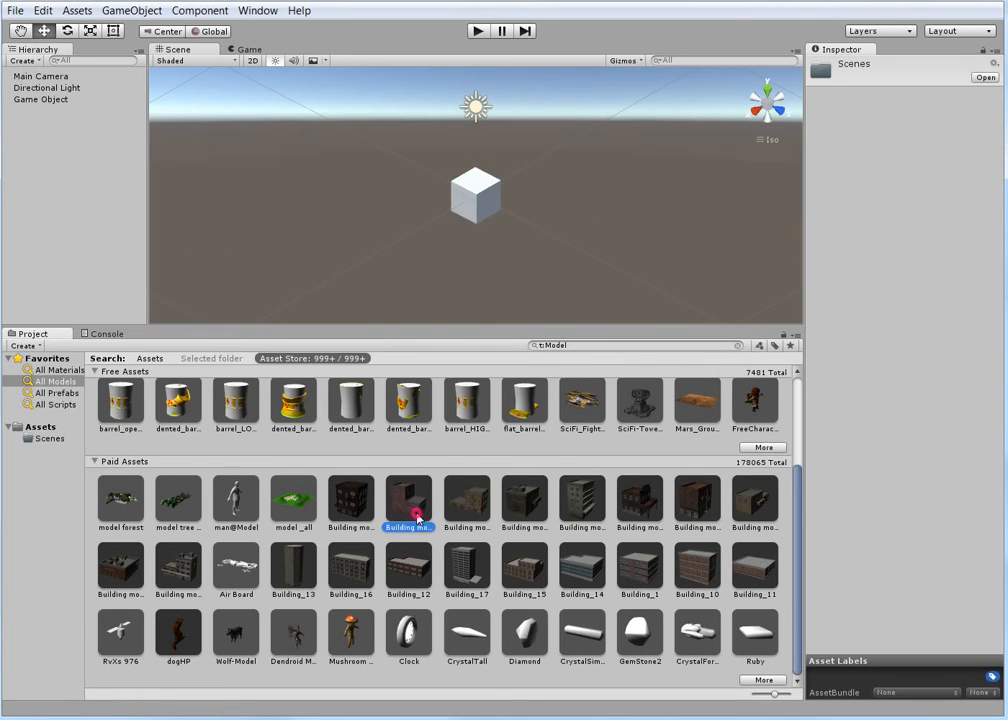
pyautogui.click(352, 490)
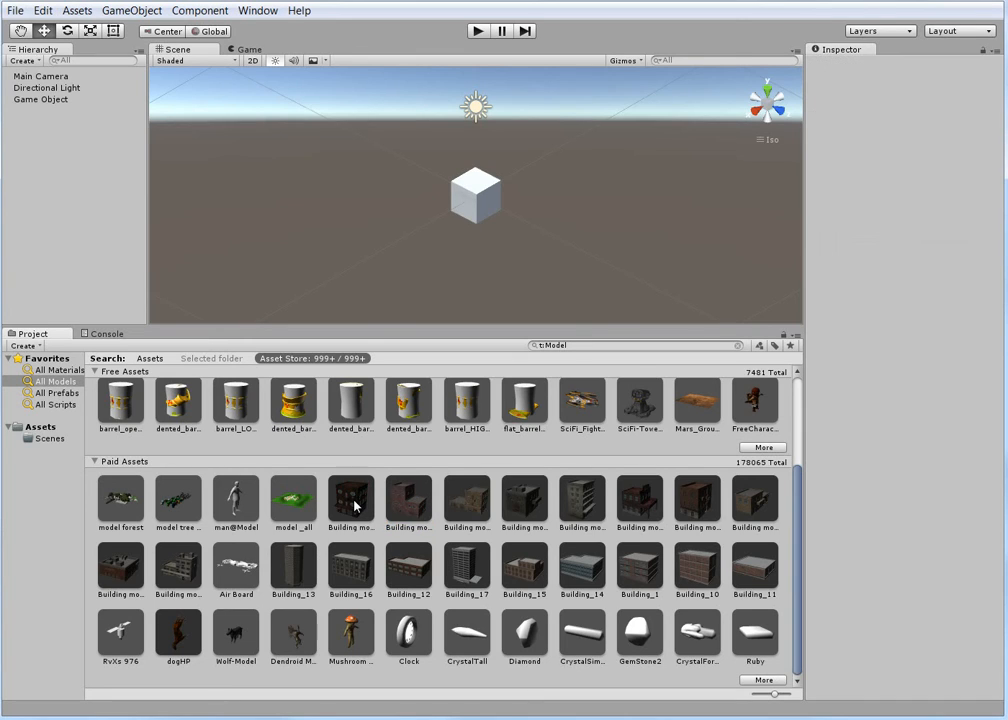
pyautogui.click(355, 505)
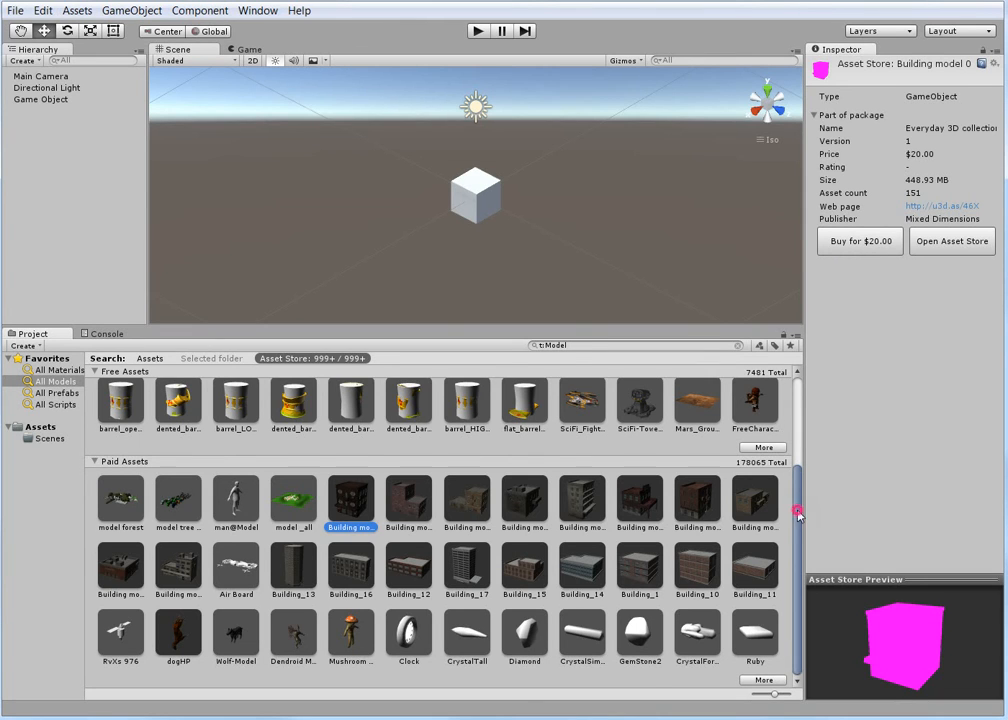
# Step: View the package details of the French_House model under Free Assets and open its web page
pyautogui.moveTo(797, 515); pyautogui.dragTo(805, 405)
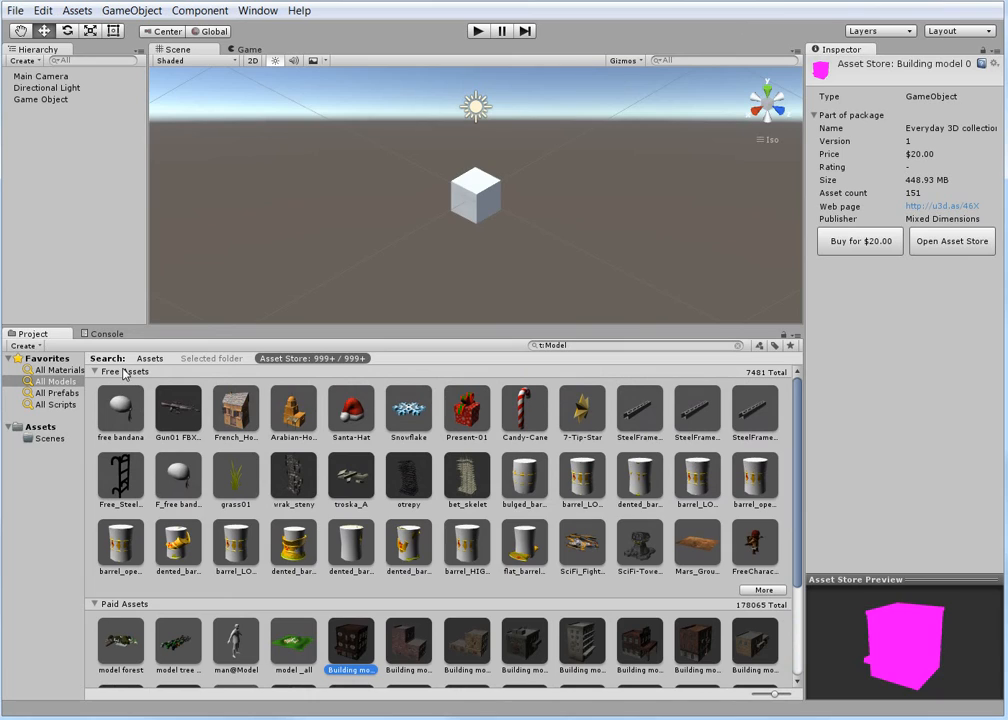
pyautogui.click(236, 408)
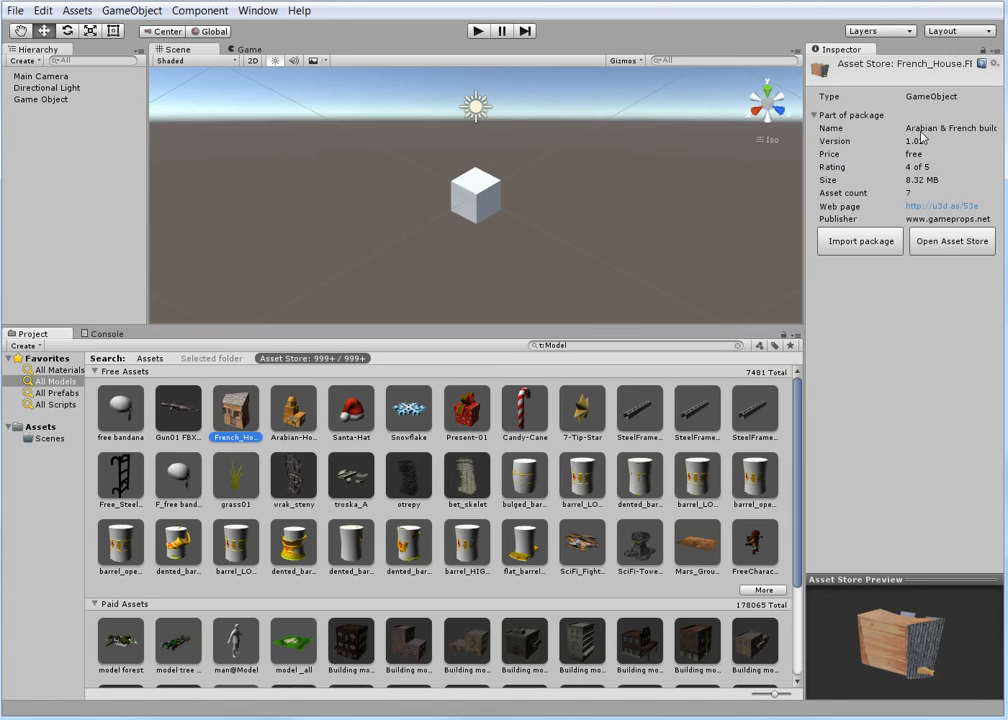
pyautogui.click(942, 208)
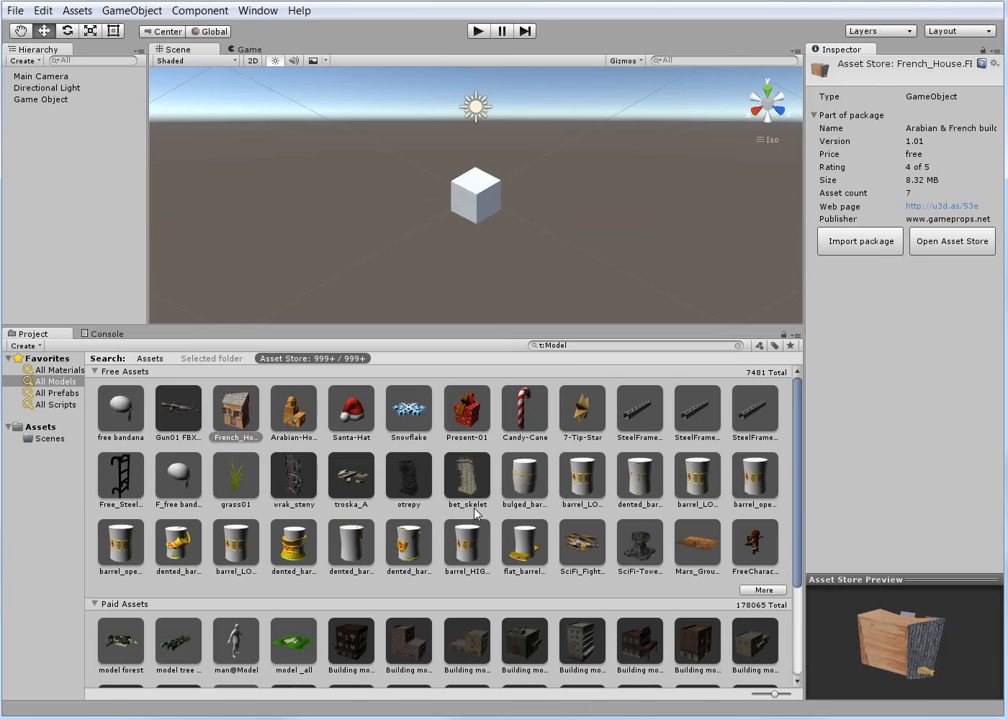
# Step: Replace the model search in the Project browser with an Asset Store search for Terrain
pyautogui.click(580, 346)
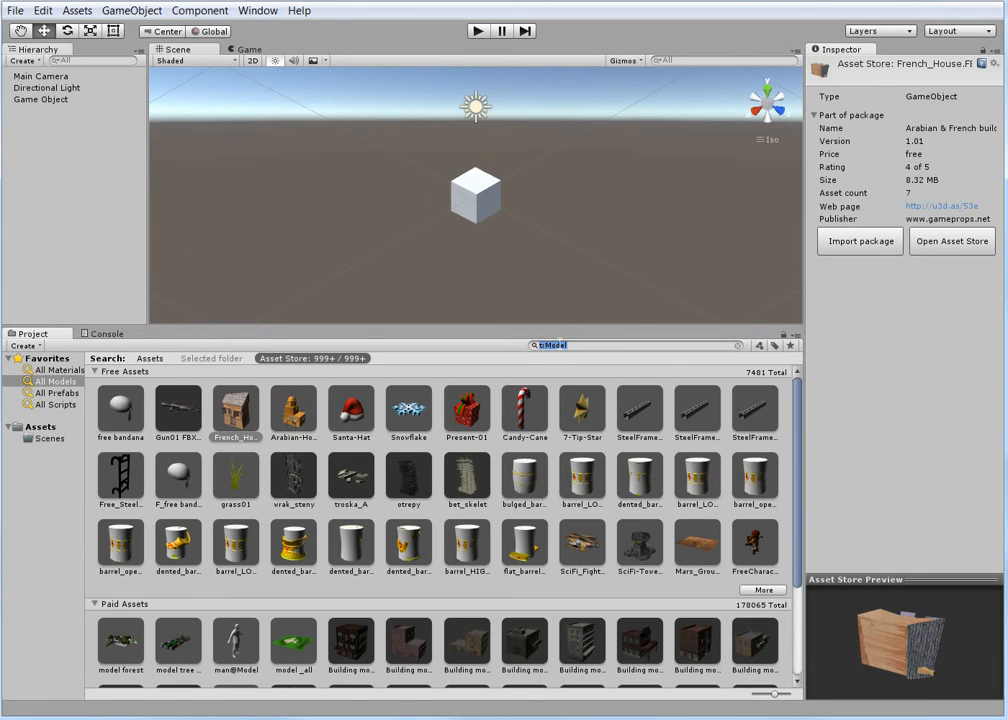
pyautogui.write('Terra')
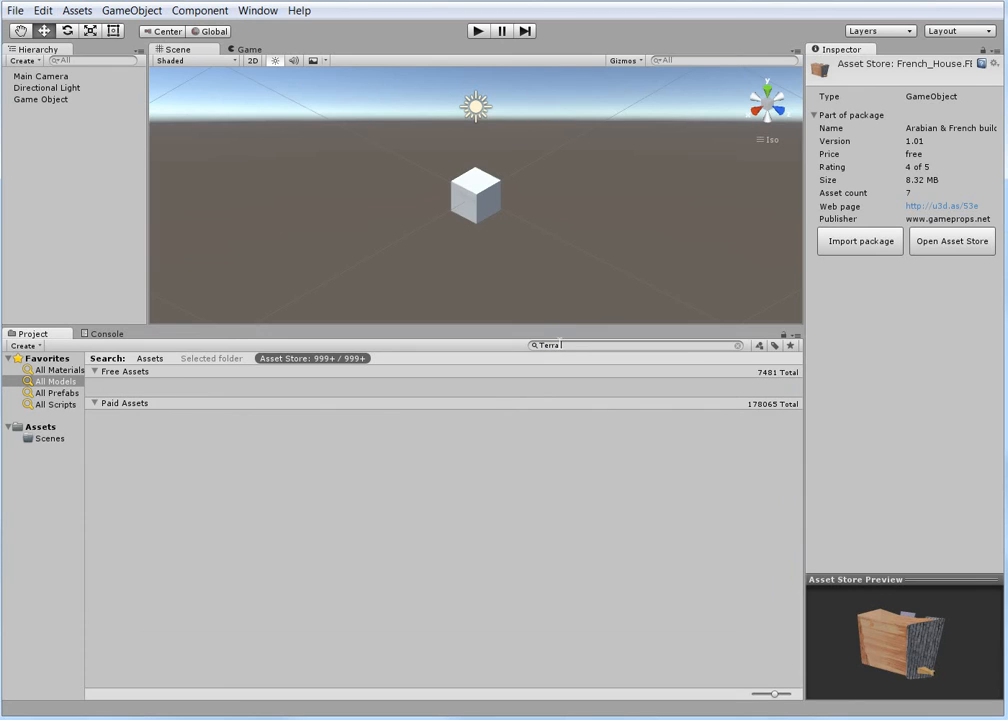
pyautogui.write(' n')
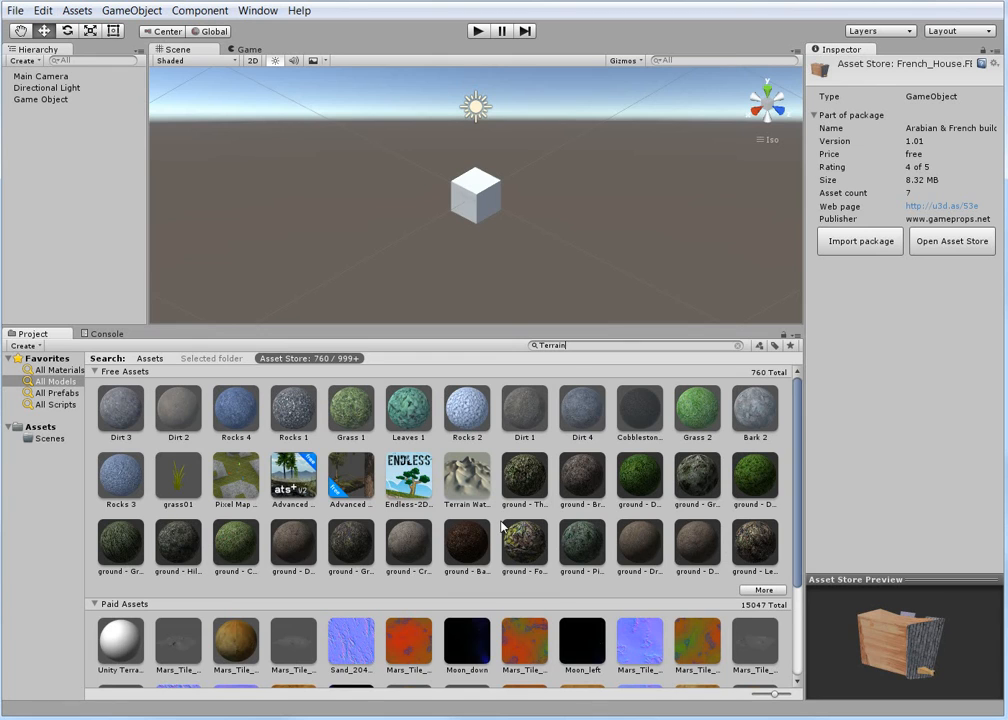
# Step: Expand the free Terrain results twice and examine the listed ground materials, rocks, trees, bushes and grass assets
pyautogui.click(760, 591)
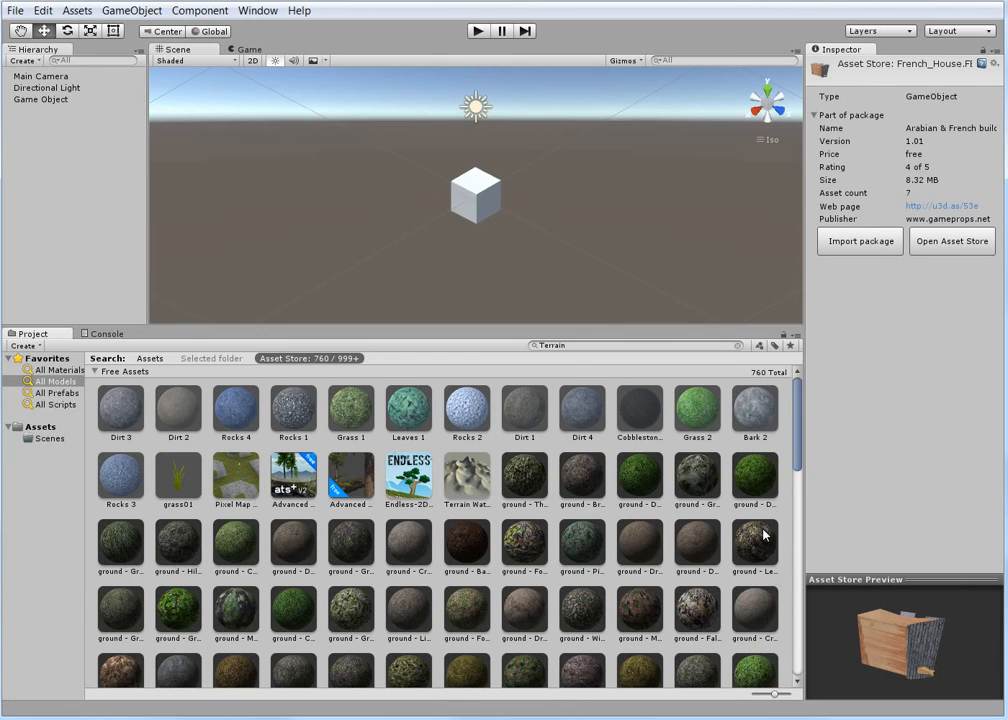
pyautogui.scroll(-5, 762, 525)
pyautogui.scroll(-10, 524, 508)
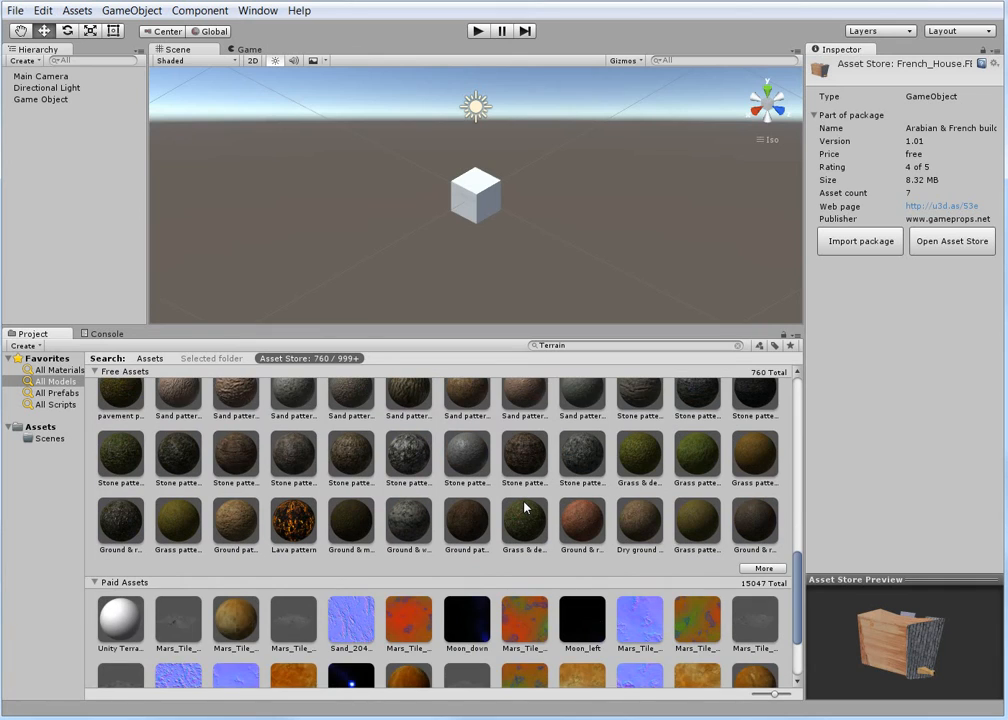
pyautogui.scroll(1, 524, 508)
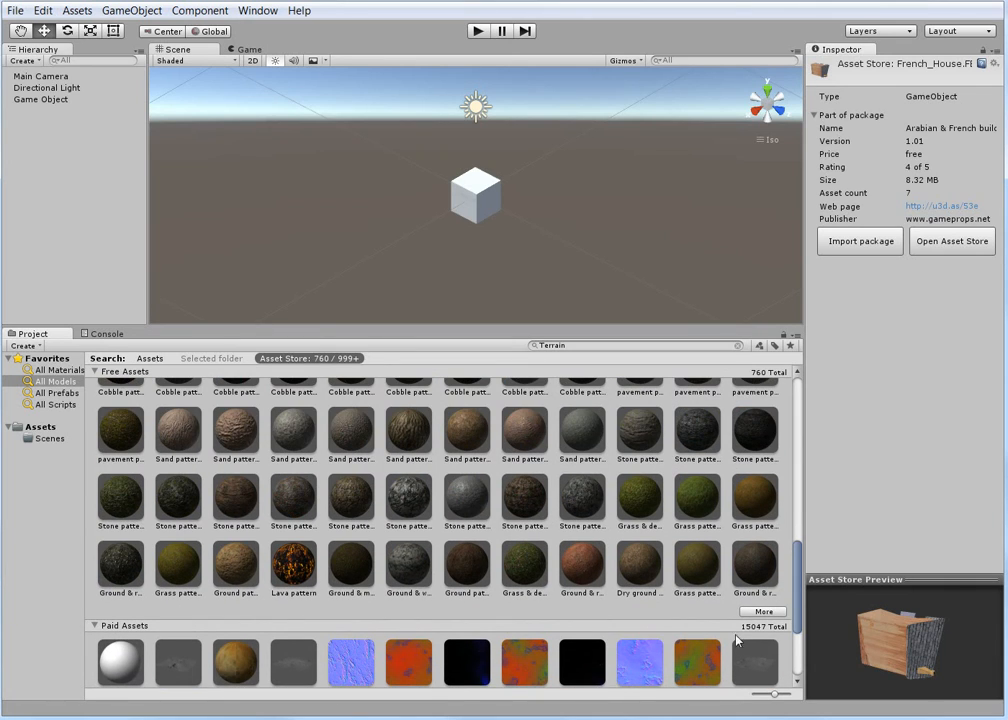
pyautogui.click(762, 612)
pyautogui.scroll(-2, 621, 558)
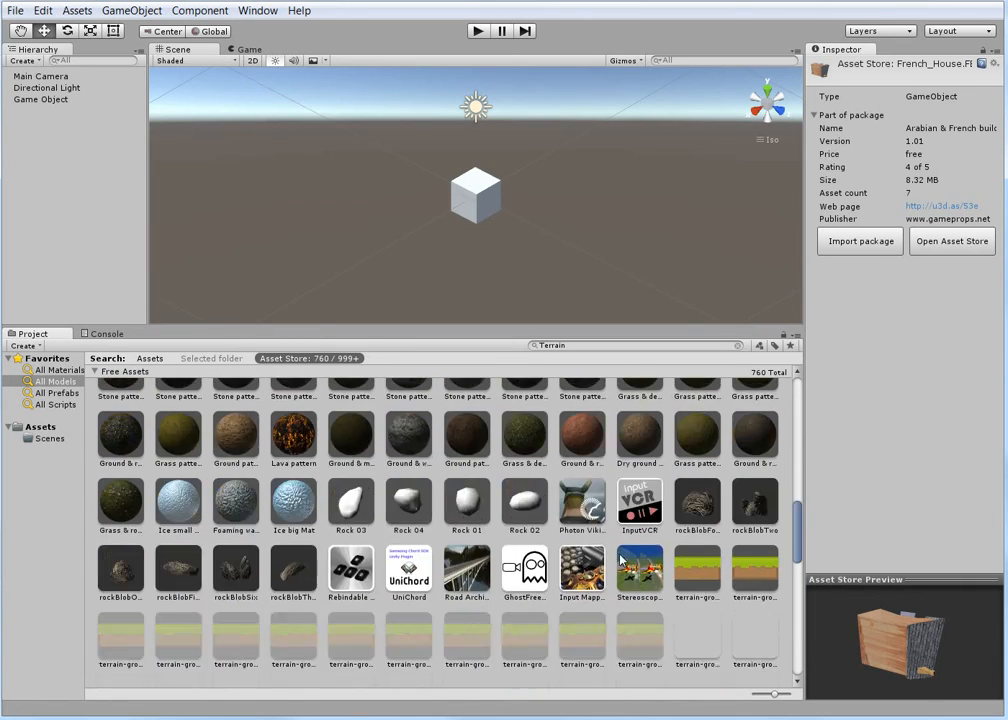
pyautogui.scroll(-1, 610, 550)
pyautogui.scroll(-2, 590, 540)
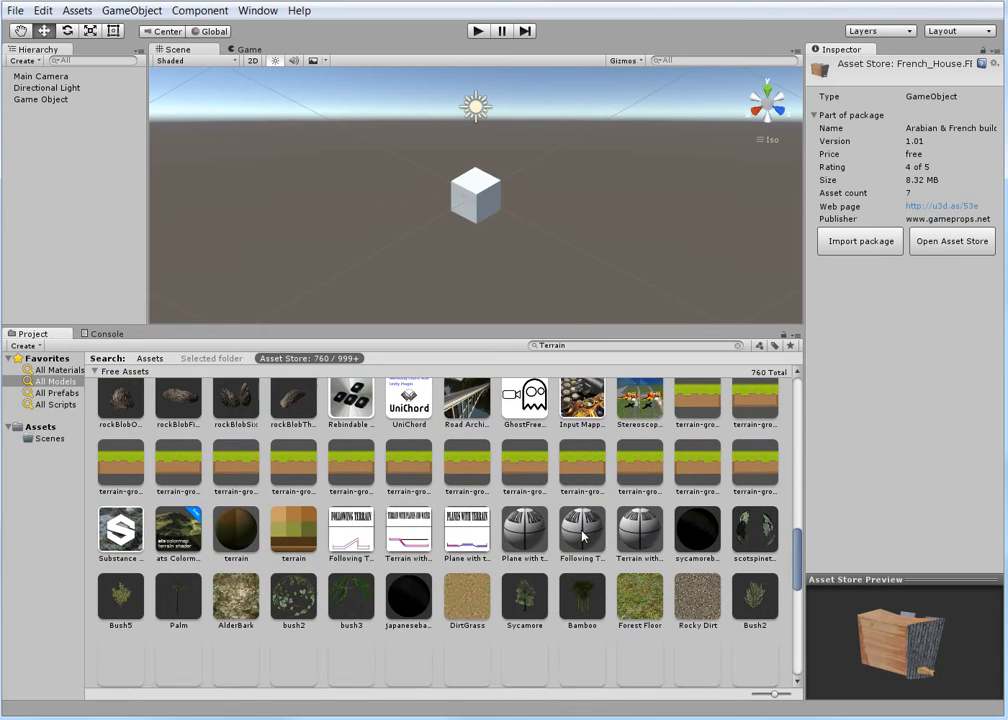
pyautogui.scroll(-2, 584, 537)
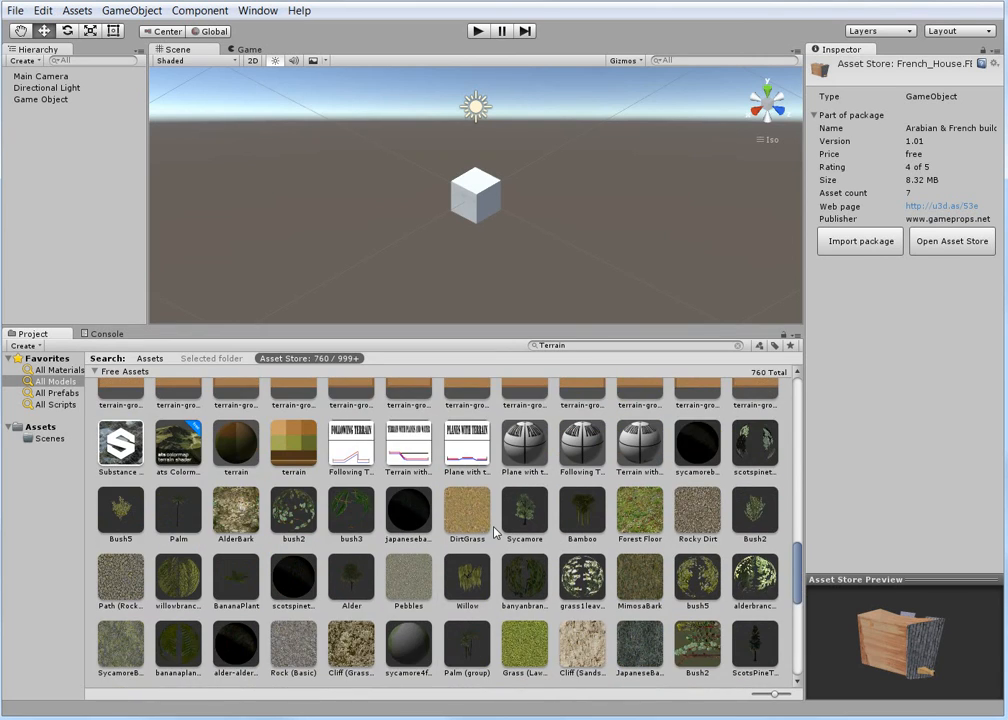
pyautogui.scroll(-1, 495, 532)
pyautogui.scroll(-1, 300, 600)
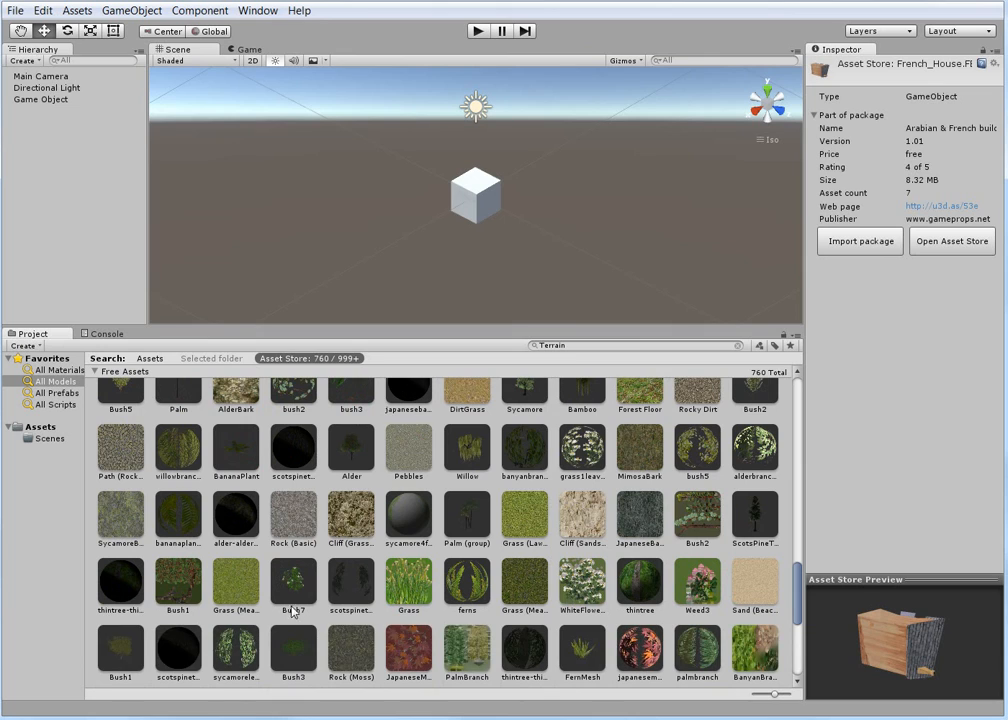
pyautogui.scroll(1, 570, 428)
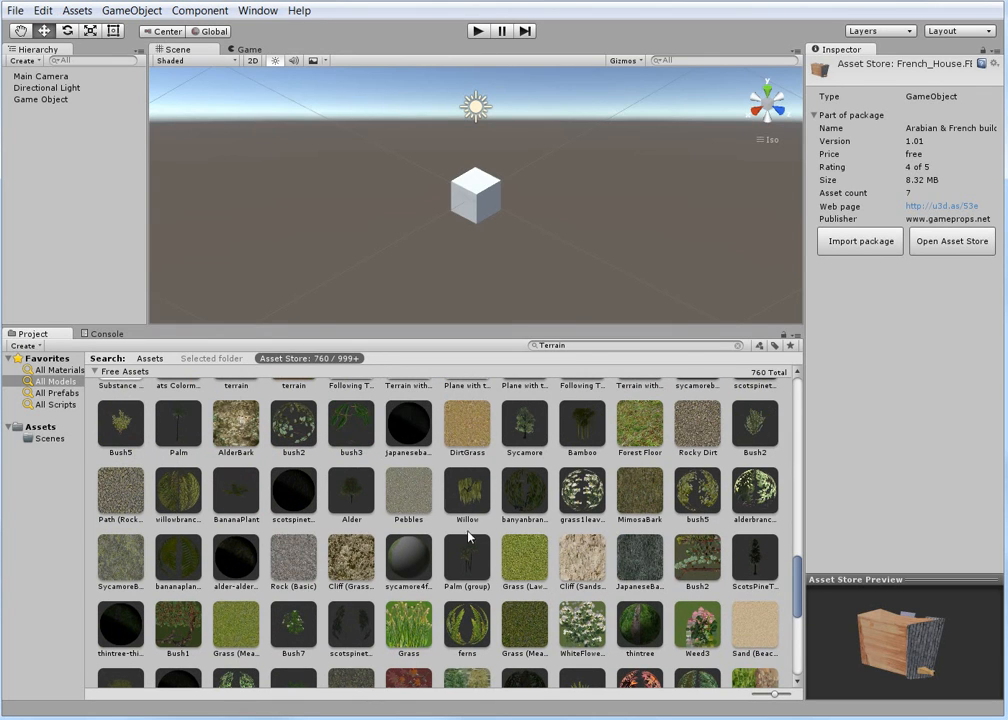
pyautogui.scroll(1, 469, 537)
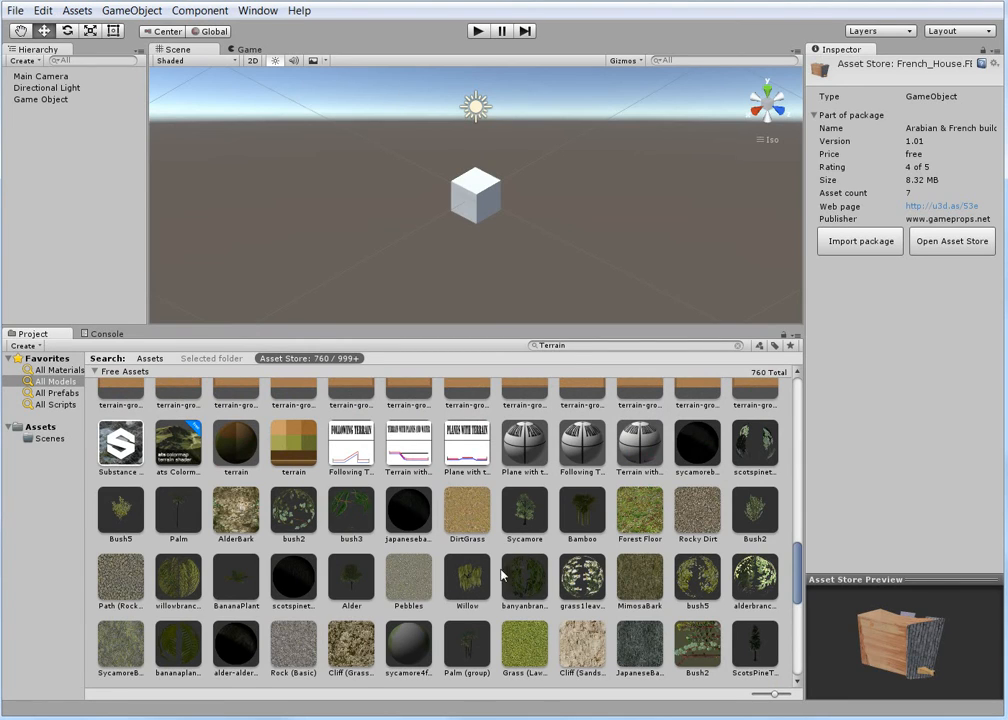
# Step: Select the free Willow model, start importing its Terrain Assets package and bring the import dialog fully into view
pyautogui.click(466, 580)
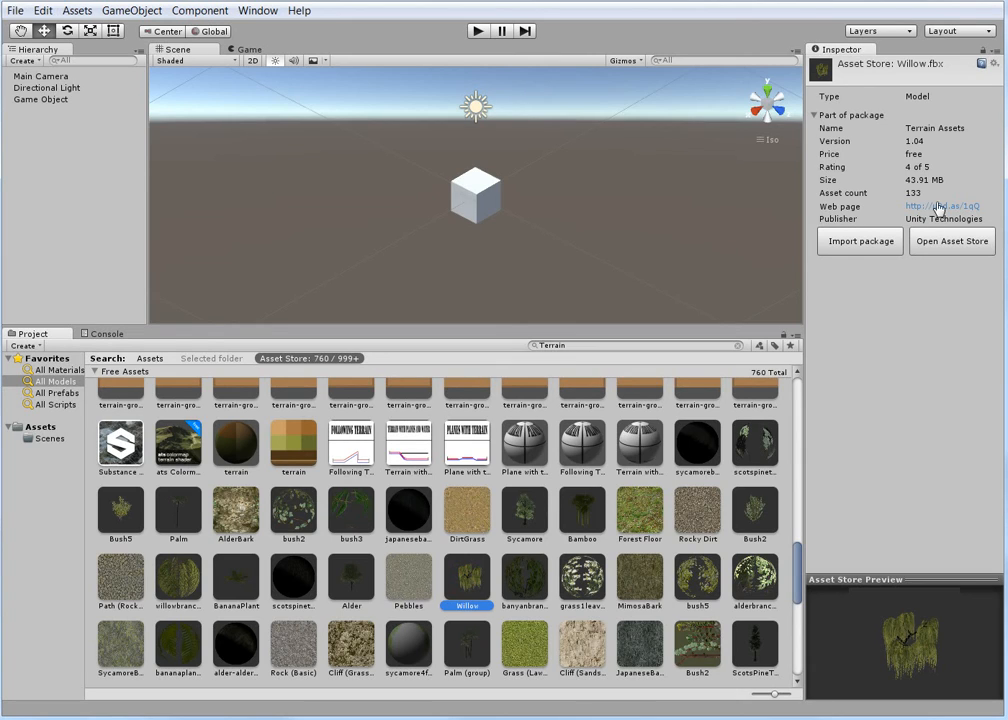
pyautogui.click(868, 246)
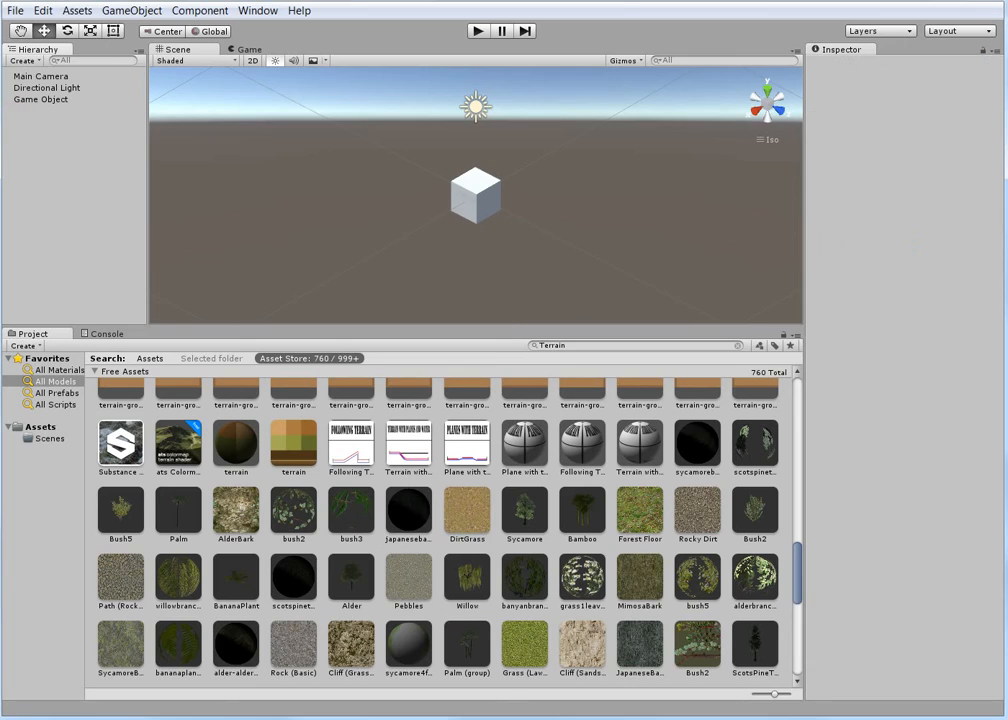
pyautogui.click(43, 198)
pyautogui.moveTo(0, 160); pyautogui.dragTo(192, 146)
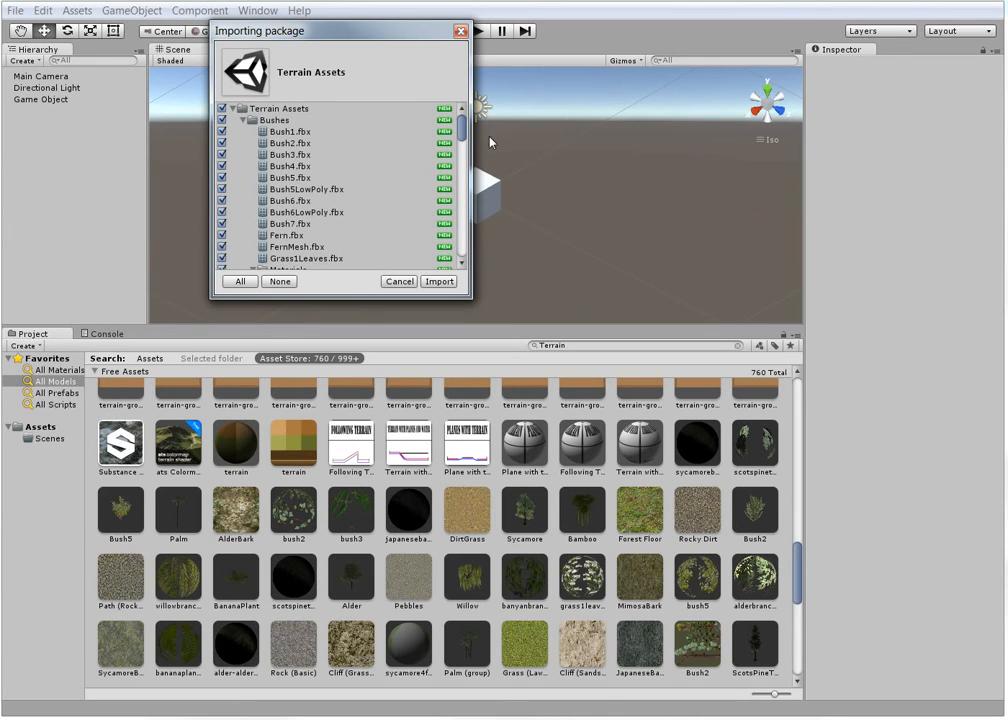
# Step: Try selecting only Weed2.psd and WhiteFlowers.psd in the package contents, restore the full selection and cancel the import
pyautogui.moveTo(461, 130); pyautogui.dragTo(462, 168)
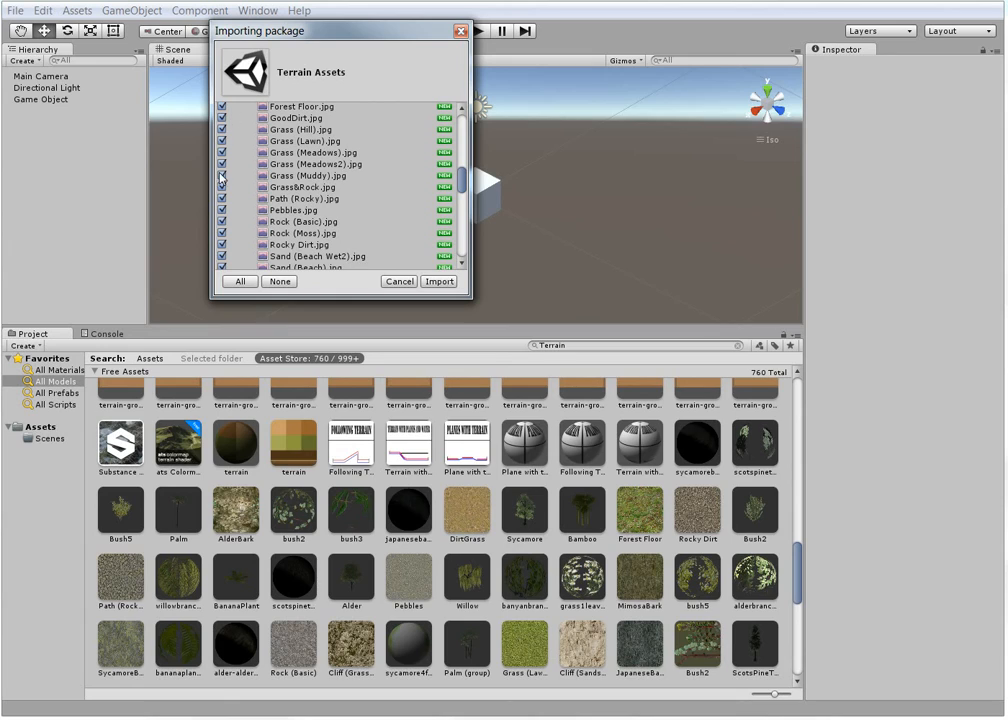
pyautogui.scroll(5, 234, 229)
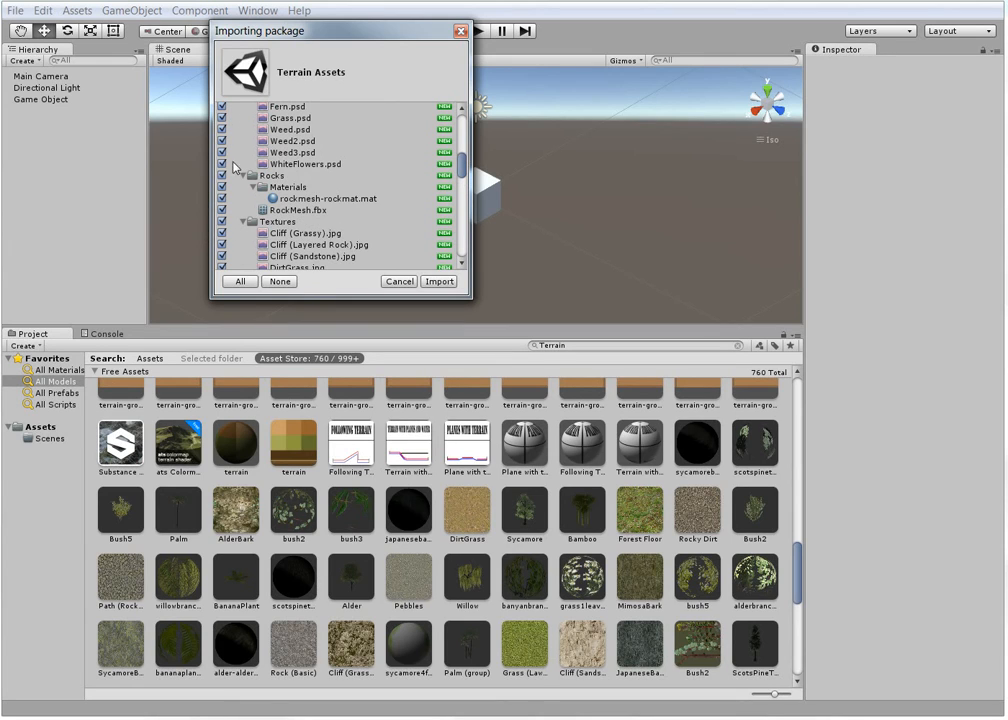
pyautogui.click(279, 282)
pyautogui.click(222, 141)
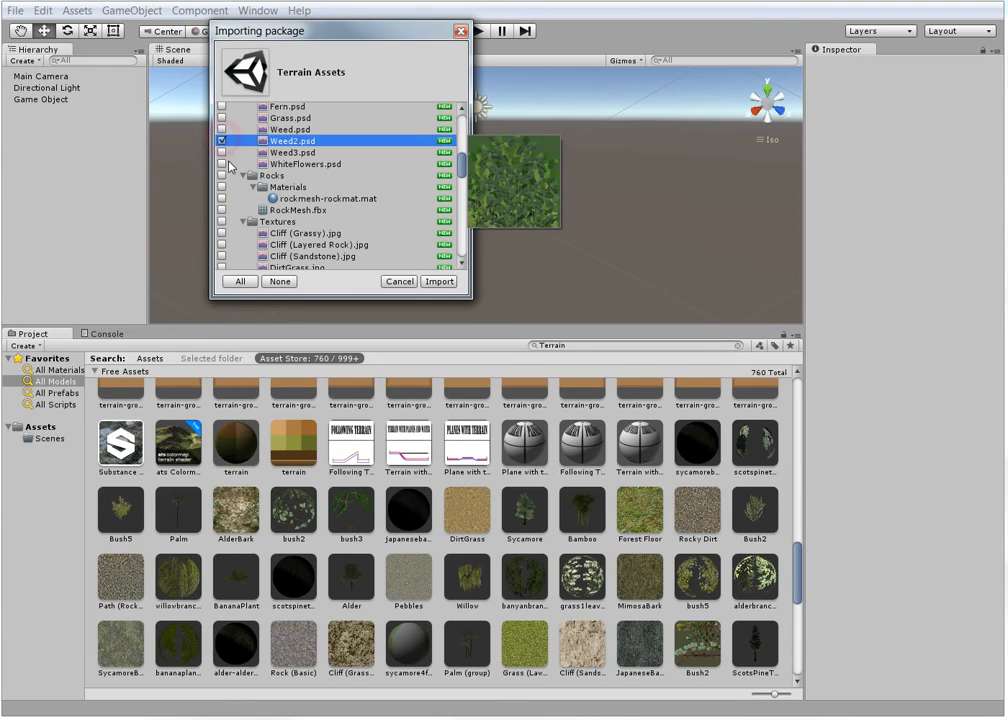
pyautogui.click(222, 164)
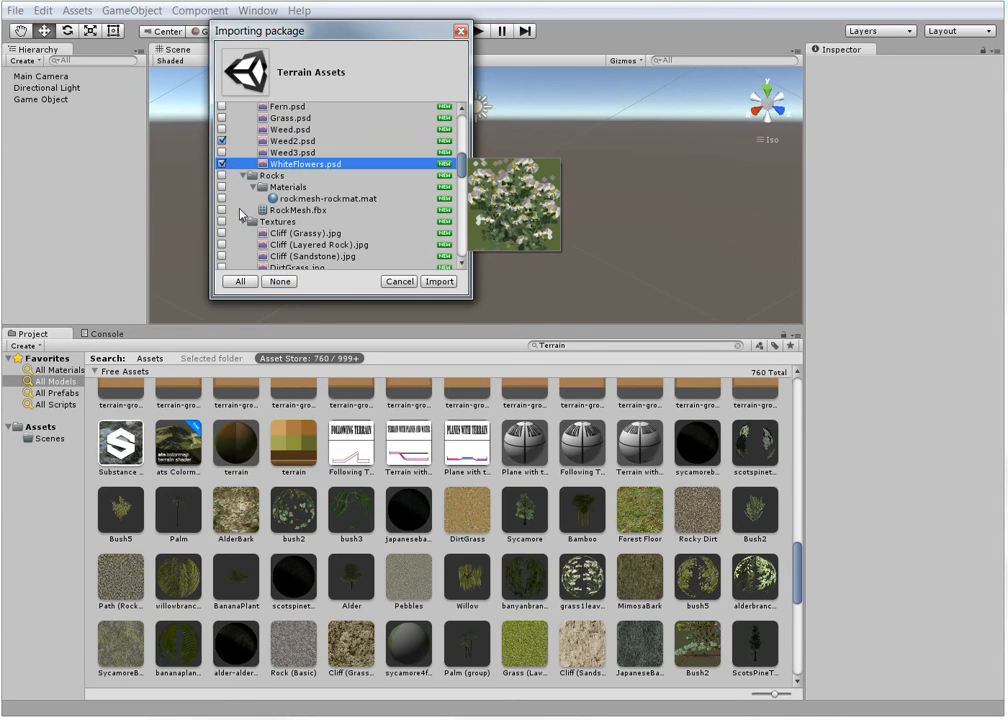
pyautogui.click(240, 281)
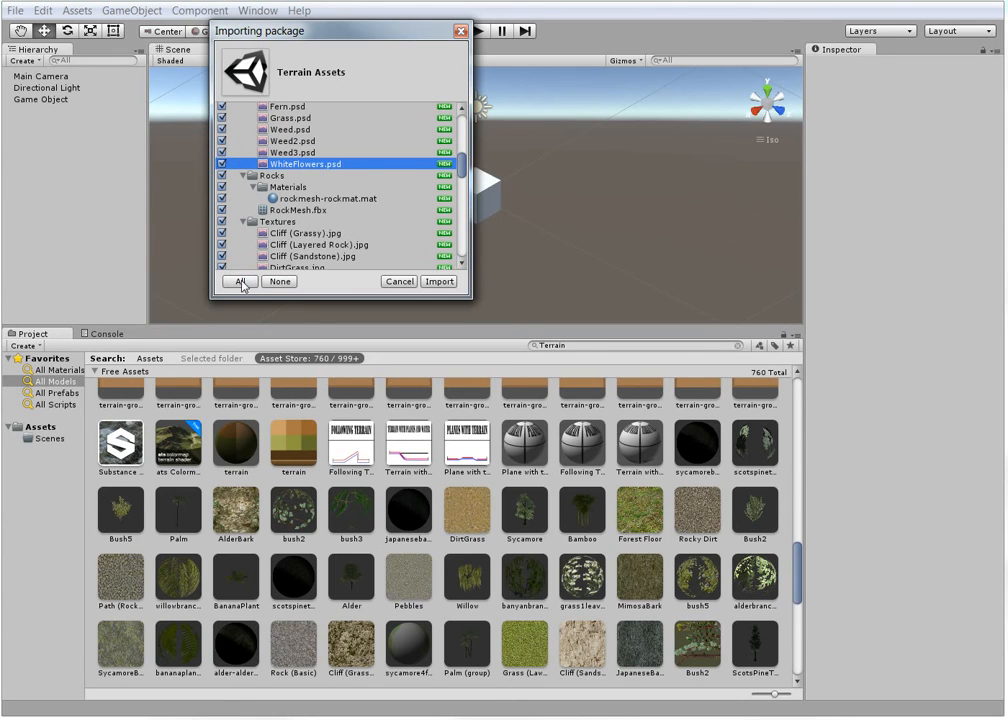
pyautogui.click(400, 283)
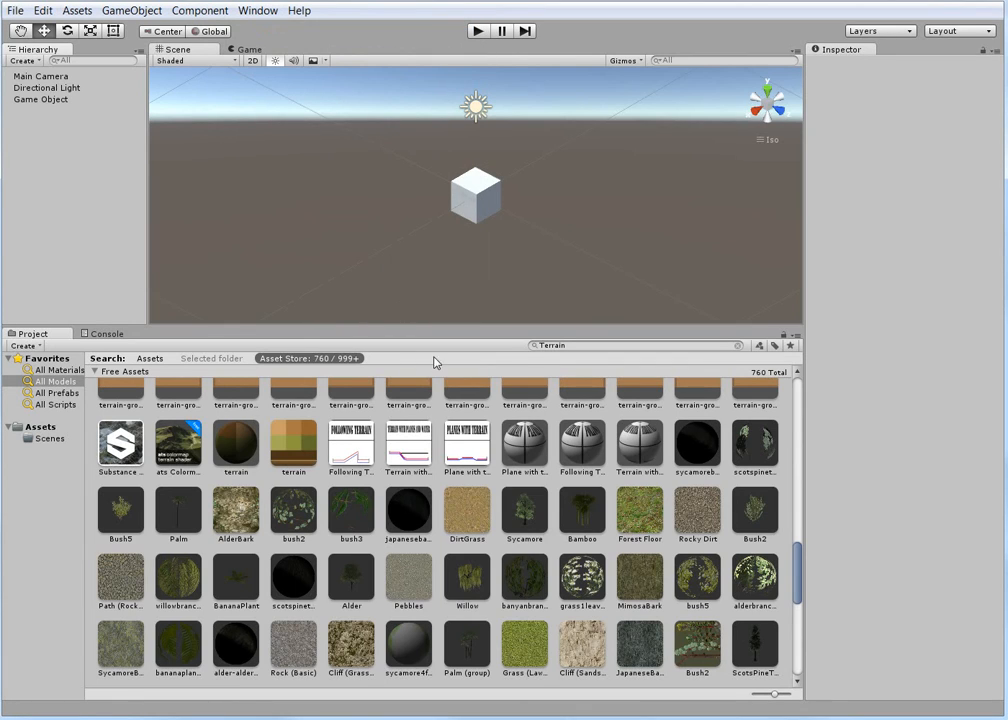
# Step: Open the Willow model's Terrain Assets page in the Asset Store window and fit that window on the screen
pyautogui.click(470, 583)
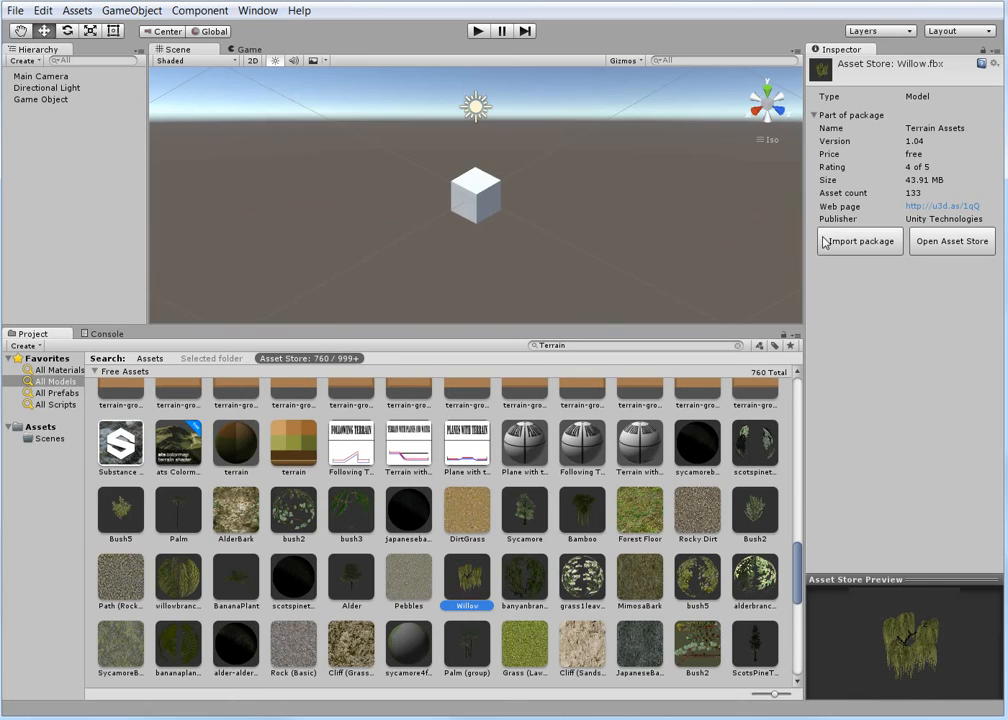
pyautogui.click(960, 242)
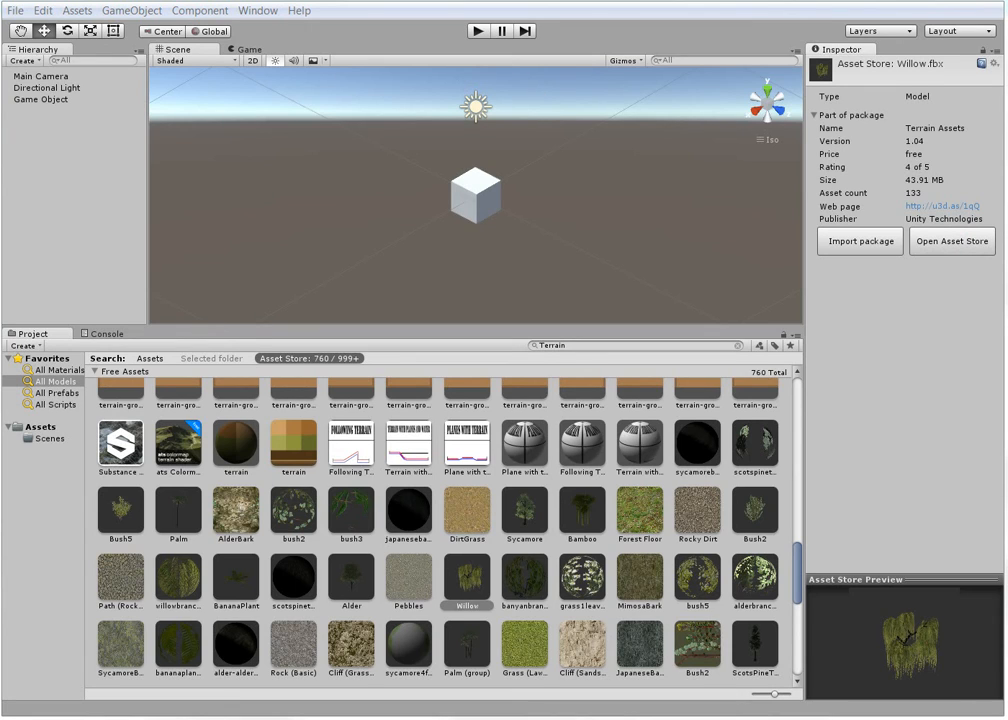
pyautogui.moveTo(2, 70); pyautogui.dragTo(787, 35)
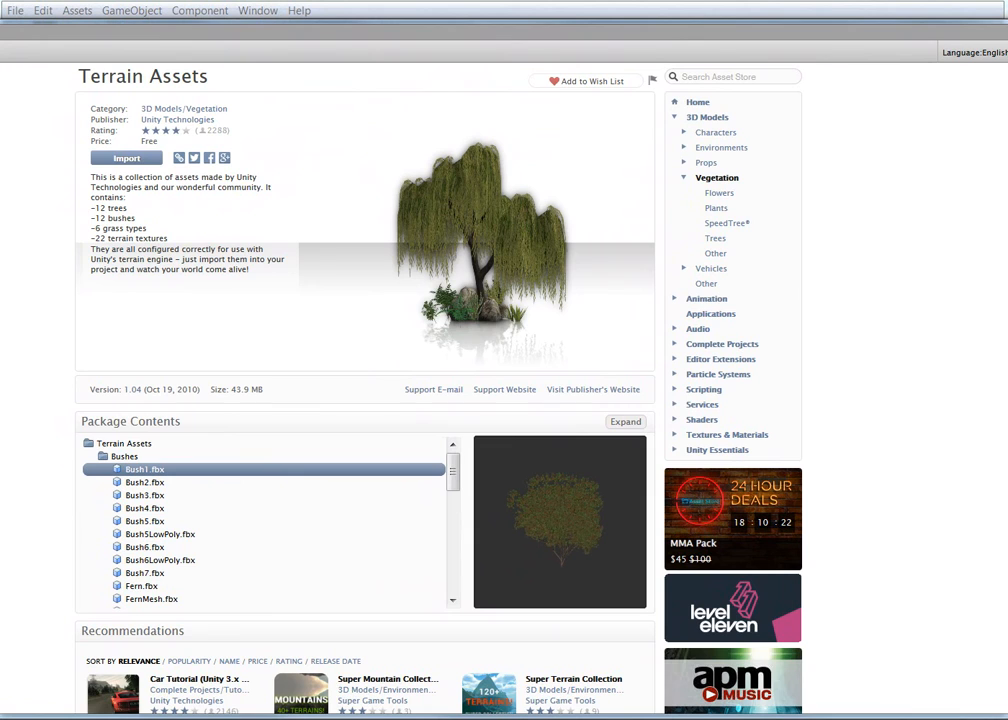
pyautogui.moveTo(1000, 127); pyautogui.dragTo(950, 127)
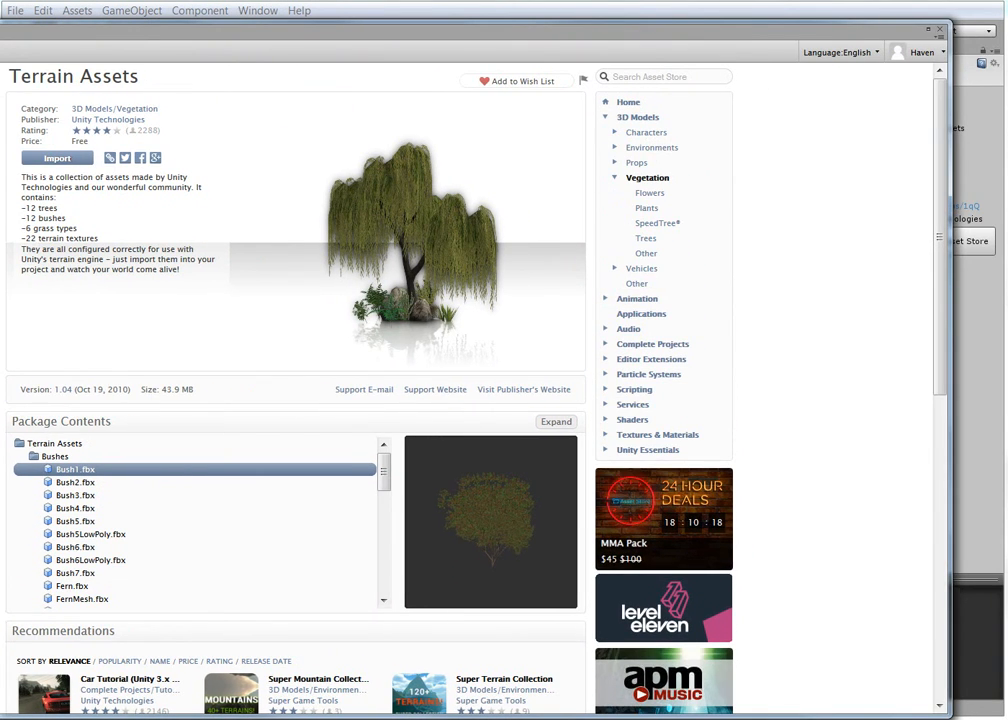
pyautogui.moveTo(2, 143); pyautogui.dragTo(45, 143)
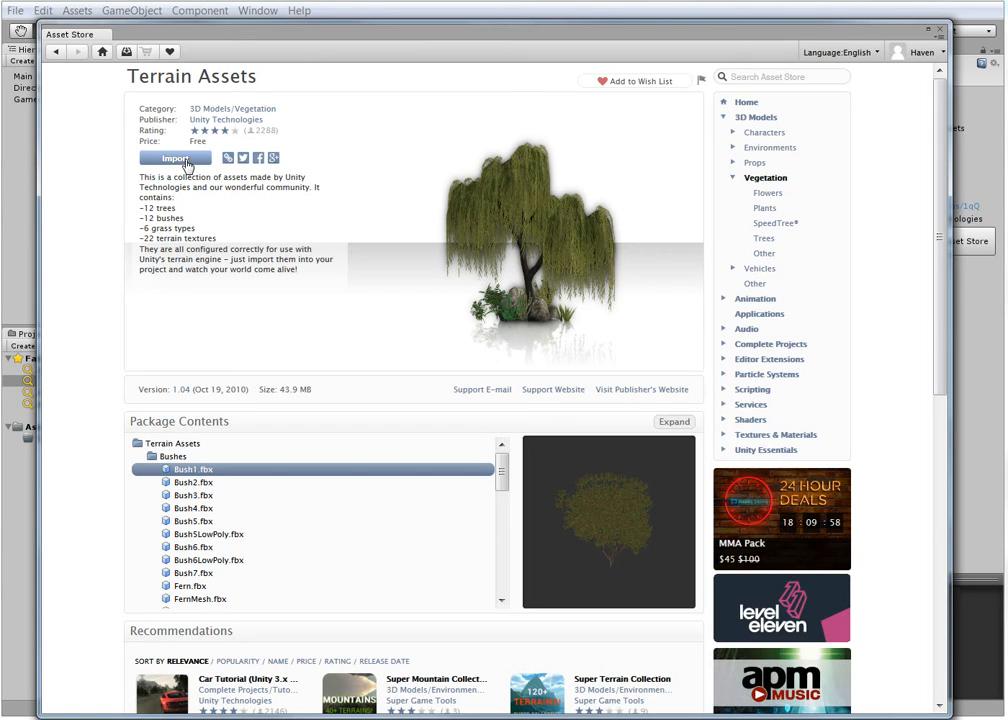
# Step: Move the Asset Store window aside, select the free Bush2 model and open its package page in the Asset Store
pyautogui.moveTo(699, 37); pyautogui.dragTo(383, 87)
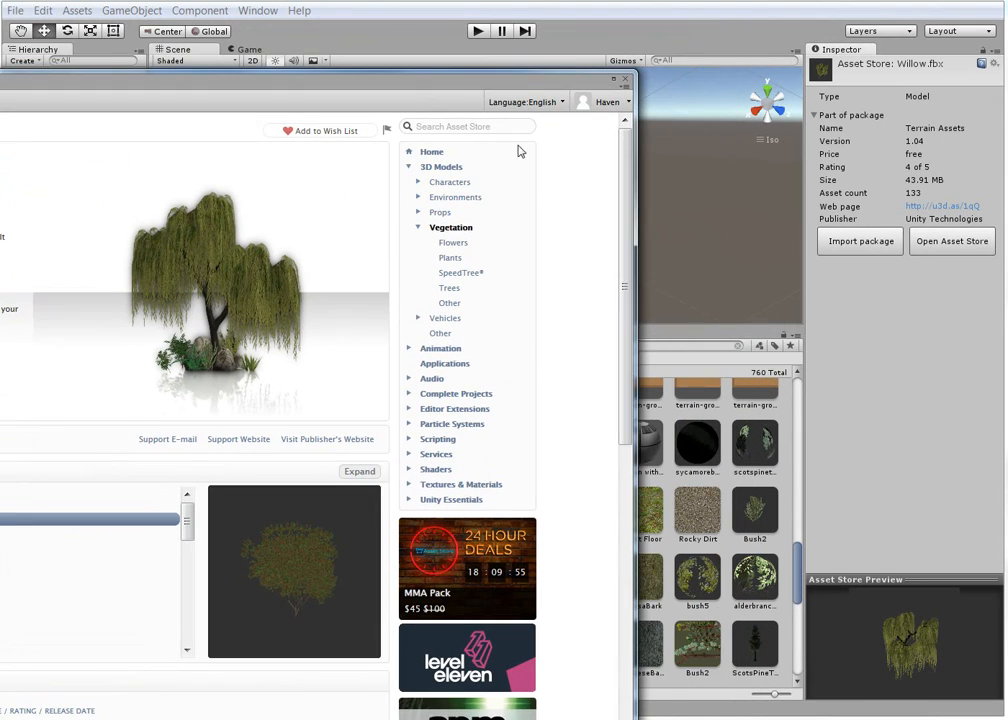
pyautogui.click(758, 514)
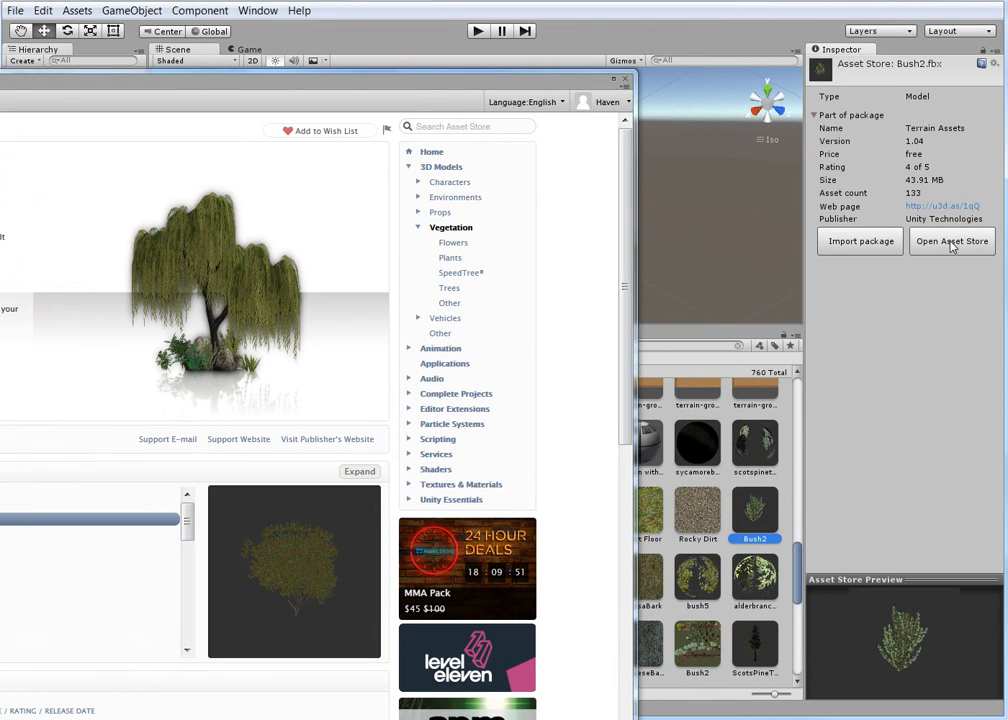
pyautogui.click(952, 243)
pyautogui.moveTo(322, 81); pyautogui.dragTo(603, 18)
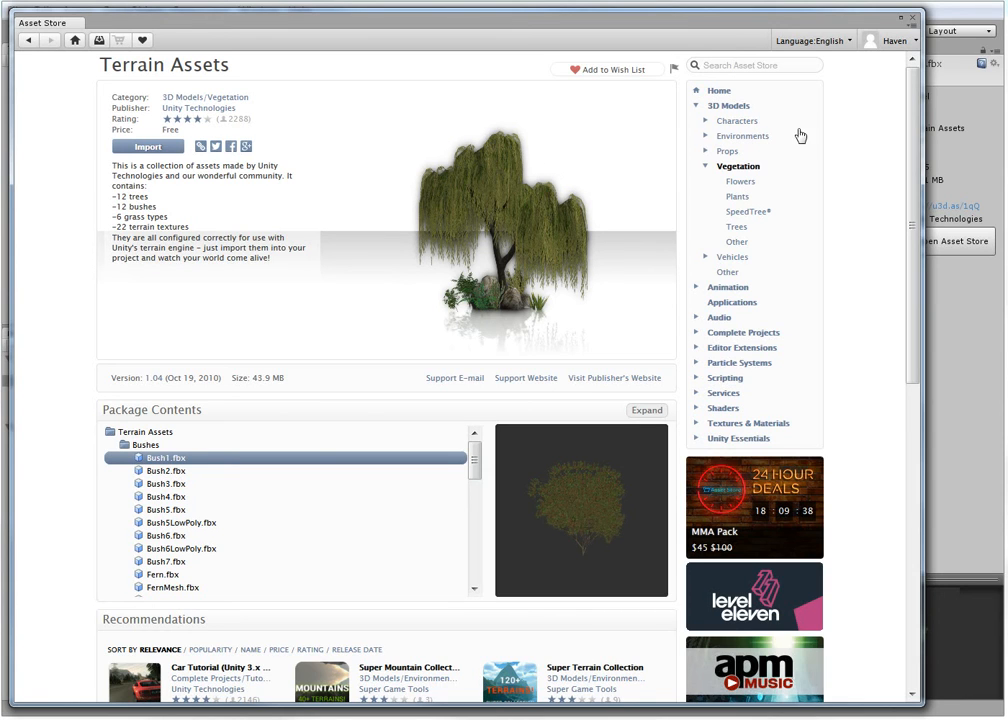
# Step: Shift the Asset Store window aside to compare it with the Inspector's package details, and bring it back into full view
pyautogui.moveTo(744, 18); pyautogui.dragTo(511, 80)
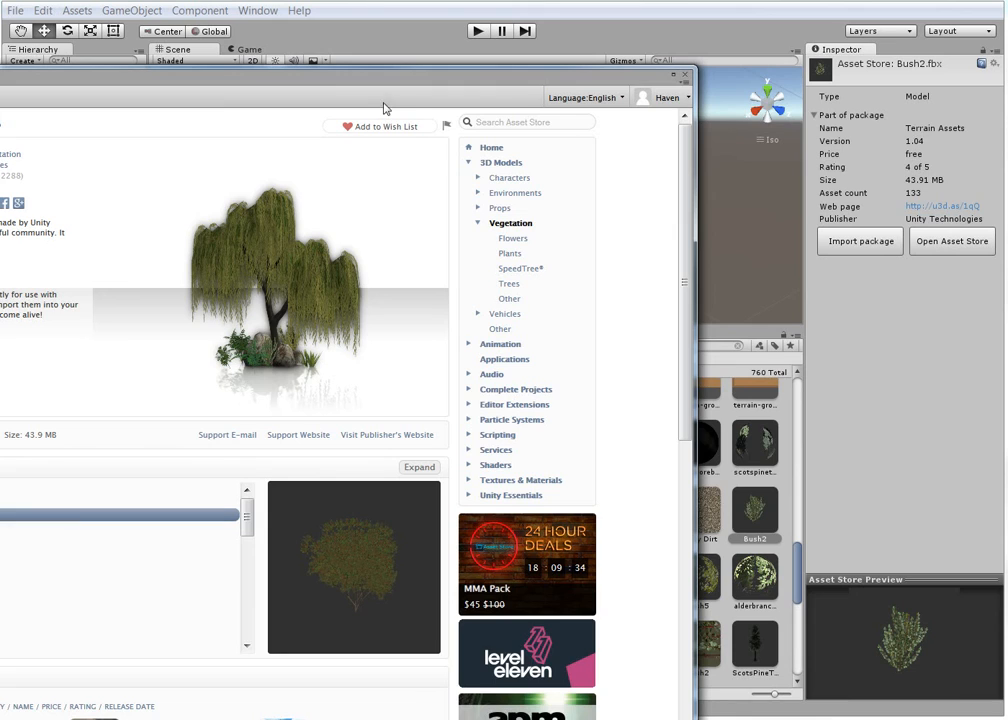
pyautogui.moveTo(389, 78); pyautogui.dragTo(627, 37)
pyautogui.moveTo(766, 25); pyautogui.dragTo(598, 77)
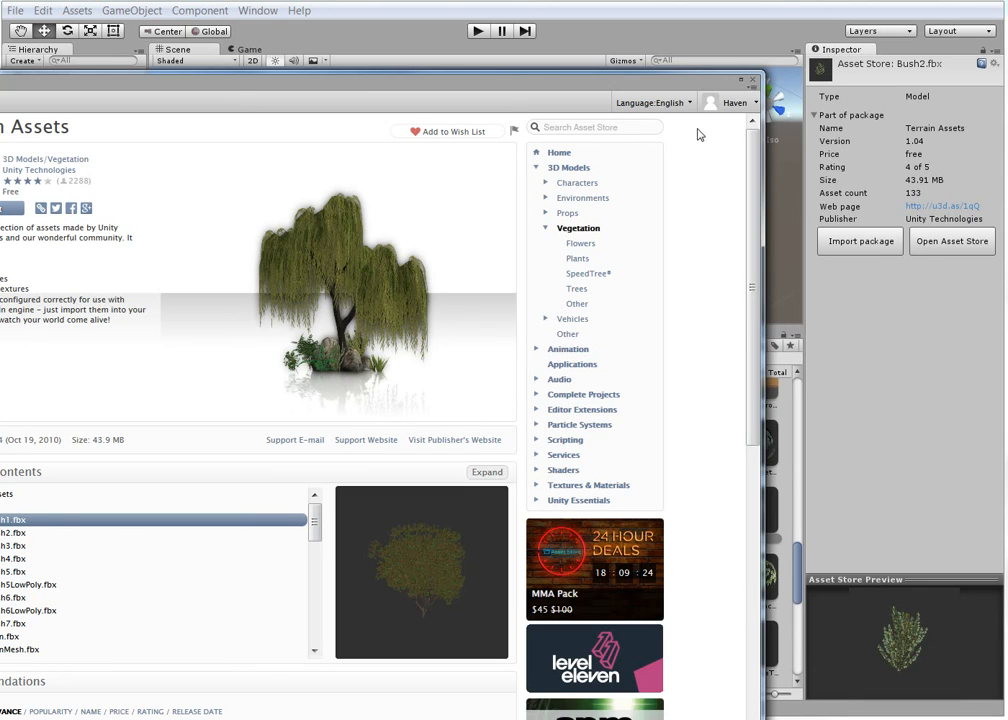
pyautogui.moveTo(481, 79); pyautogui.dragTo(687, 15)
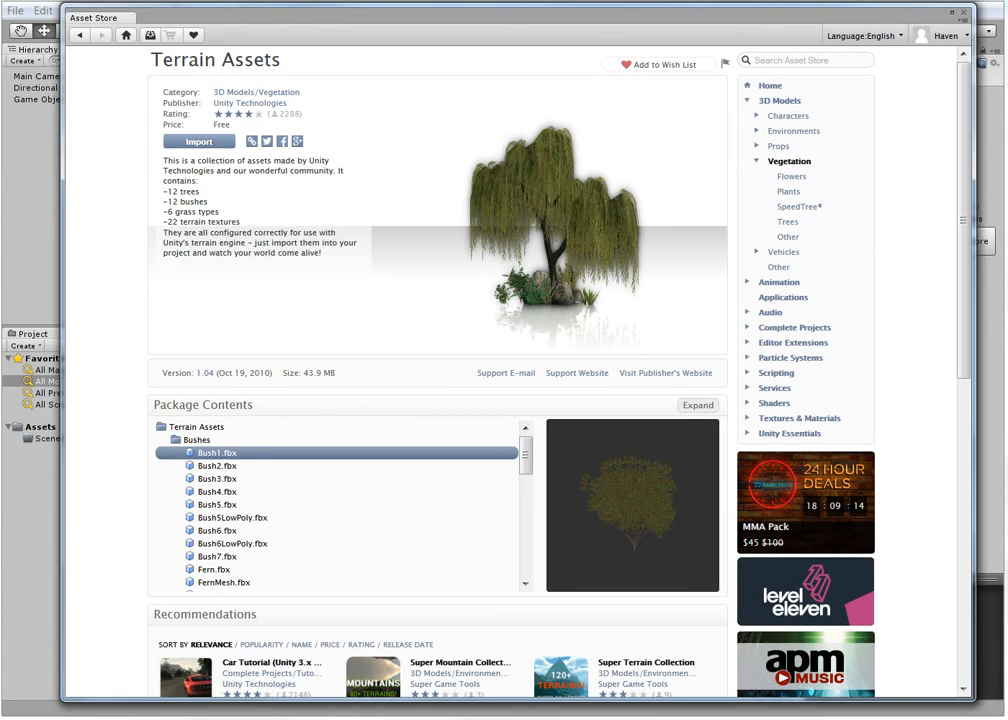
# Step: Search the Asset Store for terrain, browse the results and open the Terrain Assets page from the Top Free list
pyautogui.moveTo(966, 132)
pyautogui.mouseDown()
pyautogui.moveTo(966, 174)
pyautogui.moveTo(966, 130)
pyautogui.mouseUp()
pyautogui.write('terrain')
pyautogui.press('Return')
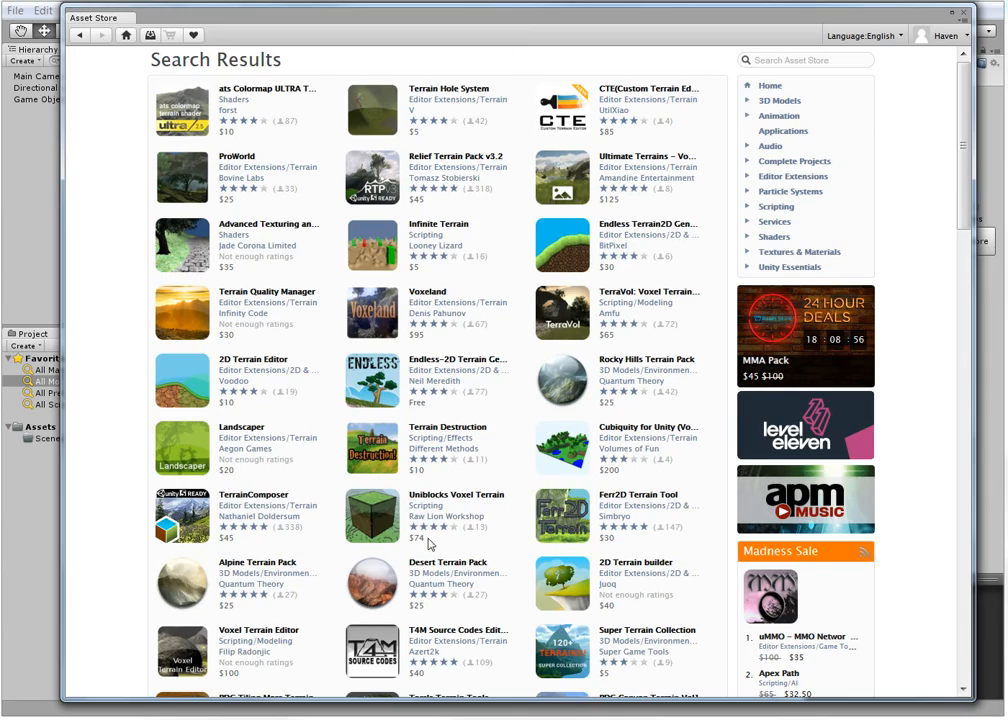
pyautogui.scroll(-4, 430, 543)
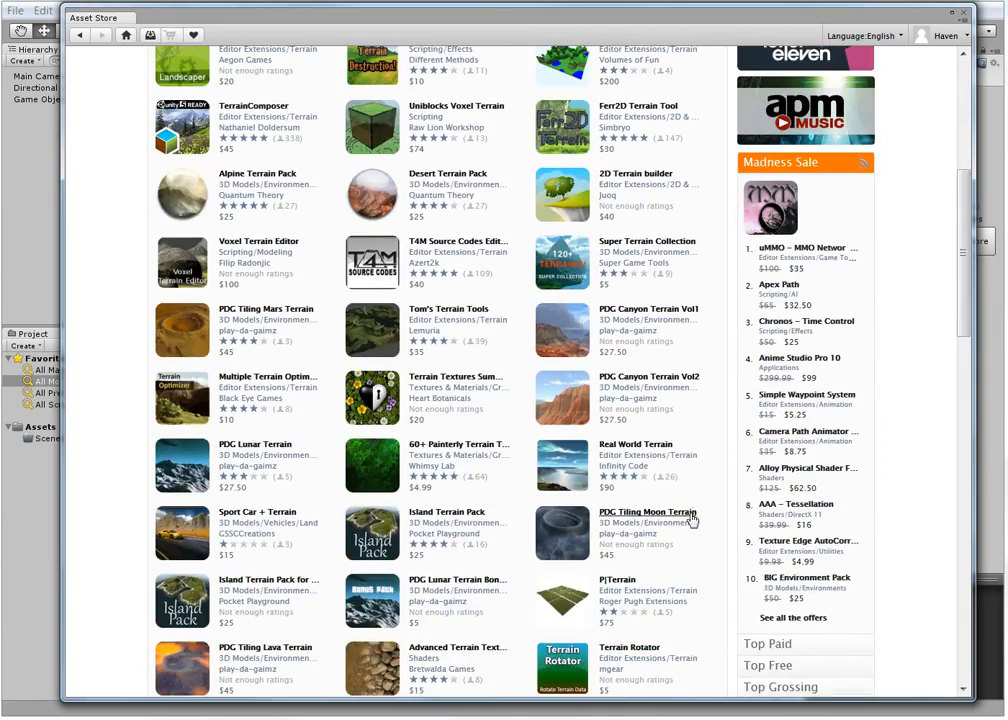
pyautogui.scroll(-2, 692, 520)
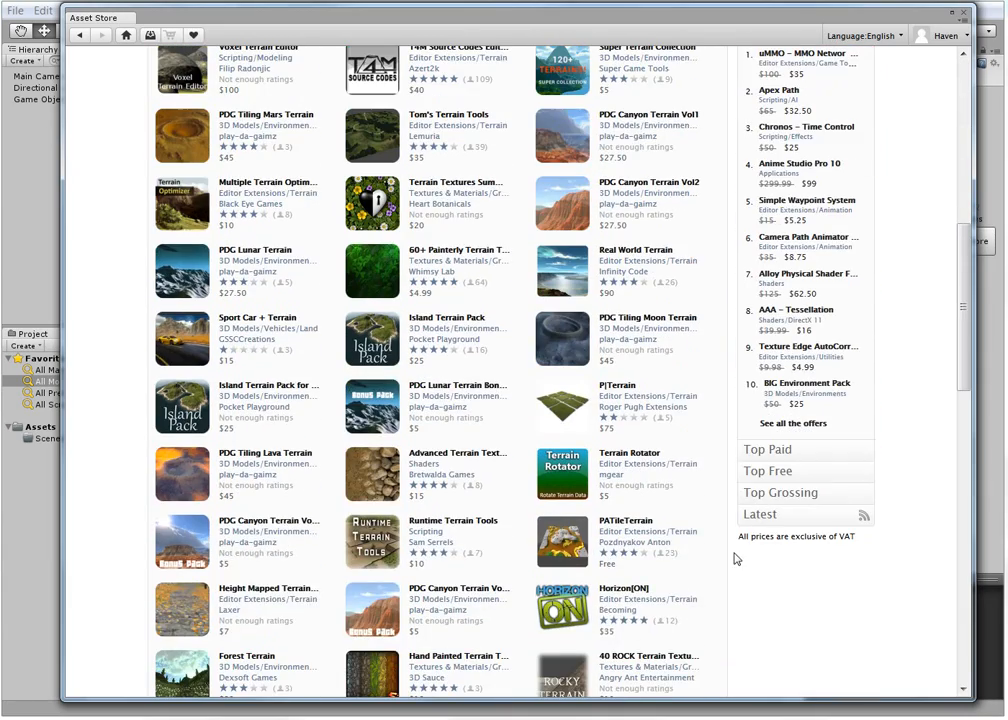
pyautogui.click(771, 473)
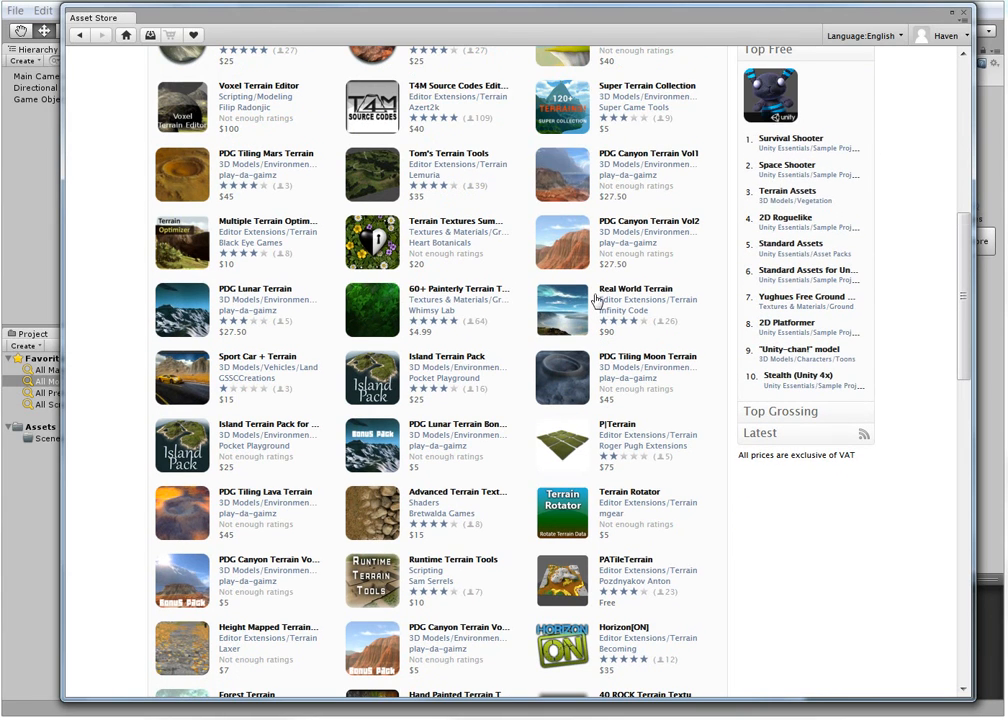
pyautogui.click(778, 193)
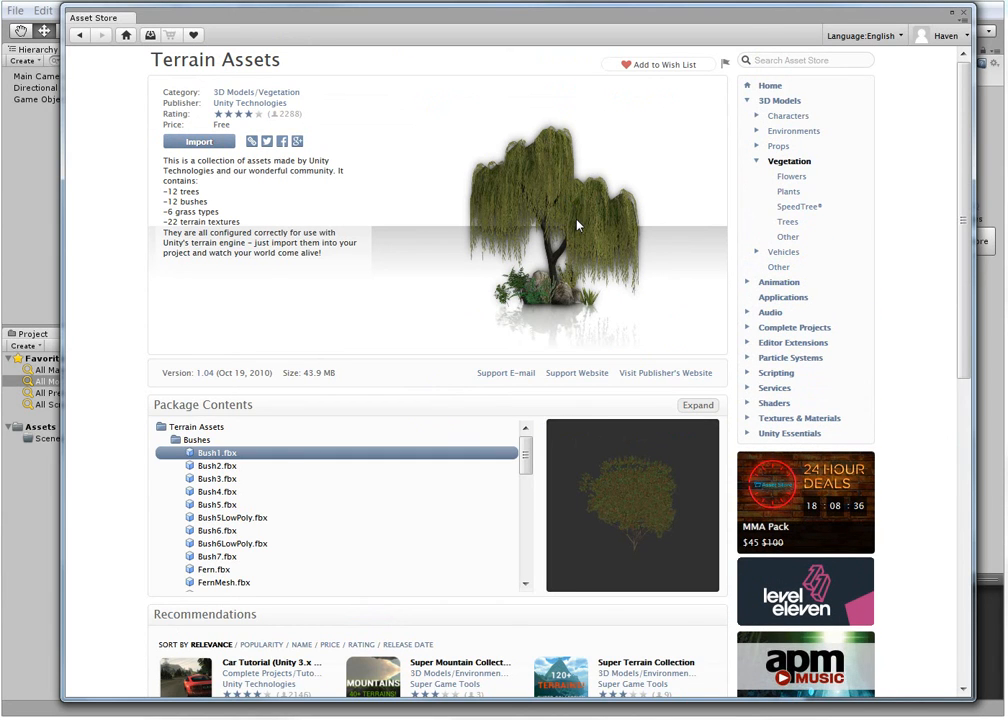
# Step: Import the complete Terrain Assets package into the project and clear the Asset Store window away from the main editor
pyautogui.click(203, 142)
pyautogui.click(205, 143)
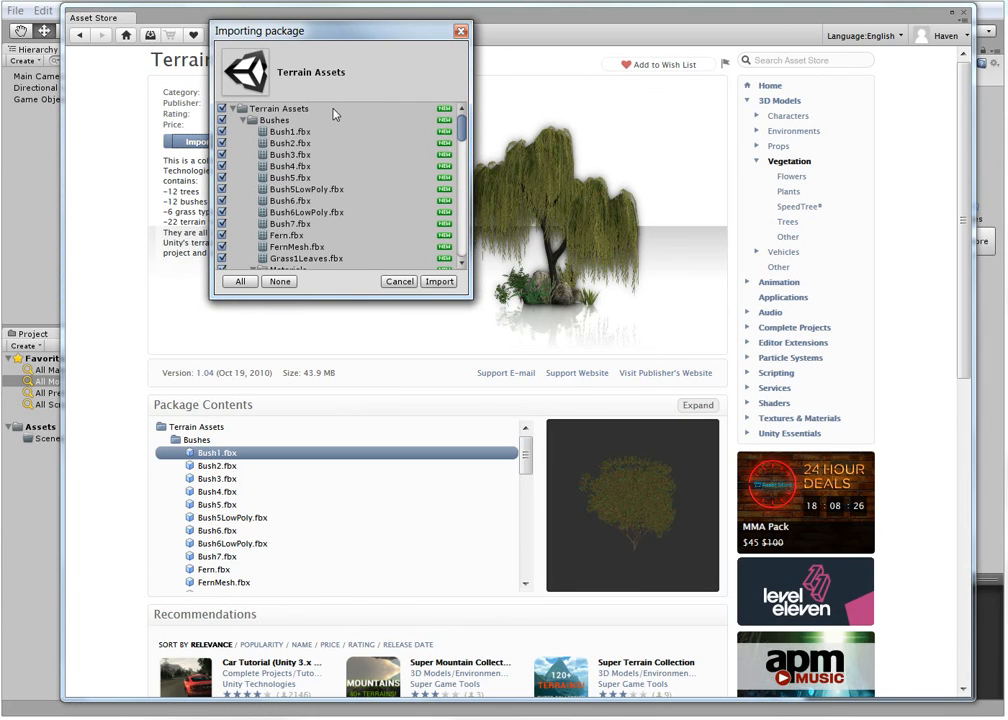
pyautogui.click(445, 281)
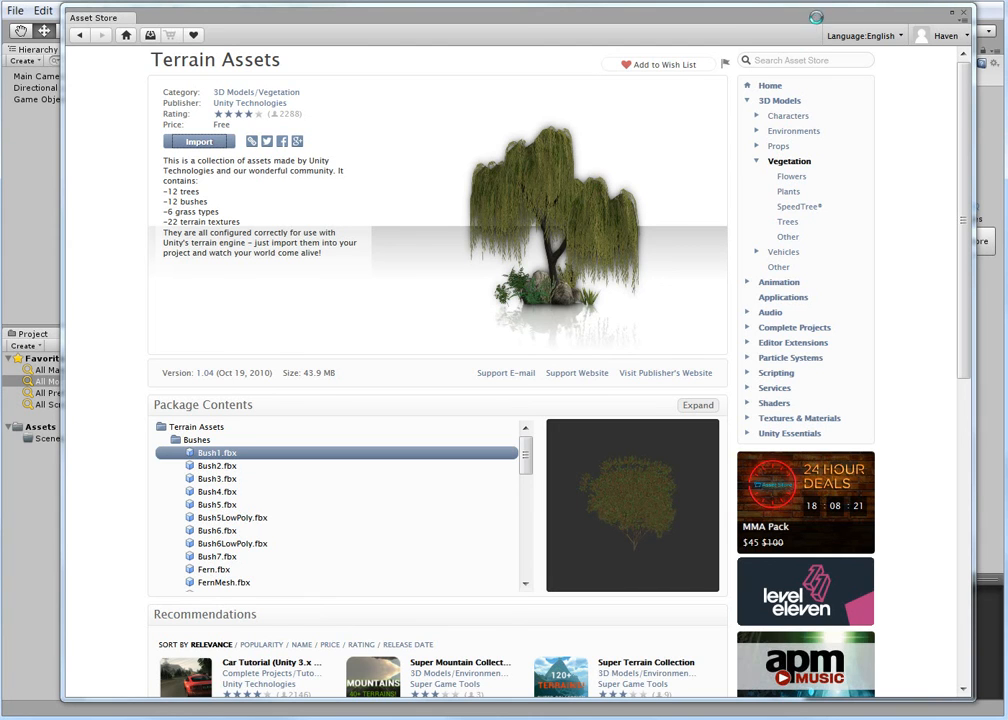
pyautogui.moveTo(820, 16); pyautogui.dragTo(0, 34)
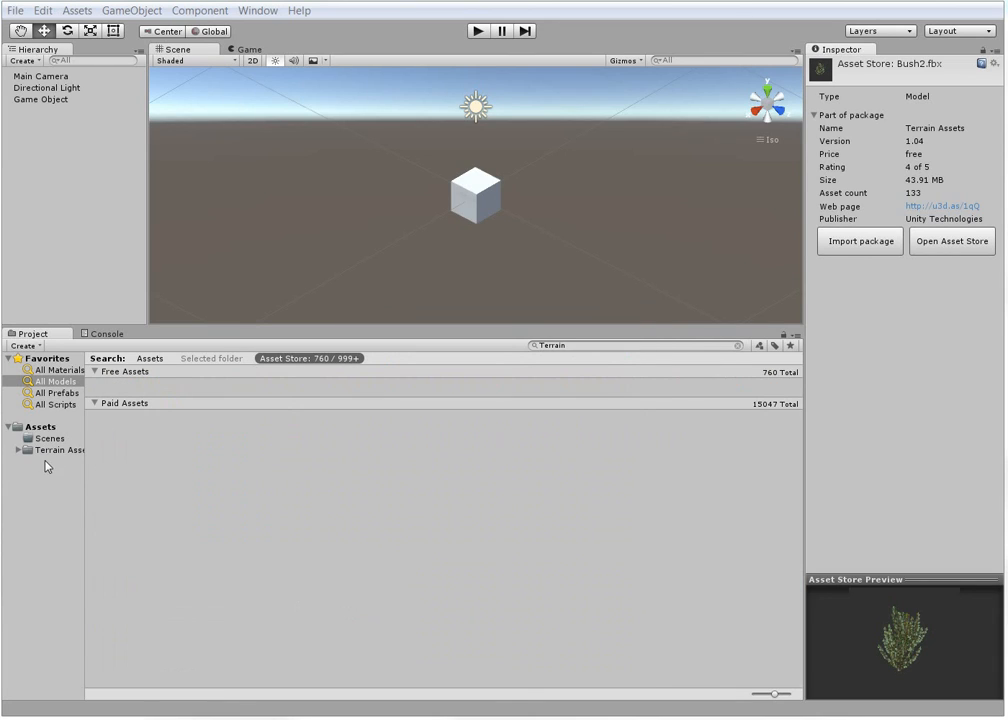
# Step: Open and expand the imported Terrain Assets folder, and widen the folder tree to fit the full folder names
pyautogui.click(45, 451)
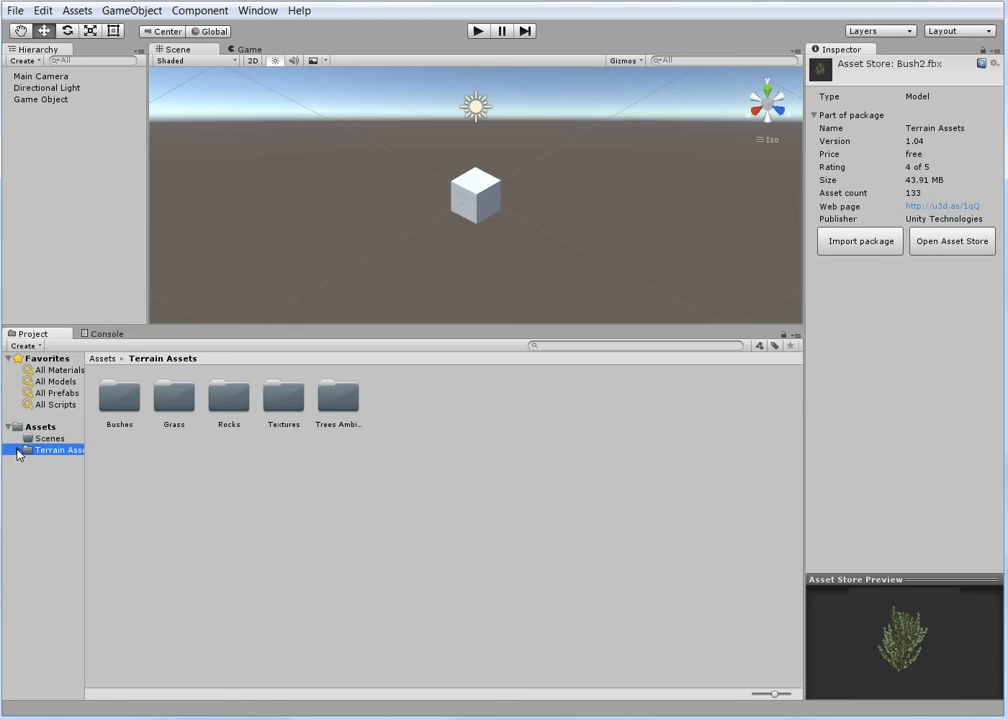
pyautogui.click(17, 450)
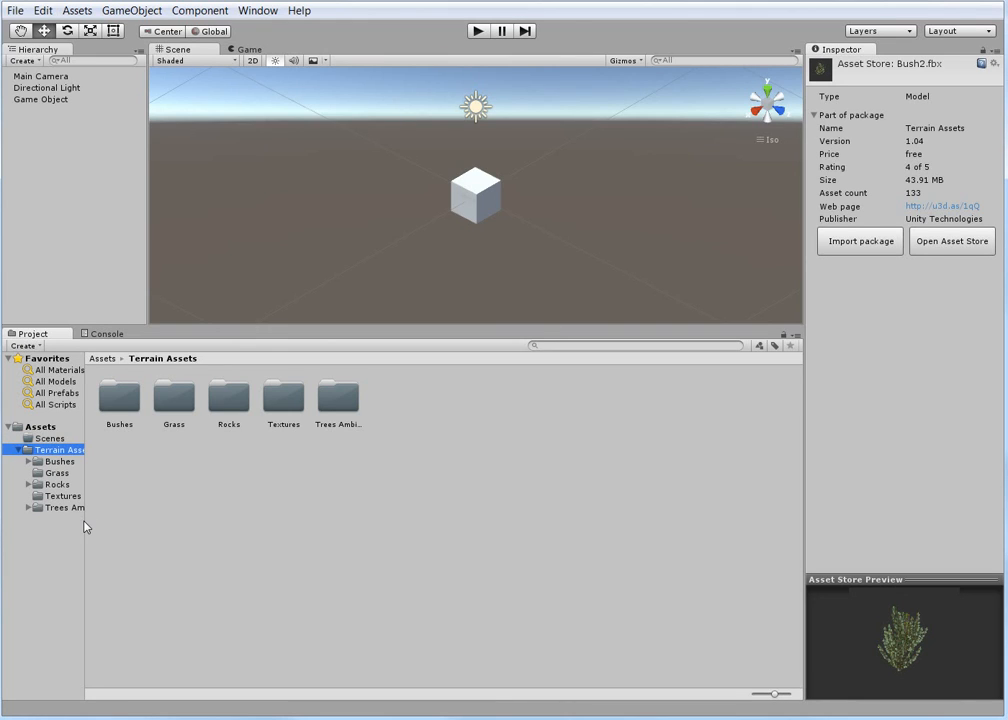
pyautogui.moveTo(85, 526); pyautogui.dragTo(161, 525)
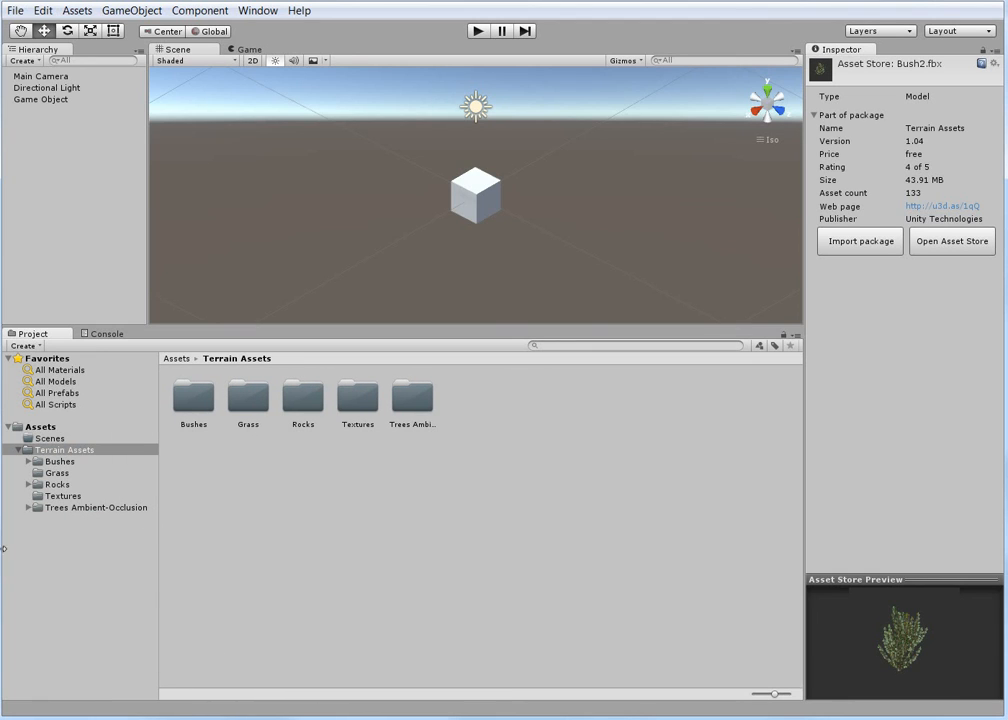
# Step: Browse the Trees Ambient-Occlusion folder with its Materials and Textures subfolders, and select the Willow model to view its import settings
pyautogui.click(28, 508)
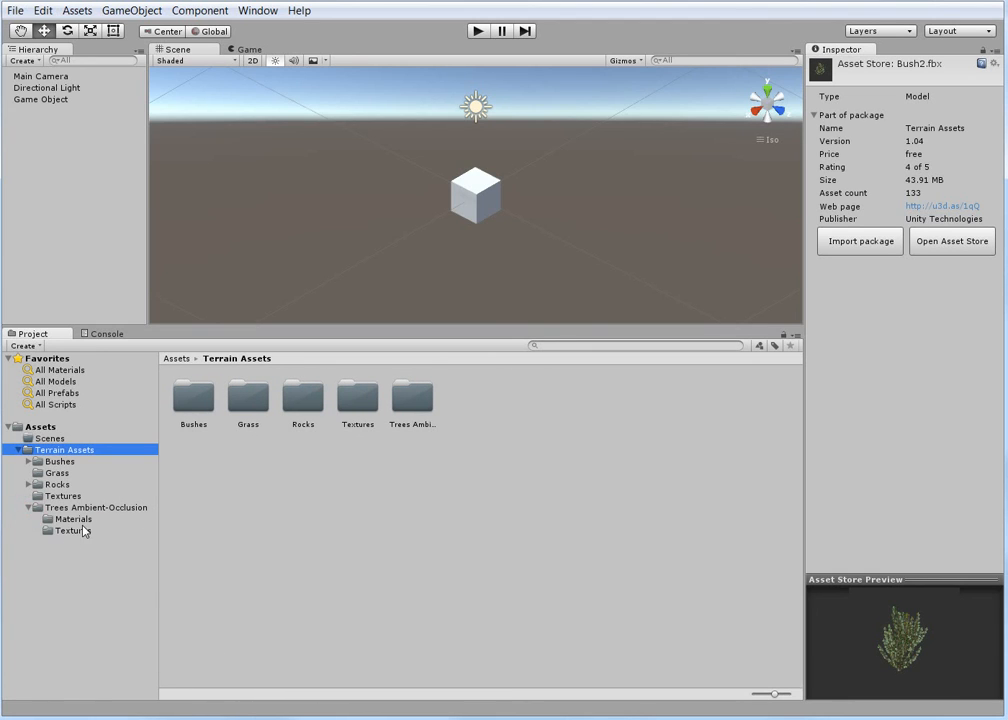
pyautogui.click(70, 521)
pyautogui.click(69, 531)
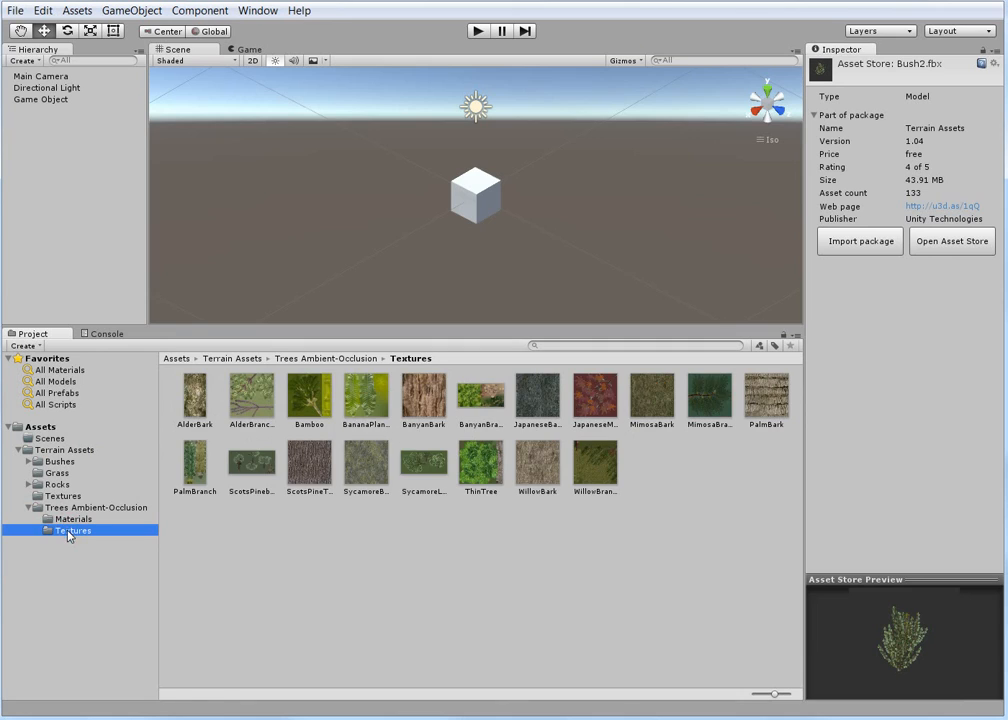
pyautogui.click(62, 507)
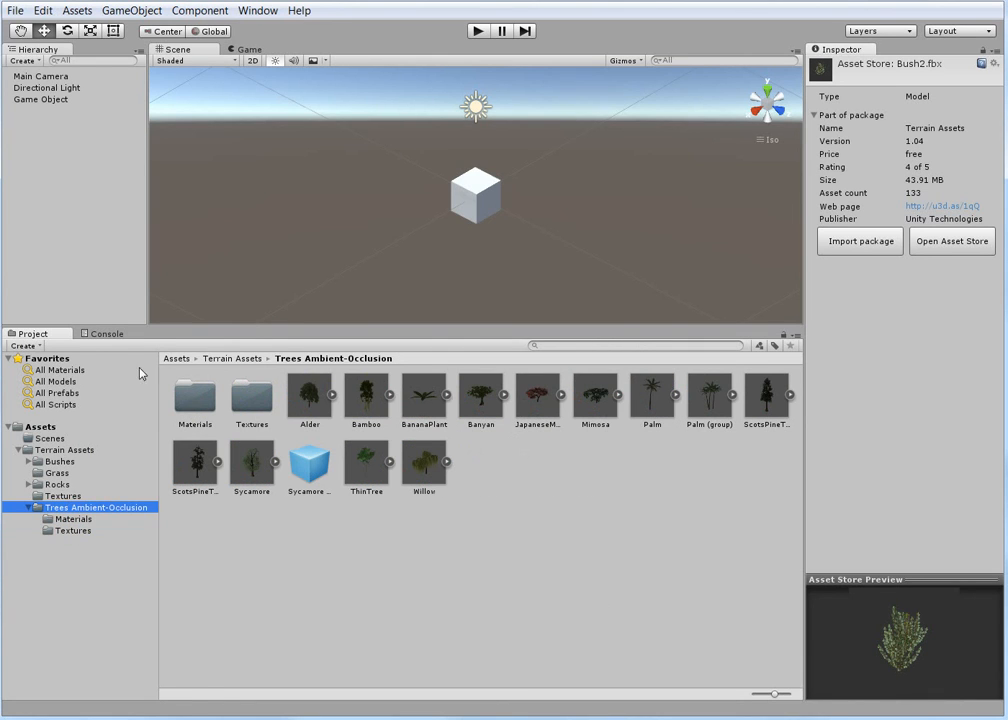
pyautogui.click(414, 472)
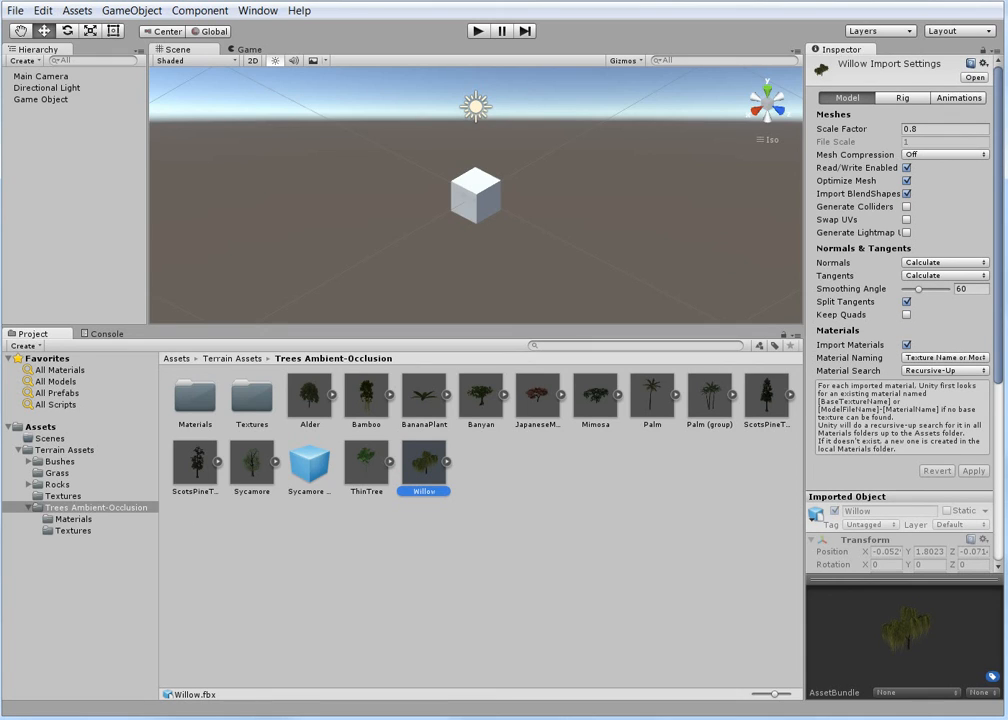
# Step: Return the project browser to the Assets root with Terrain Assets collapsed, and enlarge the Scene view's height
pyautogui.click(18, 450)
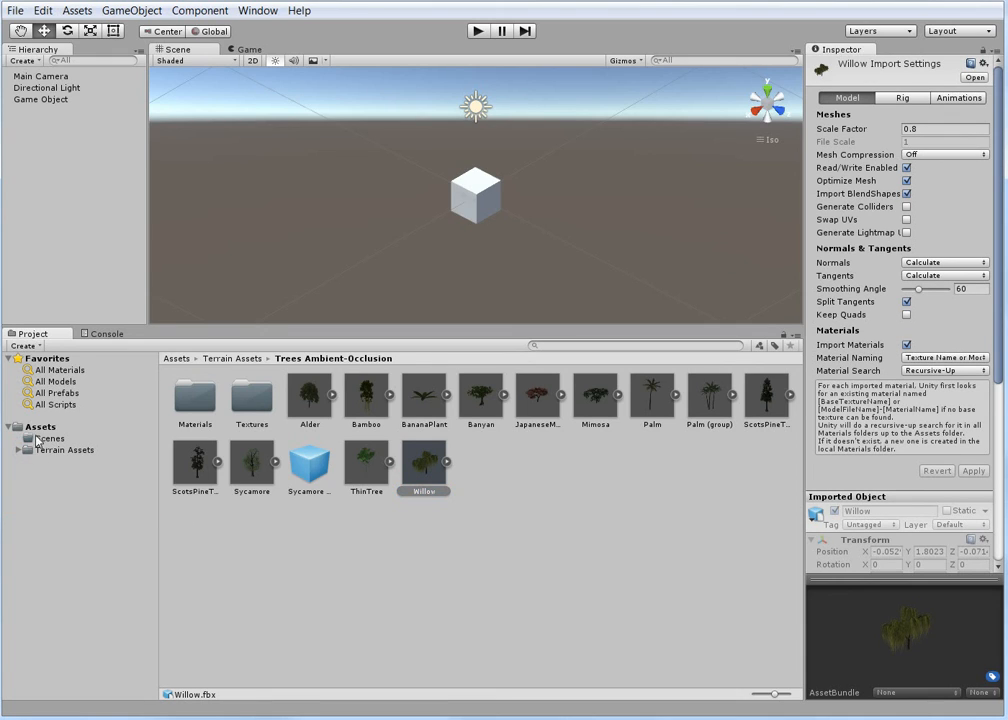
pyautogui.click(40, 428)
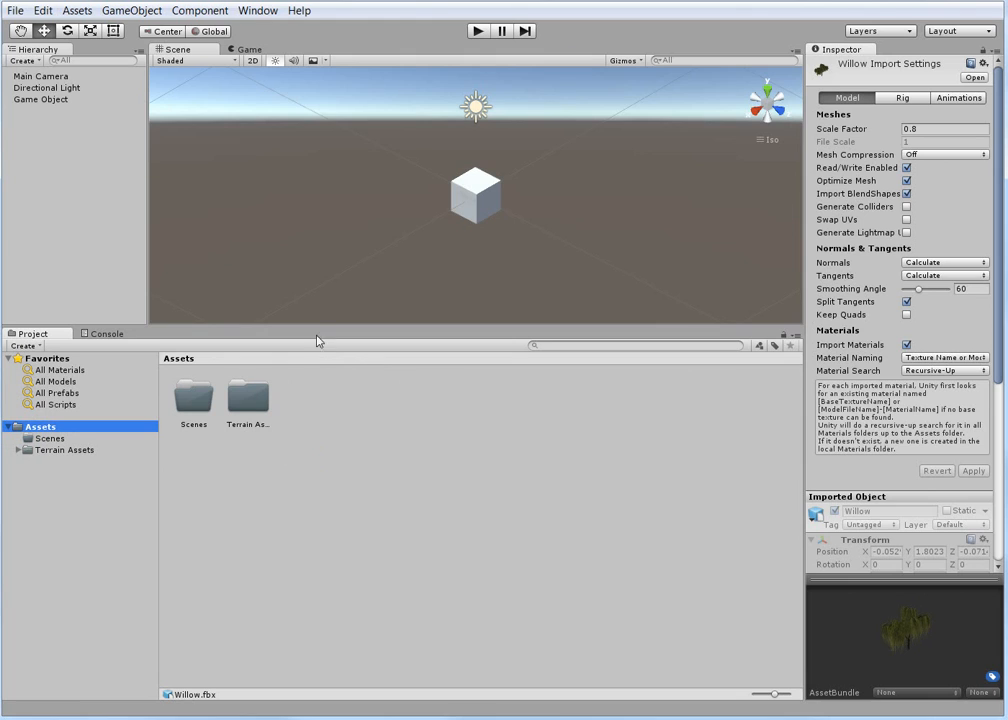
pyautogui.moveTo(324, 325); pyautogui.dragTo(348, 551)
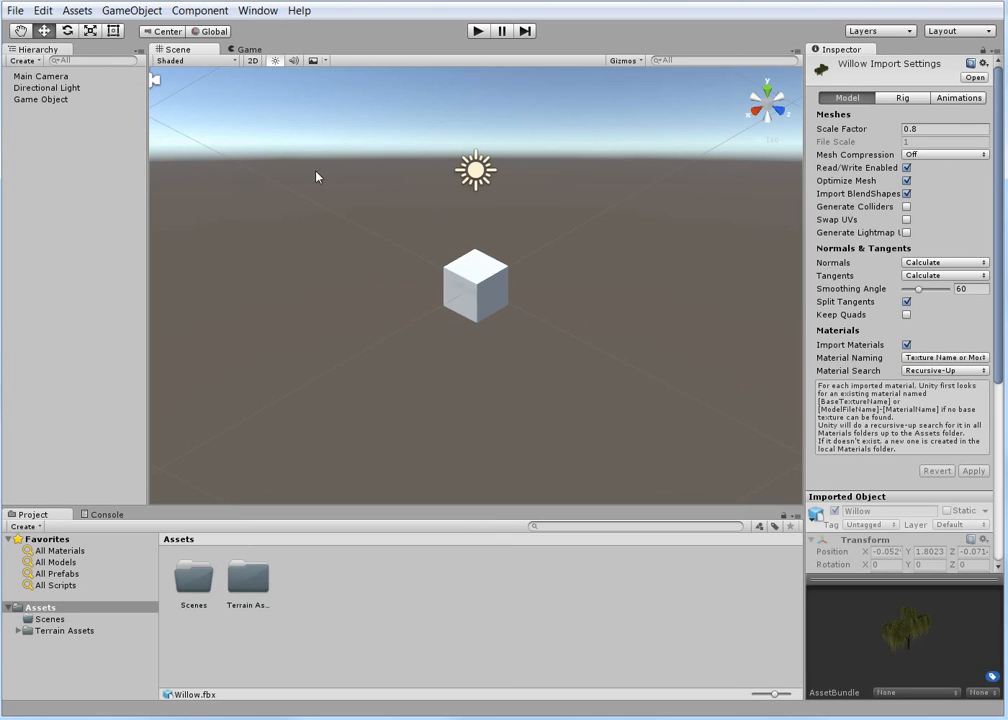
# Step: Pan the Scene view with the Hand tool so that the cube sits lower in the view
pyautogui.click(19, 32)
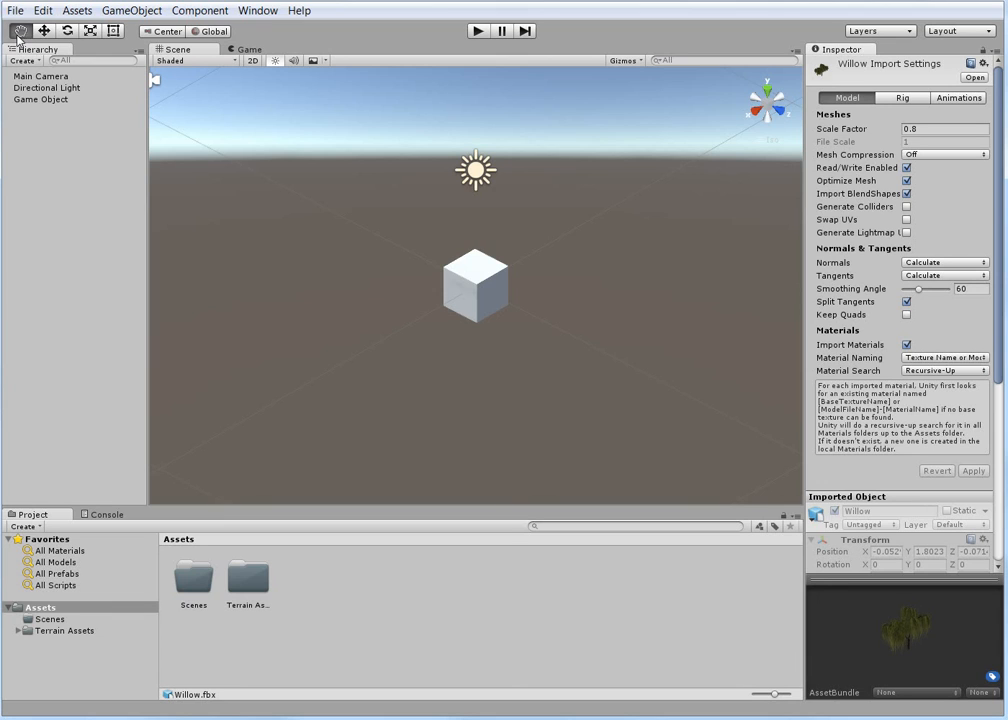
pyautogui.moveTo(497, 333); pyautogui.dragTo(520, 369)
pyautogui.moveTo(333, 378); pyautogui.dragTo(362, 364)
# Step: Select the cube with the Move tool and move it along its axes to about X 0.06, Y 1.48, Z 0.18
pyautogui.click(42, 31)
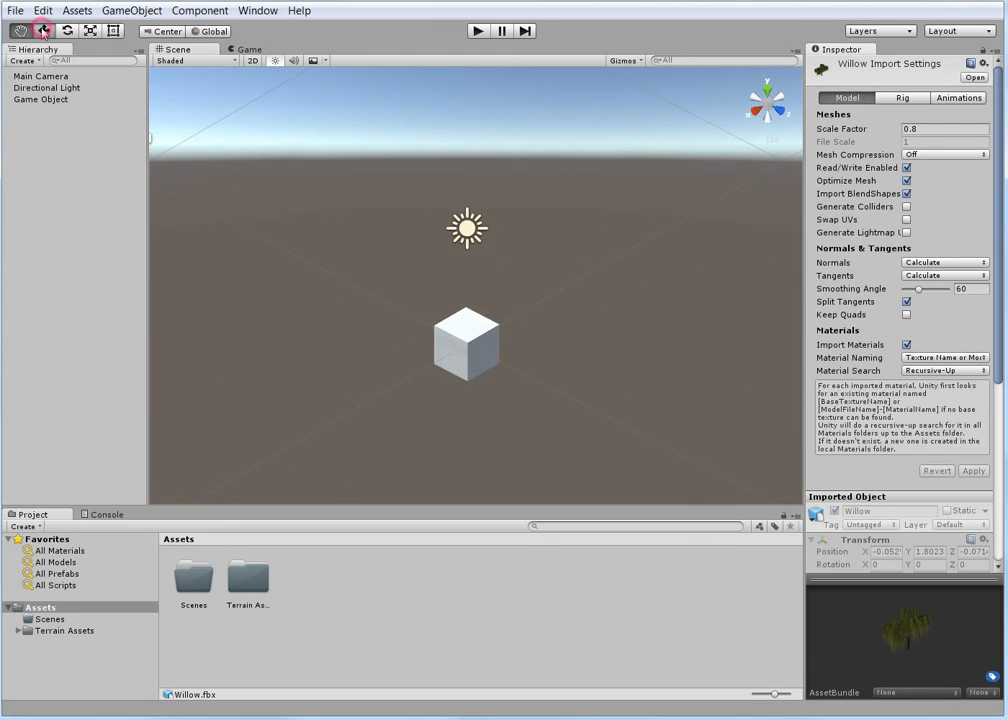
pyautogui.click(462, 318)
pyautogui.moveTo(467, 300); pyautogui.dragTo(467, 243)
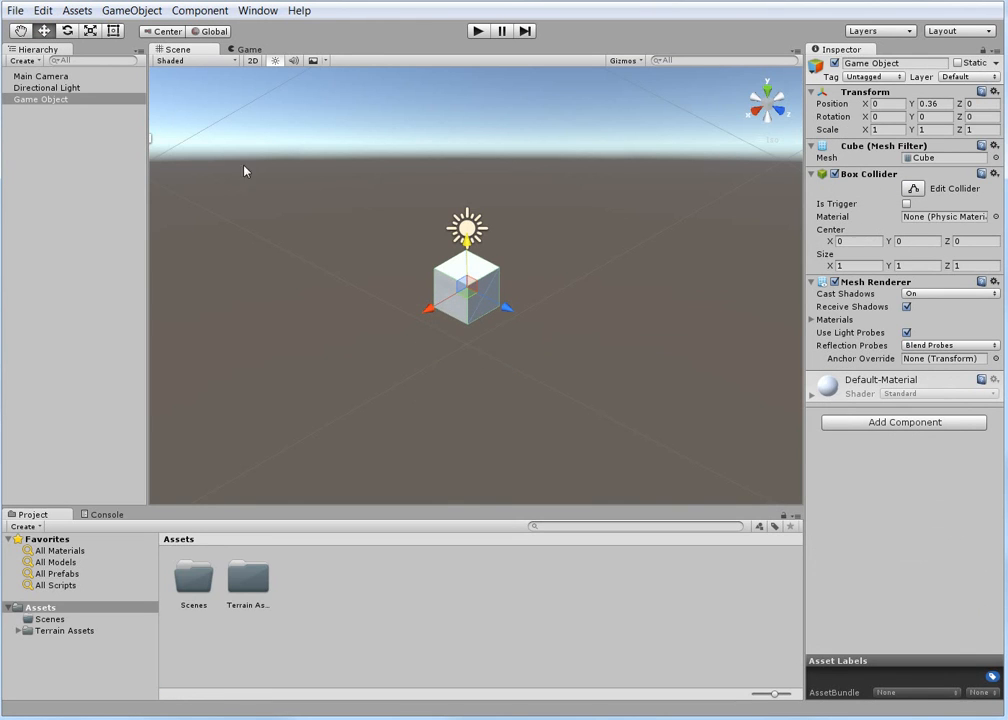
pyautogui.moveTo(497, 308); pyautogui.dragTo(455, 384)
pyautogui.moveTo(523, 386); pyautogui.dragTo(448, 313)
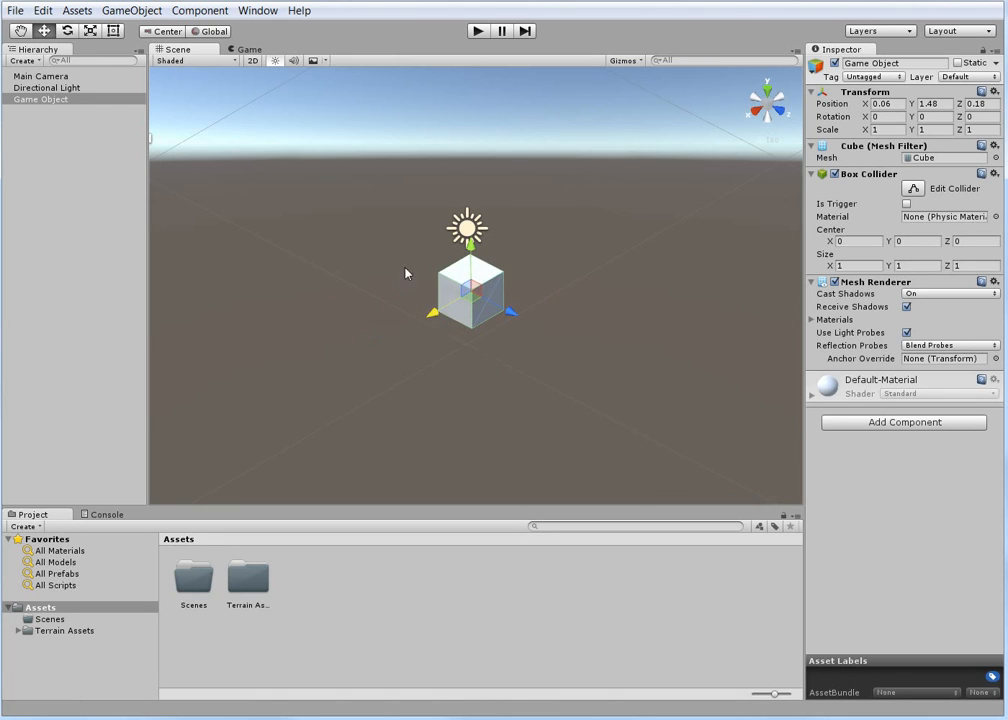
# Step: Rotate the cube about -12 degrees around Y and scale it to about X 4.35, Y 4.42, Z 3.24
pyautogui.click(66, 31)
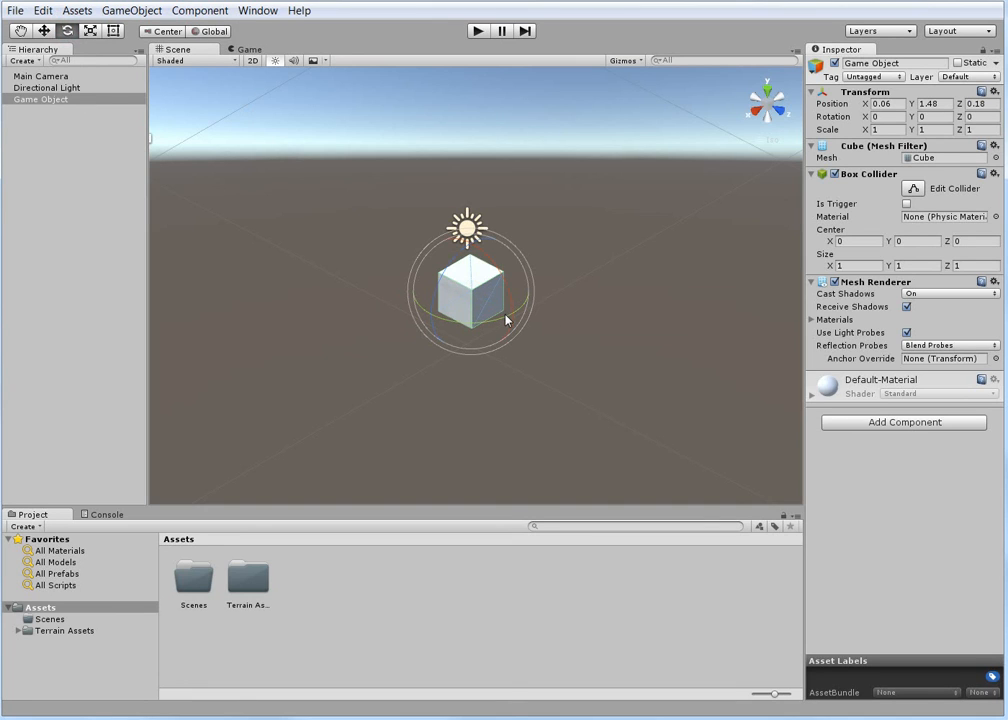
pyautogui.moveTo(506, 320); pyautogui.dragTo(495, 290)
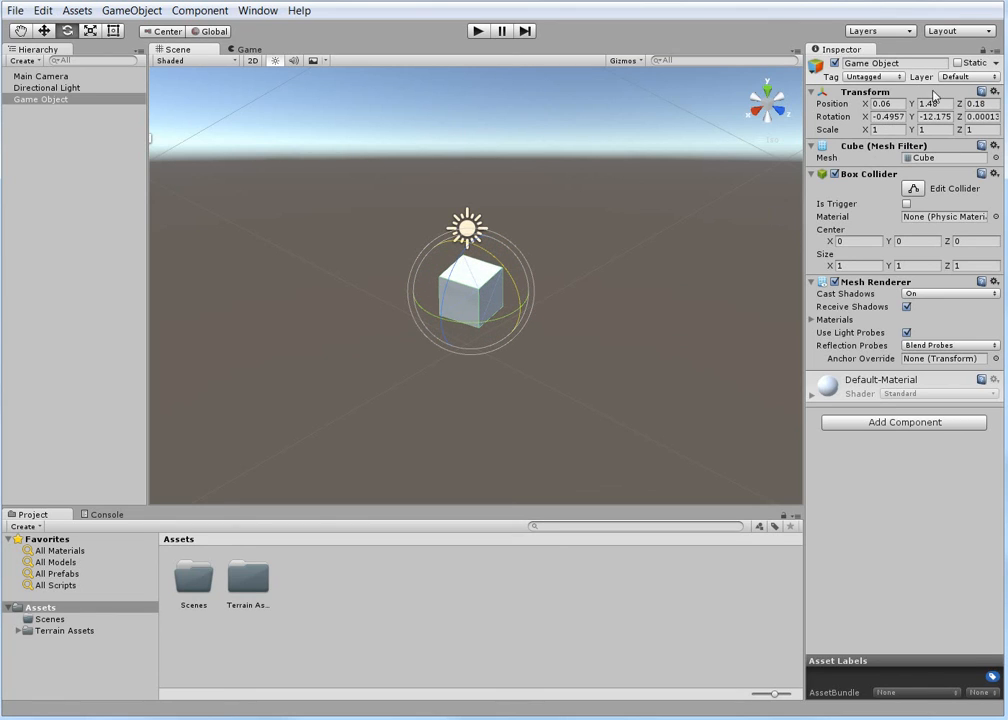
pyautogui.click(90, 31)
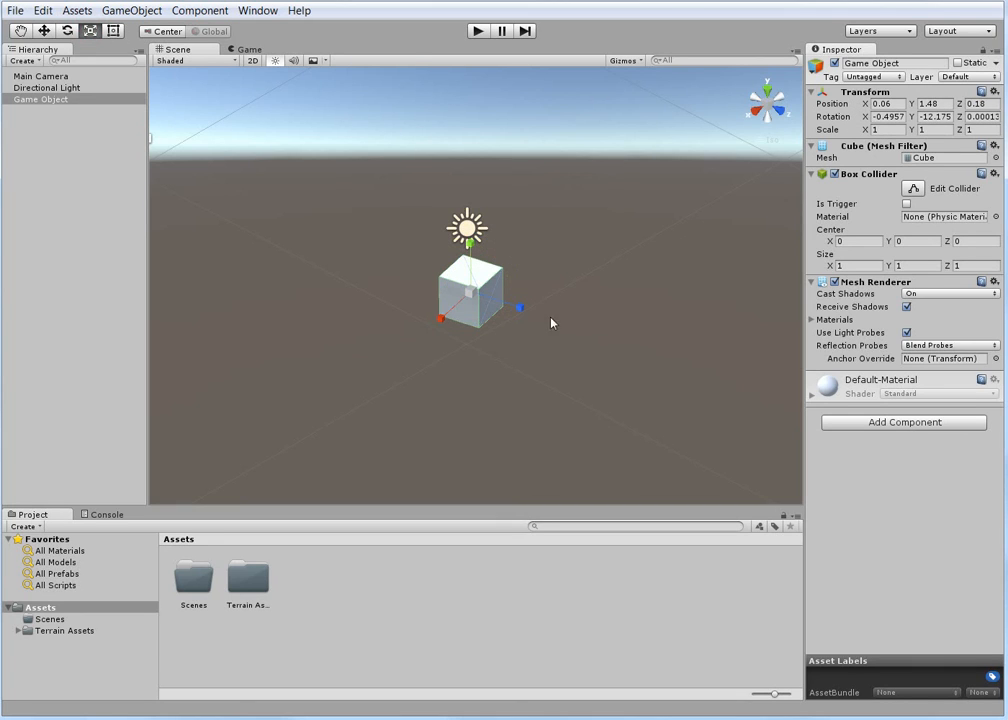
pyautogui.moveTo(521, 312)
pyautogui.mouseDown()
pyautogui.moveTo(634, 342)
pyautogui.moveTo(508, 308)
pyautogui.moveTo(521, 307)
pyautogui.mouseUp()
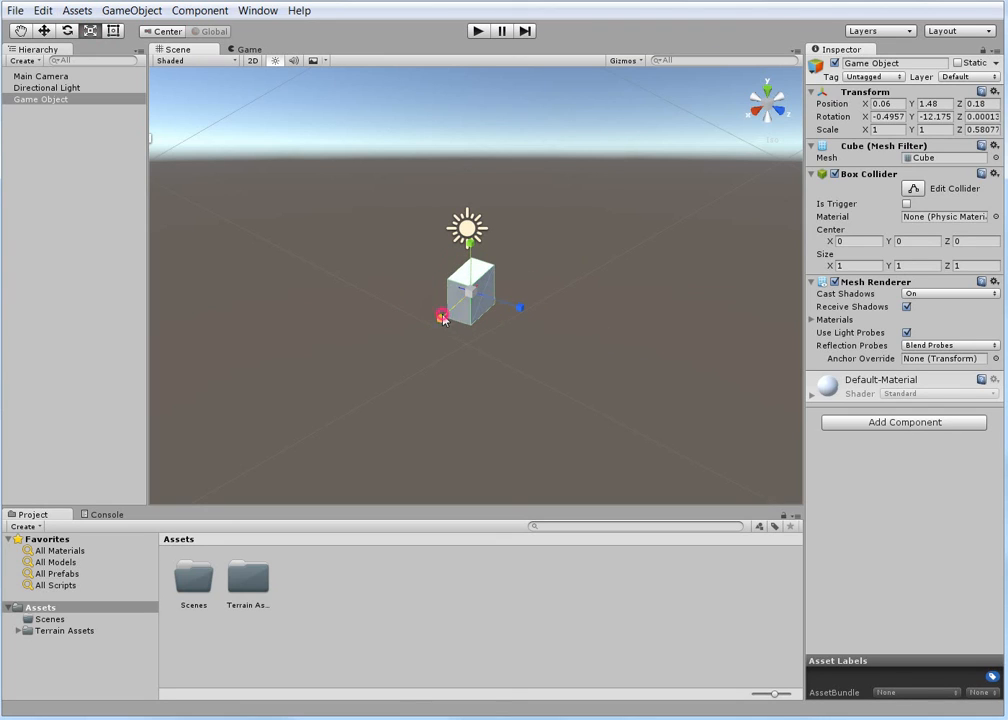
pyautogui.moveTo(441, 315)
pyautogui.mouseDown()
pyautogui.moveTo(342, 406)
pyautogui.moveTo(447, 312)
pyautogui.mouseUp()
pyautogui.moveTo(470, 243); pyautogui.dragTo(770, 410)
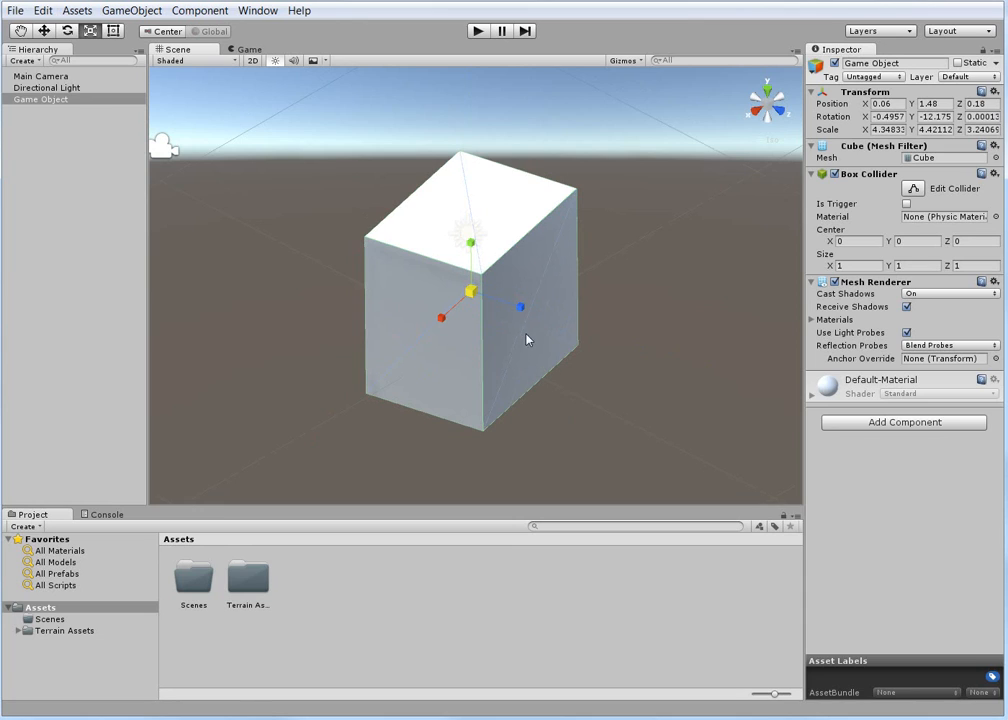
# Step: Resize the cube from different viewing sides with the Rect tool to a scale of about X 3.81, Y 4.83, Z 5.04
pyautogui.click(113, 31)
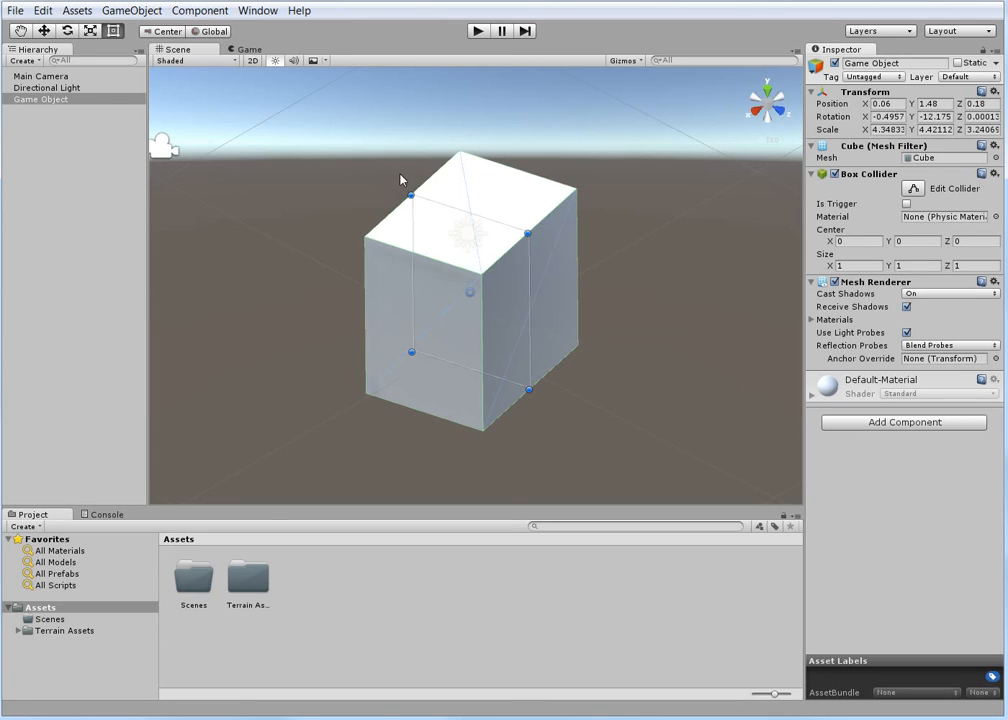
pyautogui.moveTo(529, 232); pyautogui.dragTo(560, 160)
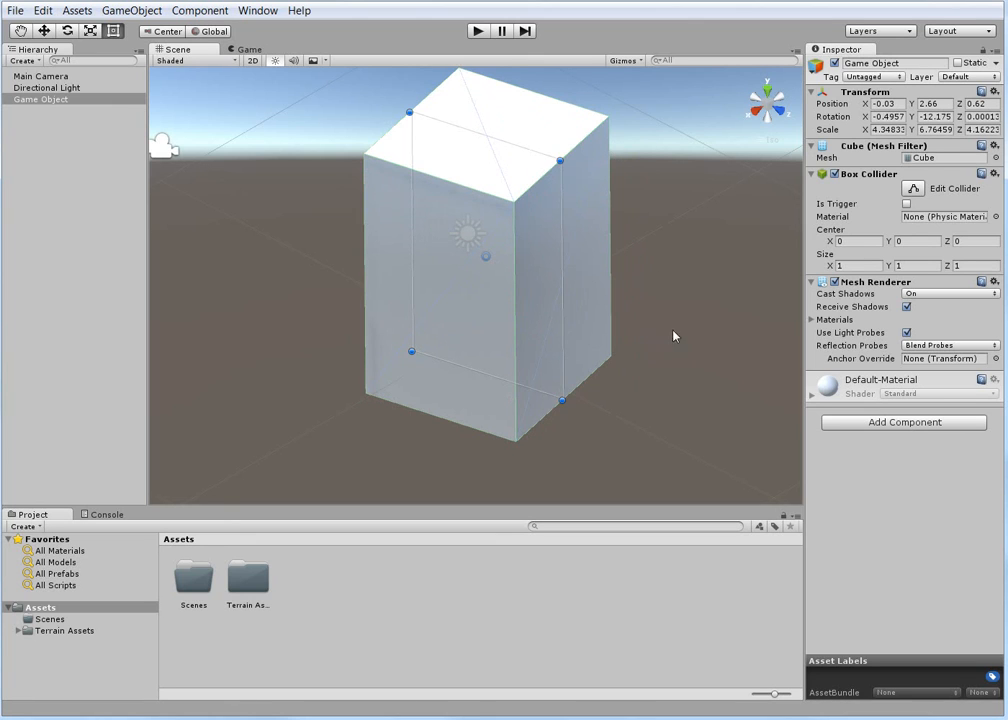
pyautogui.keyDown('alt'); pyautogui.moveTo(699, 415); pyautogui.dragTo(647, 408); pyautogui.keyUp('alt')
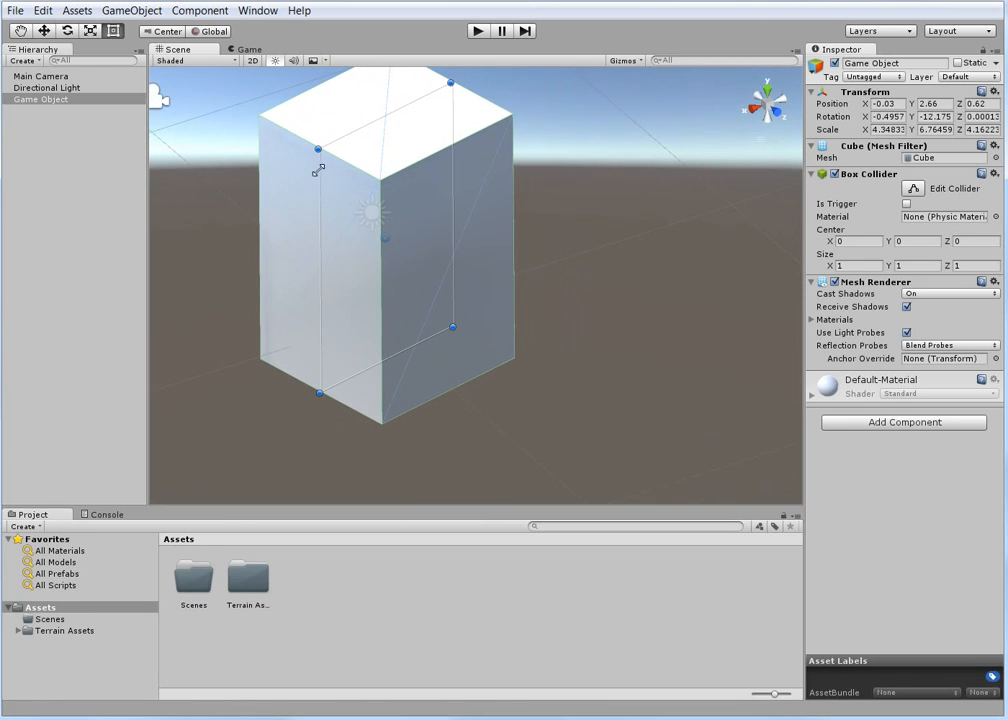
pyautogui.moveTo(320, 150); pyautogui.dragTo(292, 230)
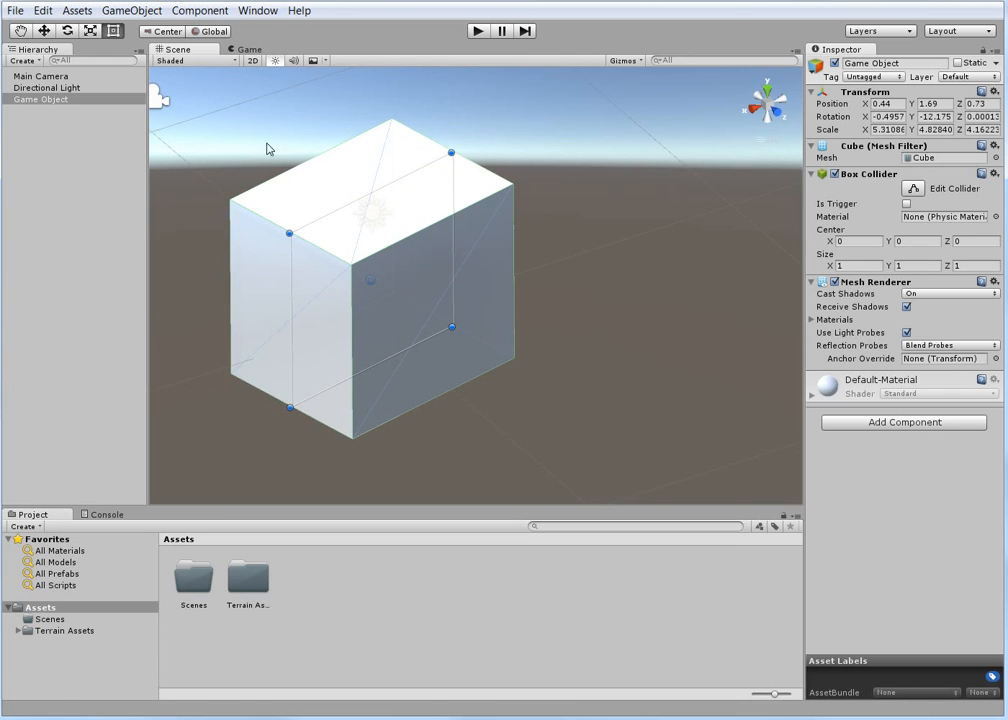
pyautogui.keyDown('alt'); pyautogui.moveTo(416, 335); pyautogui.dragTo(515, 421); pyautogui.keyUp('alt')
pyautogui.scroll(-10, 479, 304)
pyautogui.keyDown('alt'); pyautogui.moveTo(470, 318); pyautogui.dragTo(401, 232); pyautogui.keyUp('alt')
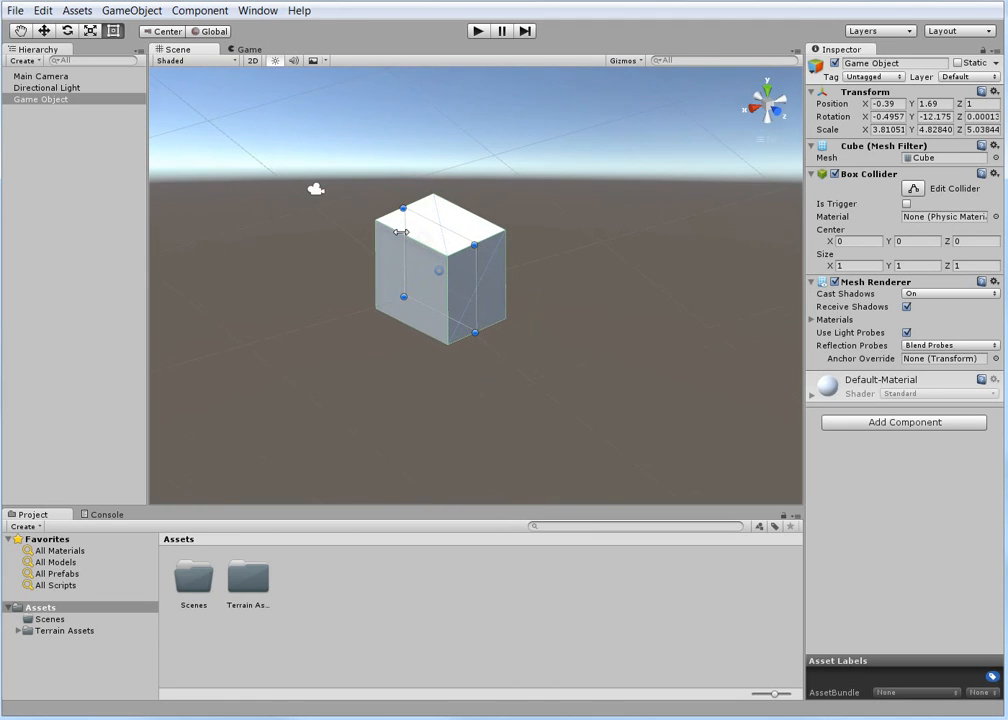
# Step: Switch the tool handle position to Pivot, activate the Move tool to compare the handle, and restore Center
pyautogui.click(166, 32)
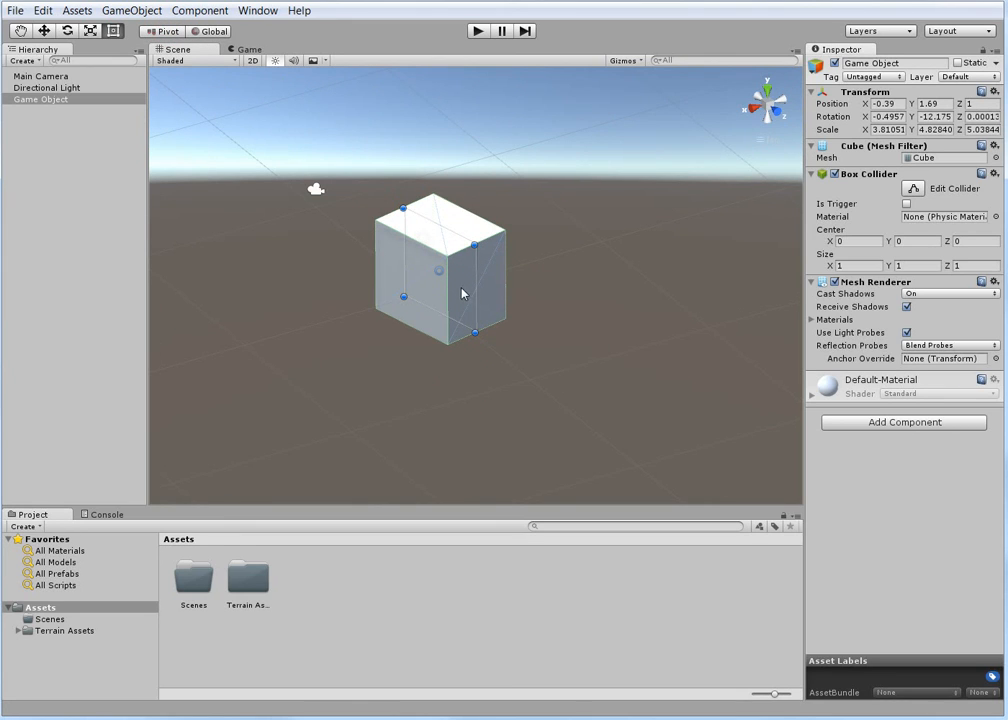
pyautogui.click(44, 31)
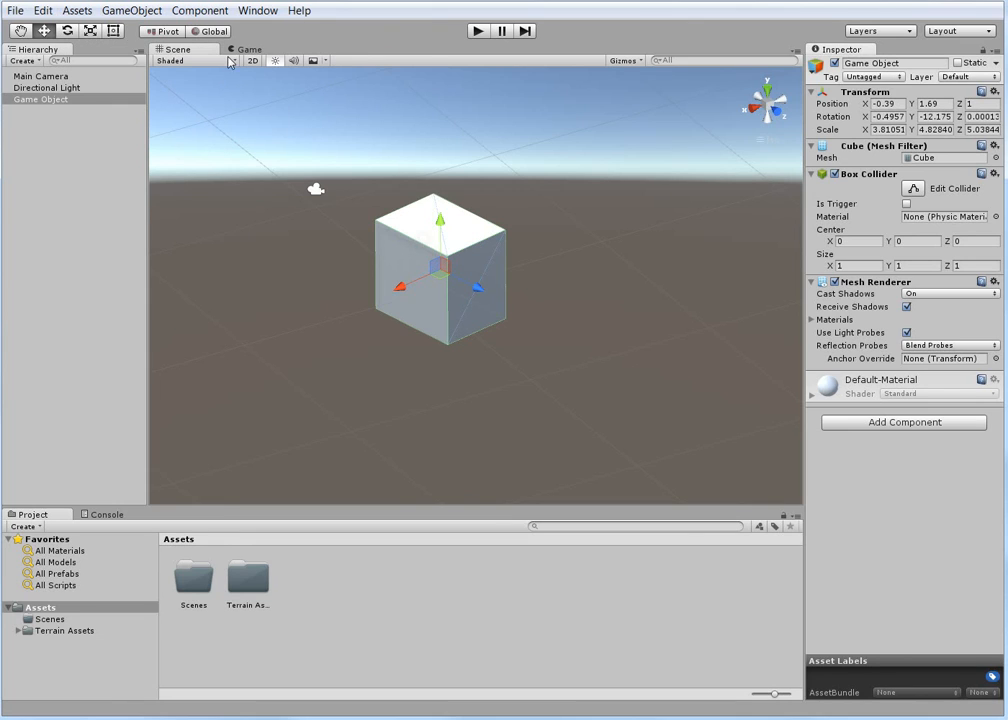
pyautogui.click(165, 32)
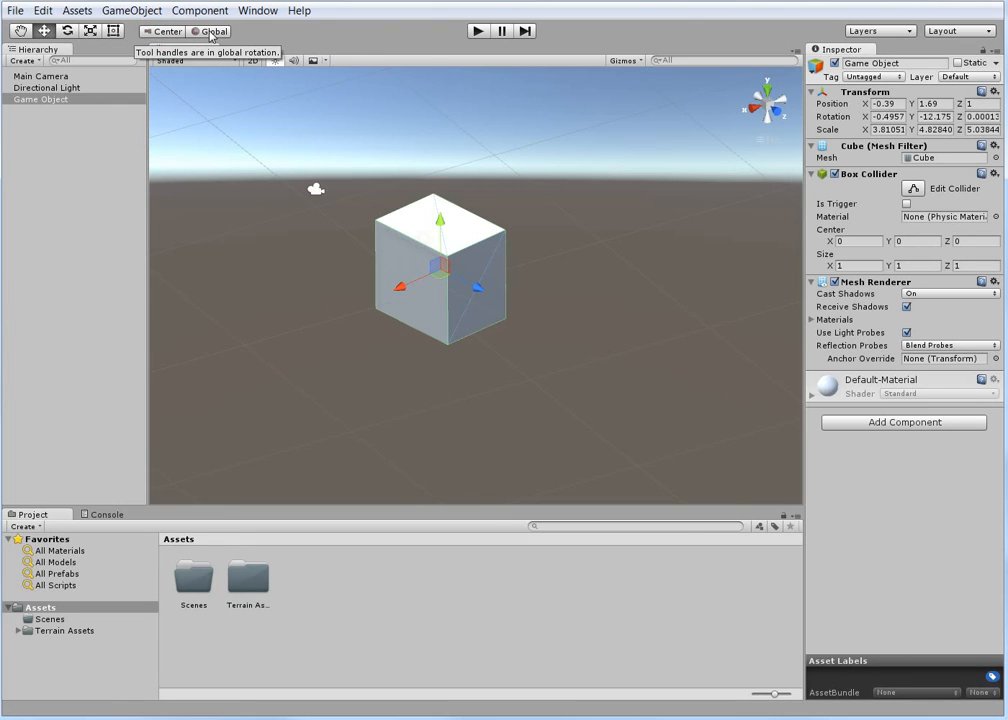
# Step: Move the cube along X with Local handle rotation to about X -1.62, Z 0.73, and with Global rotation to about X -3.01
pyautogui.click(211, 33)
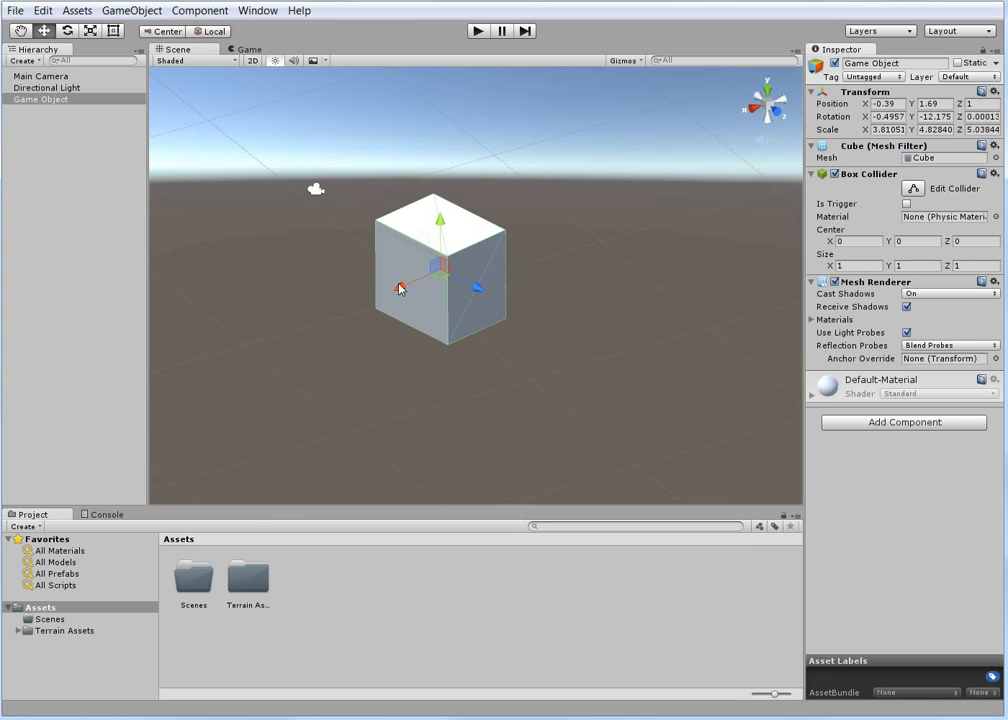
pyautogui.moveTo(399, 289); pyautogui.dragTo(419, 277)
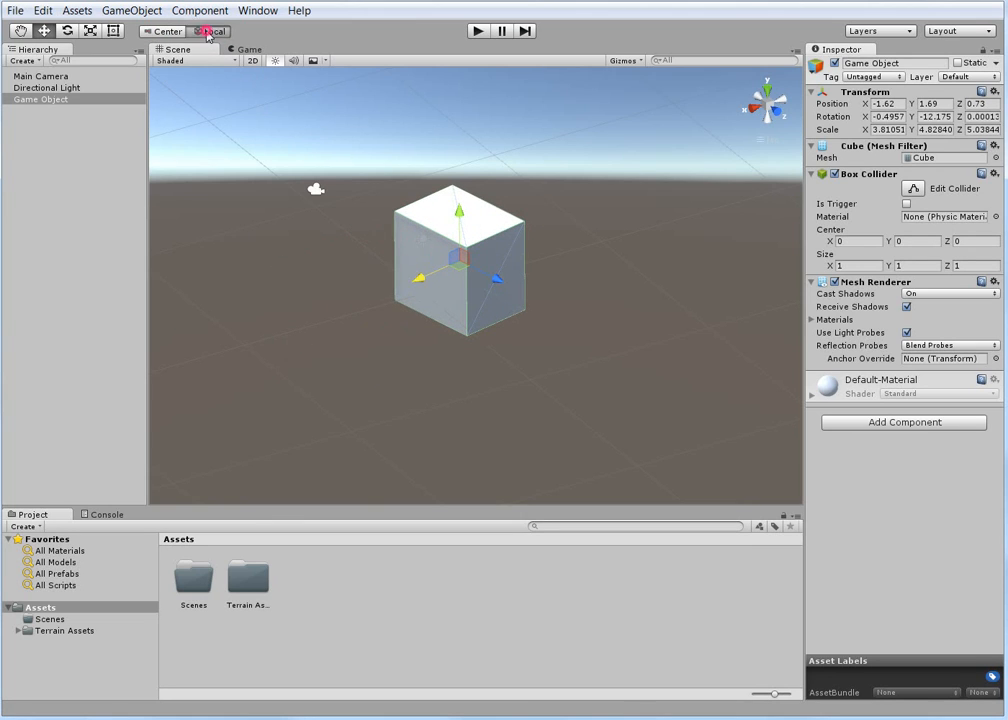
pyautogui.click(208, 33)
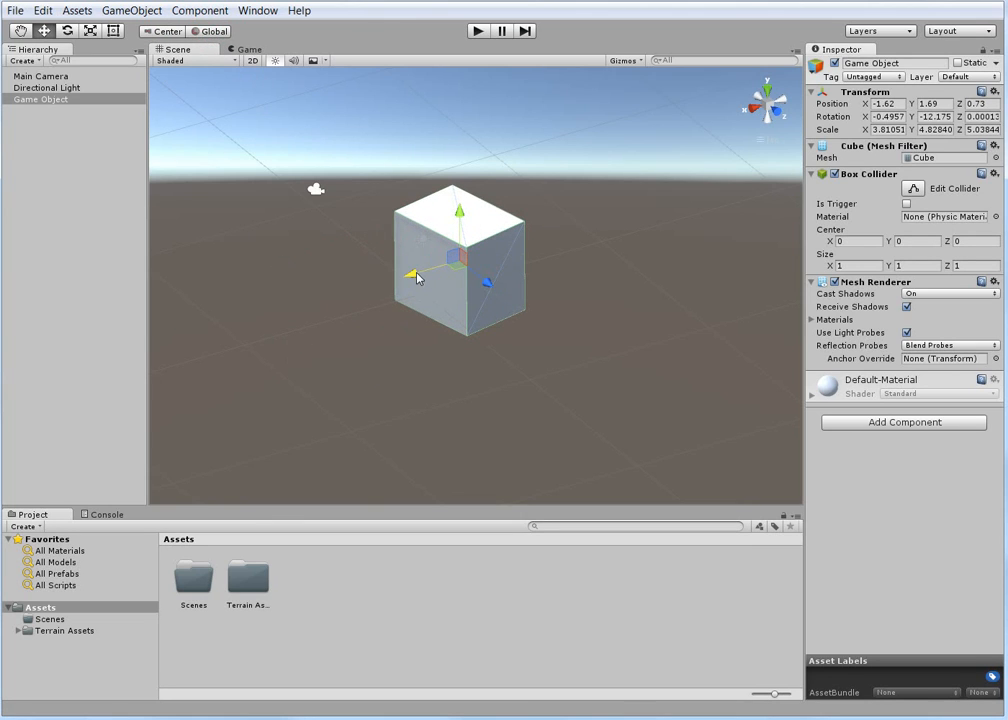
pyautogui.moveTo(419, 279); pyautogui.dragTo(472, 266)
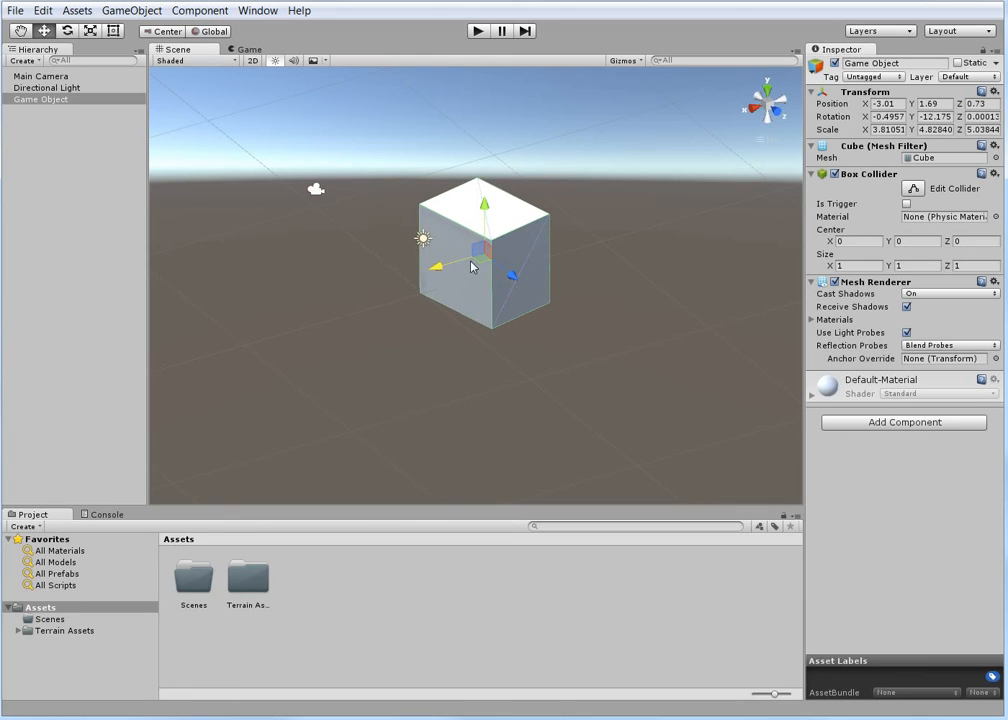
# Step: Move the cube back along its local X axis to about X -0.93, Z 1.18, and along the global X axis to about -1.83
pyautogui.click(210, 31)
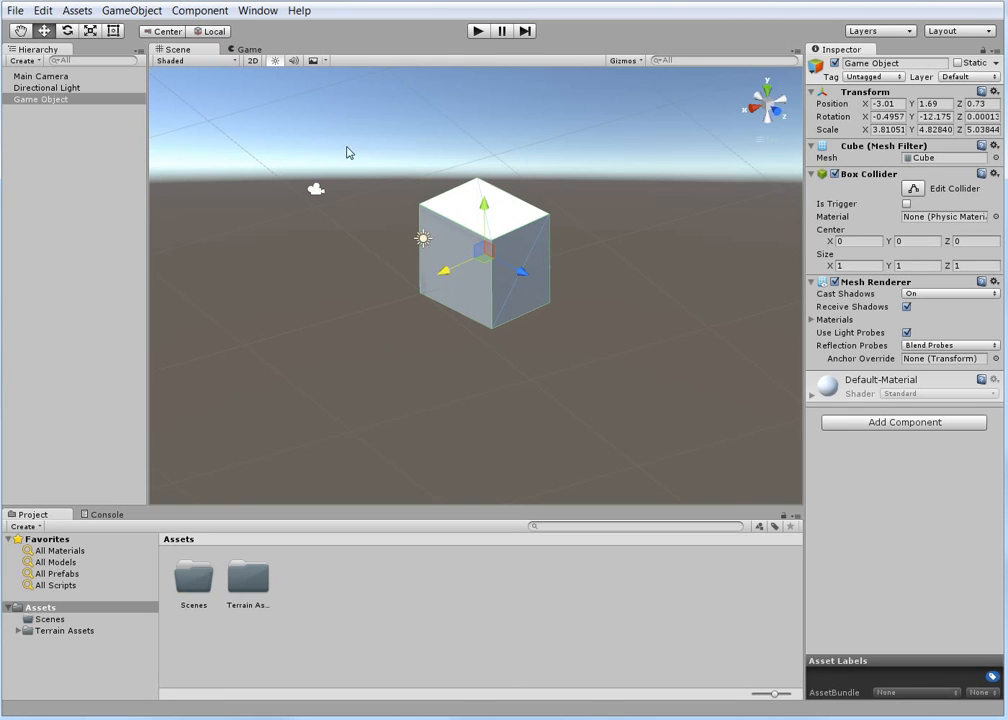
pyautogui.moveTo(445, 276); pyautogui.dragTo(415, 290)
pyautogui.click(210, 33)
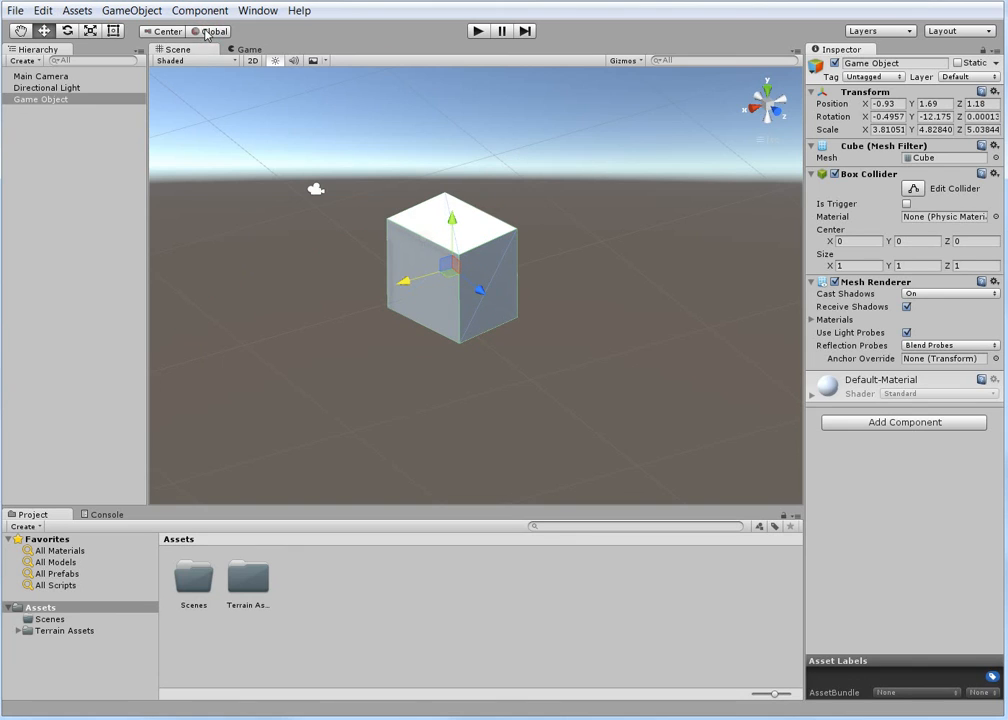
pyautogui.moveTo(398, 284)
pyautogui.mouseDown()
pyautogui.moveTo(243, 281)
pyautogui.moveTo(418, 279)
pyautogui.moveTo(416, 290)
pyautogui.mouseUp()
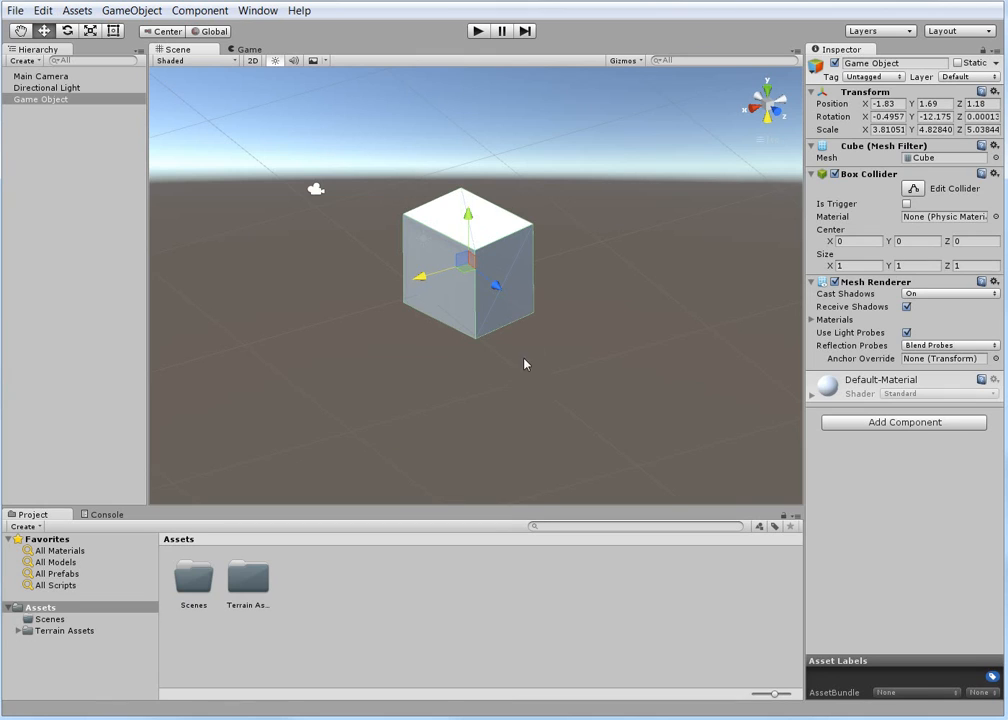
# Step: Move the cube along the global axes to a position of about X -0.01, Z 0.32
pyautogui.scroll(-5, 460, 235)
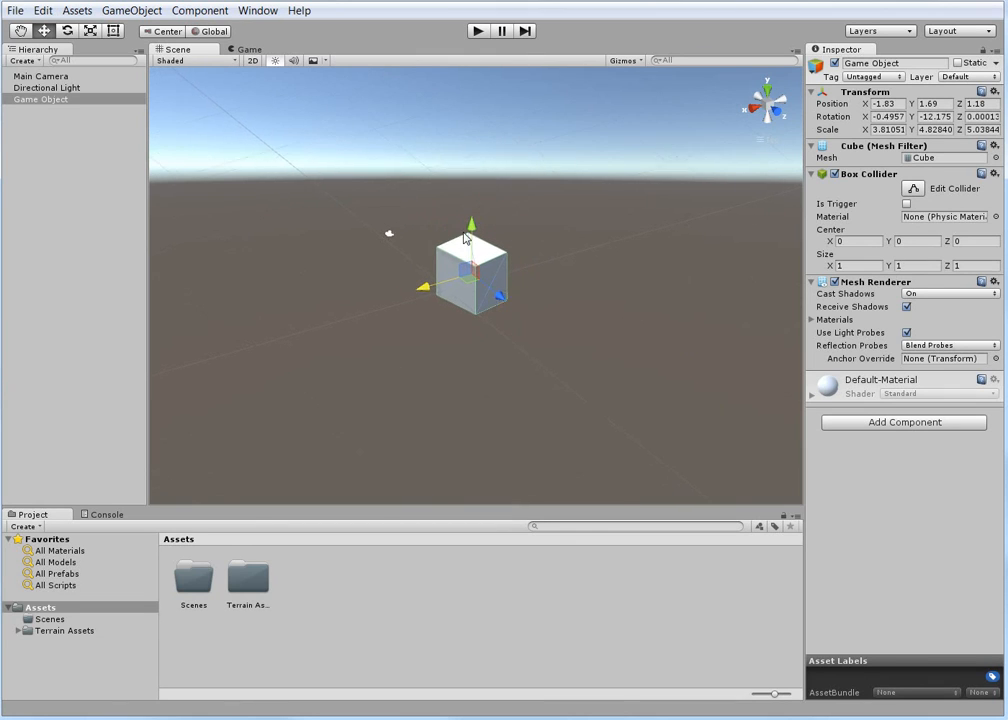
pyautogui.scroll(1, 464, 238)
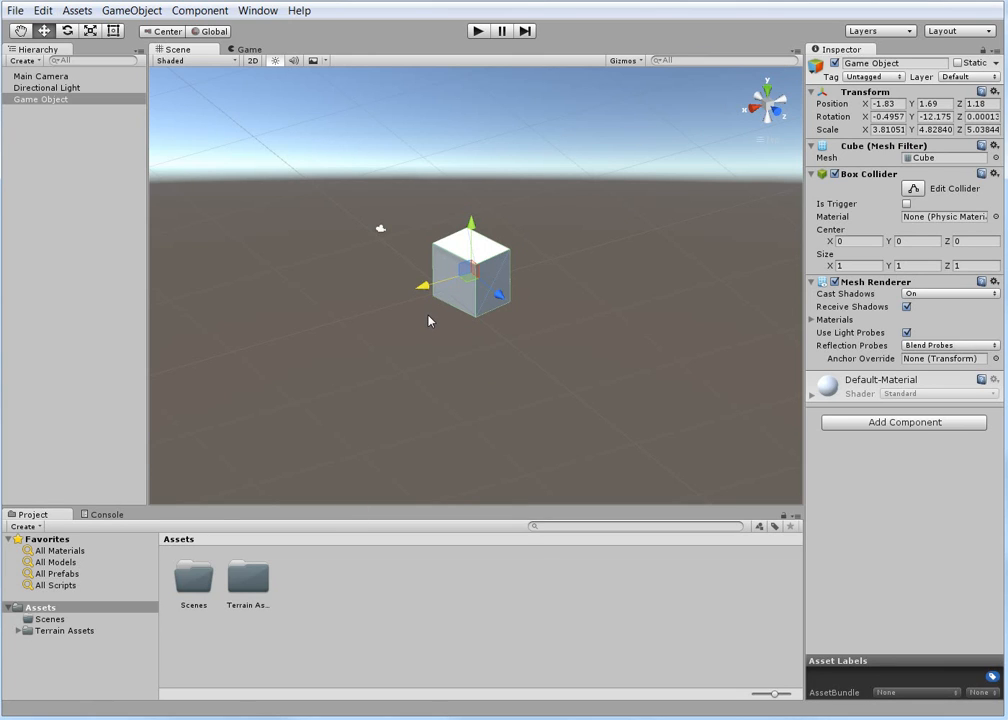
pyautogui.moveTo(431, 290); pyautogui.dragTo(478, 295)
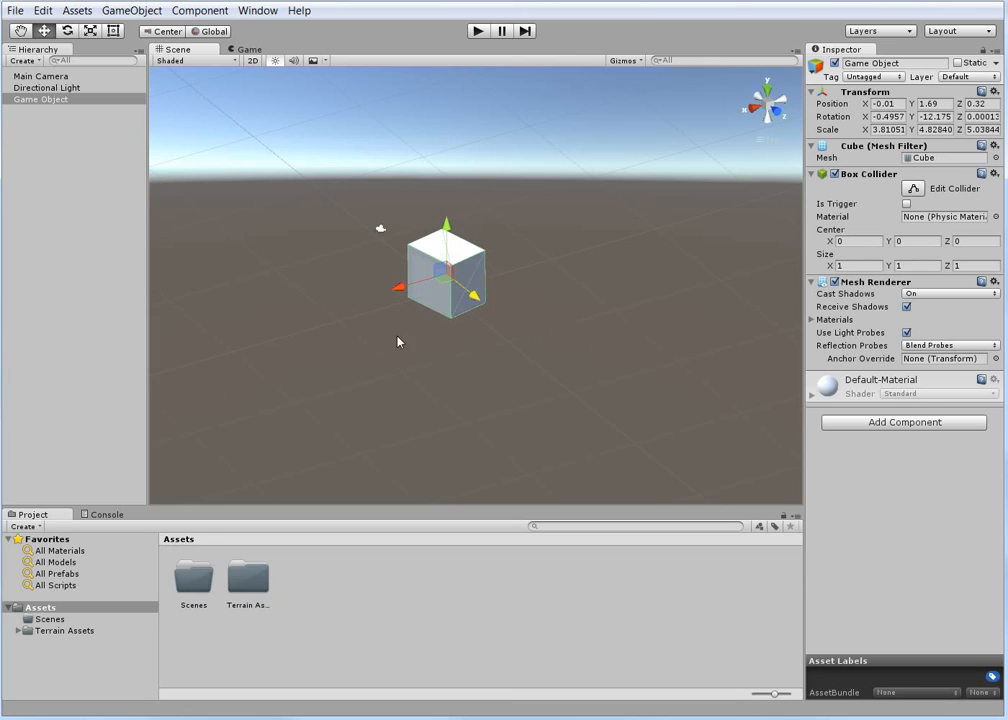